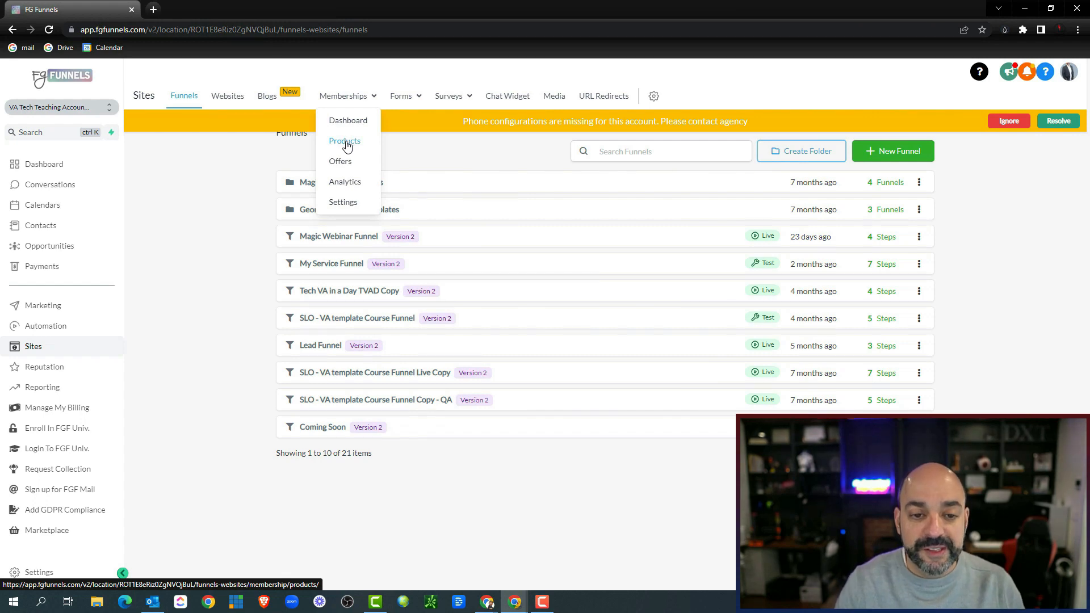
Step: Open The Membership Method from the membership products to view its product structure
{"action": "left_click", "coordinate": [349, 143]}
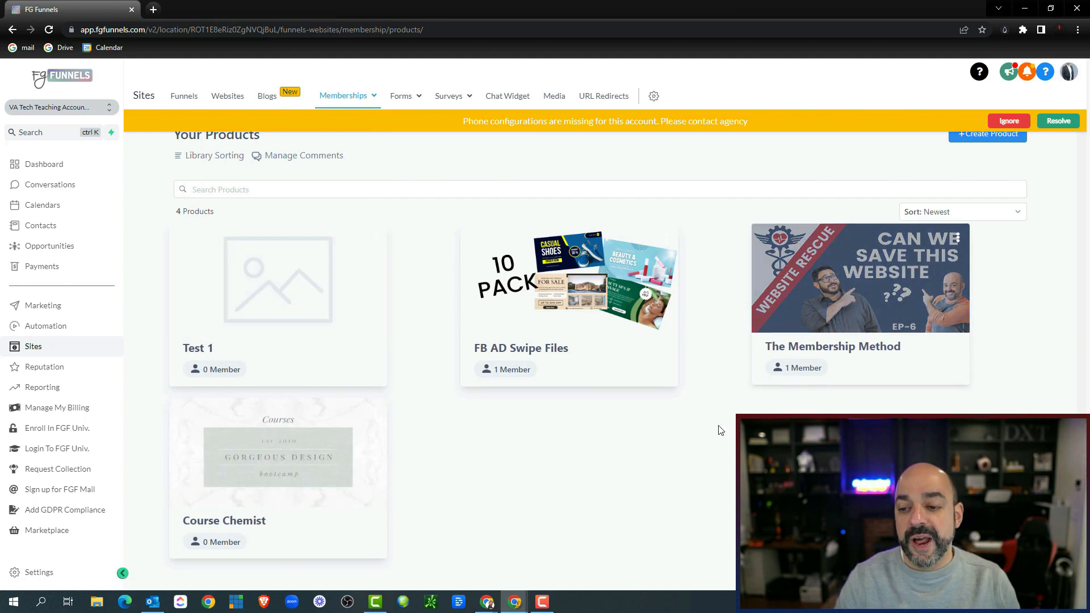
{"action": "left_click", "coordinate": [876, 306]}
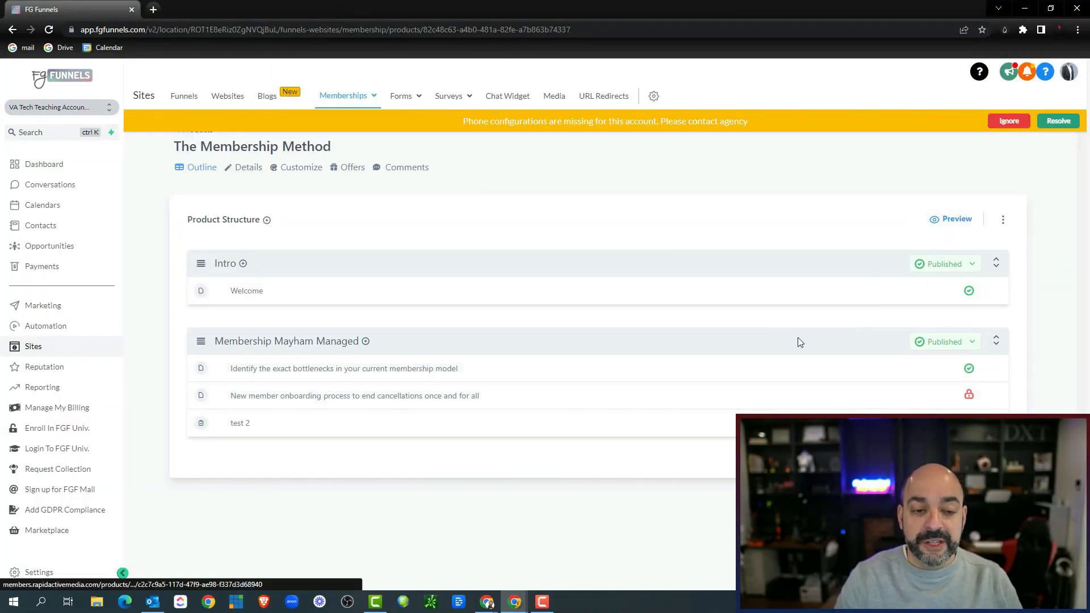
Step: Go to the membership offers list and ignore the missing phone configurations warning
{"action": "left_click", "coordinate": [369, 97]}
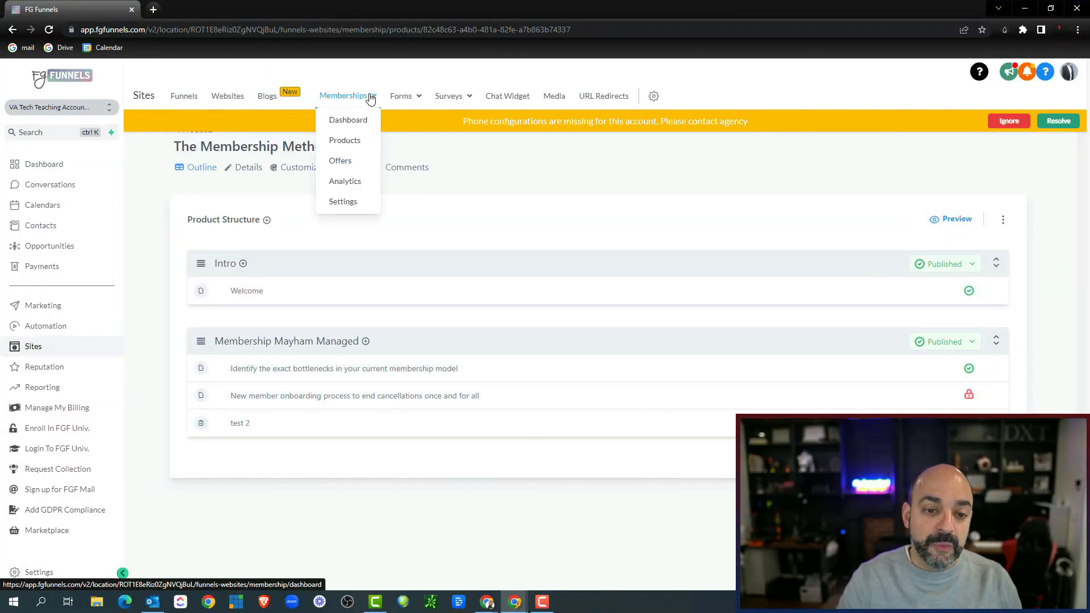
{"action": "left_click", "coordinate": [352, 164]}
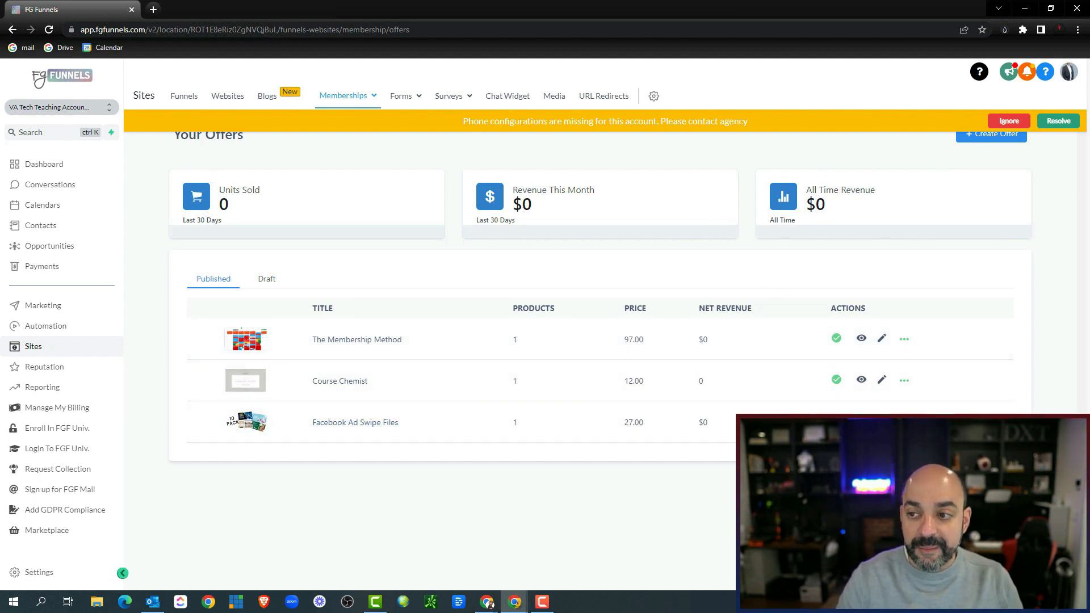
{"action": "left_click", "coordinate": [1010, 121]}
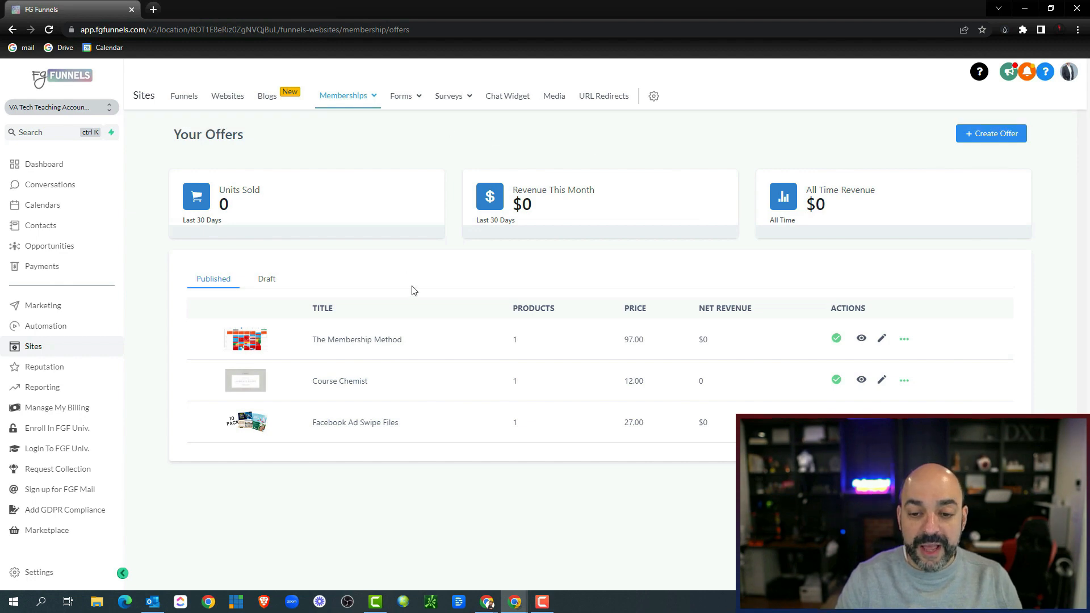
Step: Create an offer titled "The first course" for the FB AD Swipe Files product, priced at 127.00 USD in live payment mode
{"action": "left_click", "coordinate": [997, 134]}
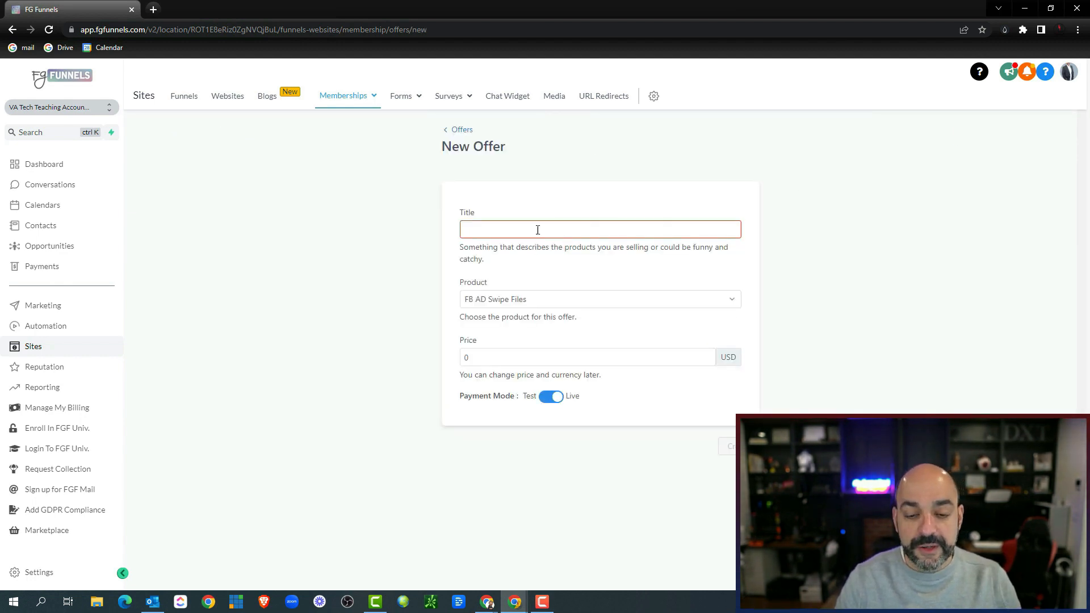
{"action": "type", "text": "The fi"}
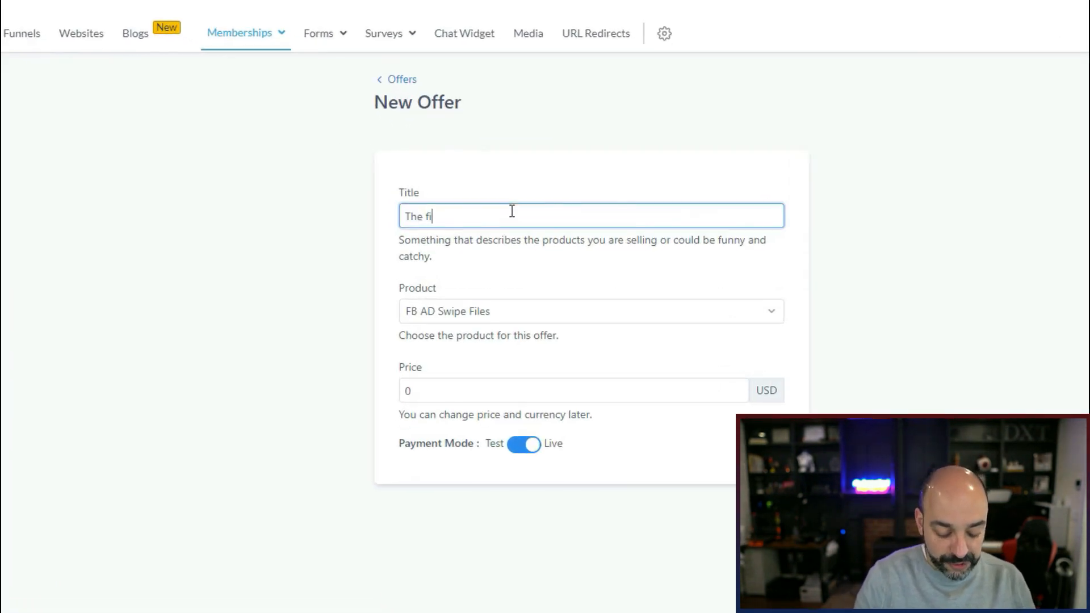
{"action": "type", "text": "rst course"}
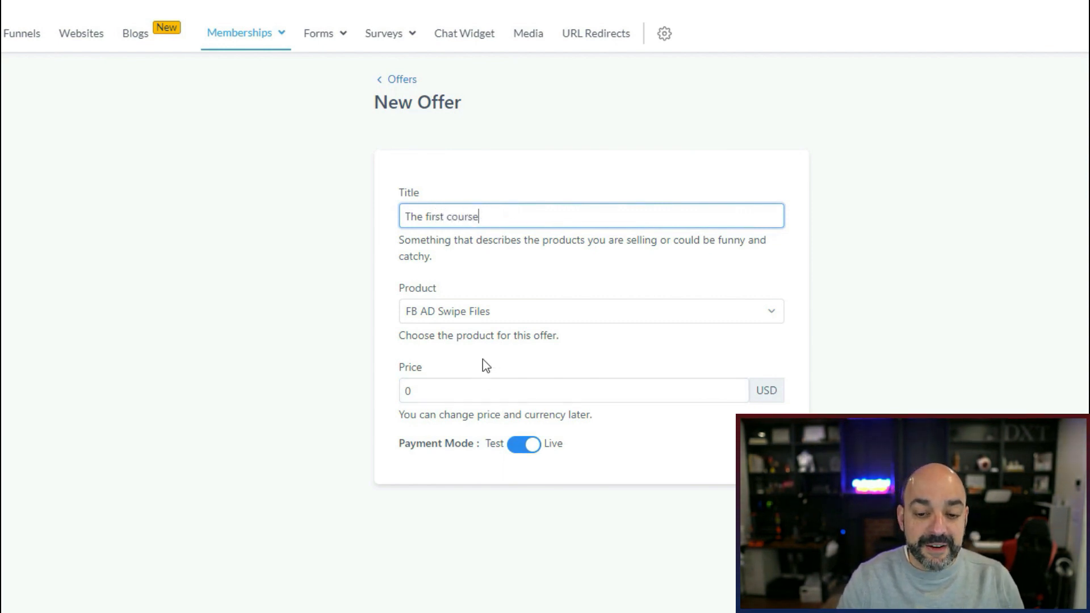
{"action": "double_click", "coordinate": [433, 386]}
{"action": "type", "text": "127.00"}
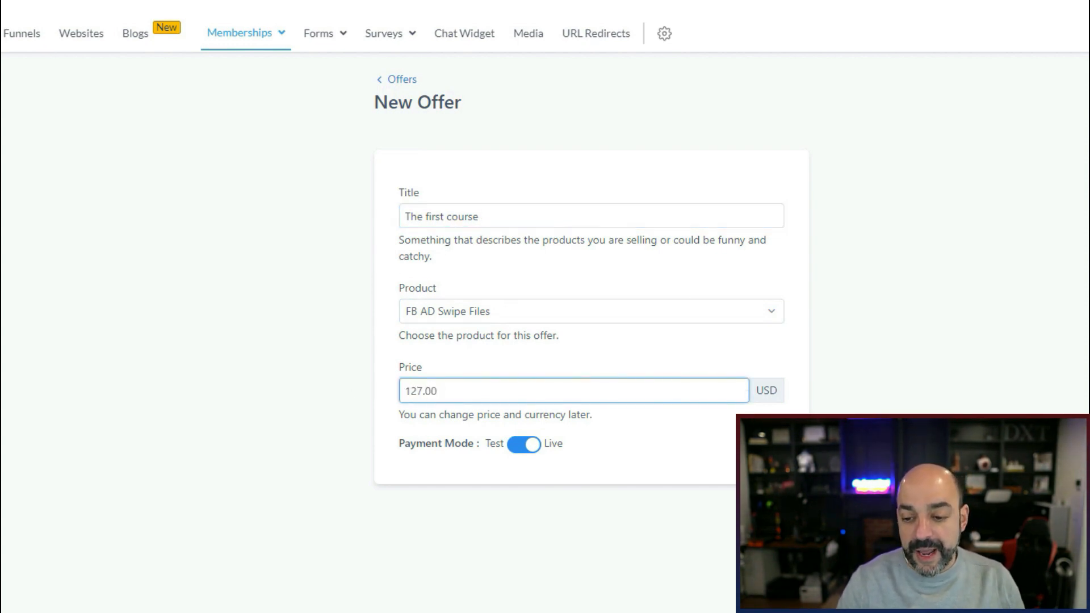
{"action": "key", "text": "Return"}
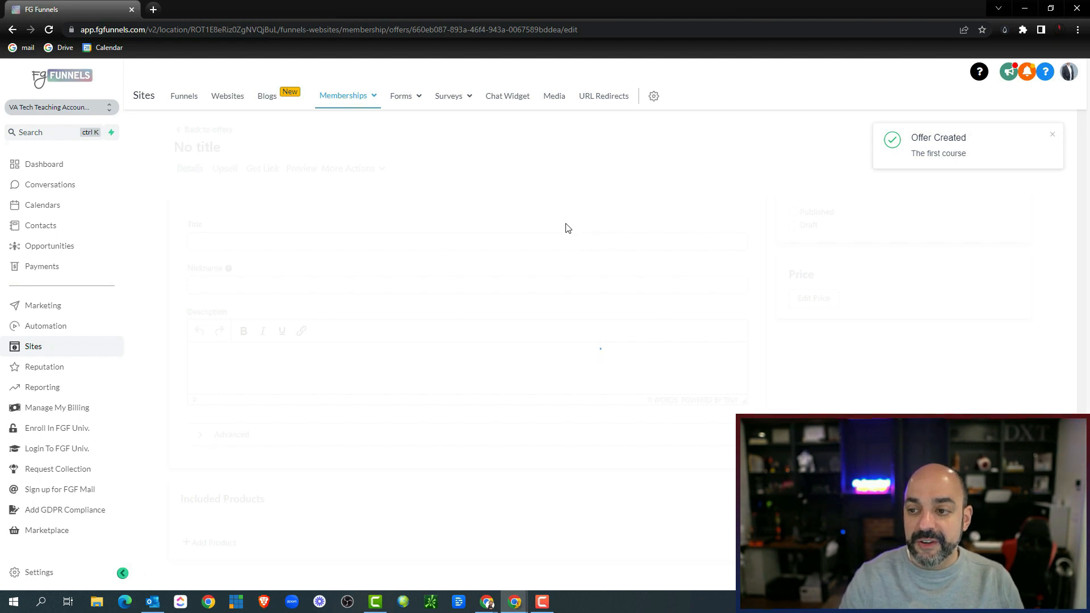
{"action": "left_click", "coordinate": [1051, 136]}
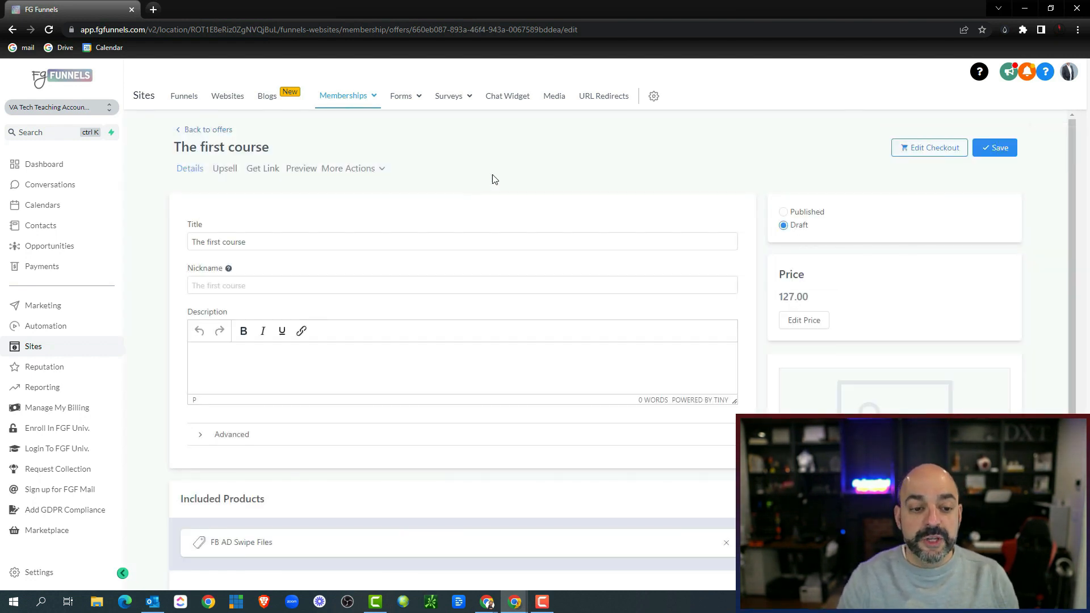
Step: Set the offer to Published, add The Membership Method to its included products, and save it
{"action": "left_click", "coordinate": [229, 290]}
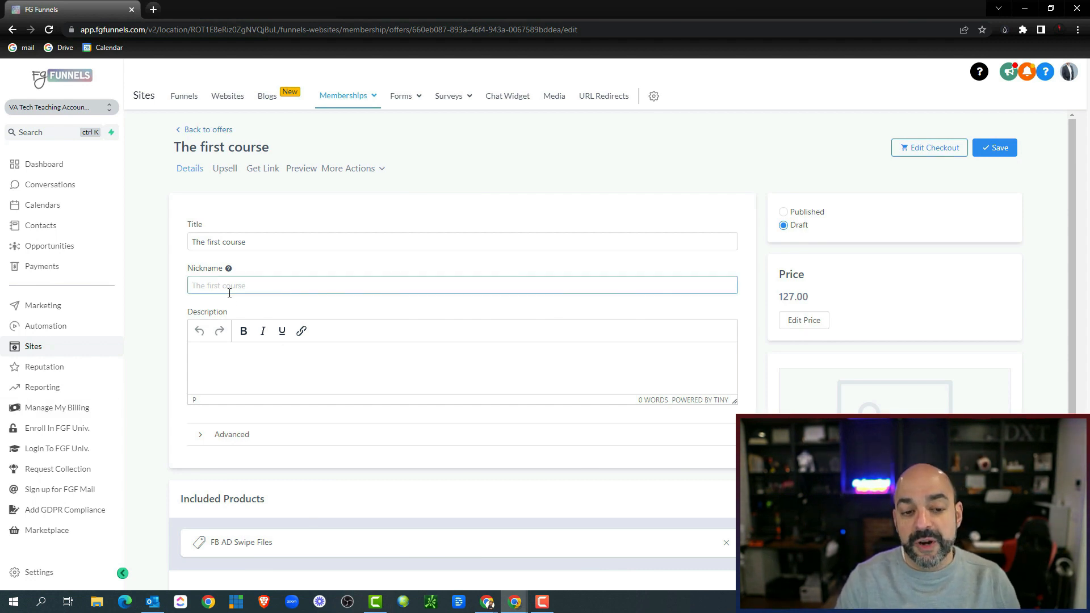
{"action": "left_click", "coordinate": [784, 212]}
{"action": "scroll", "coordinate": [545, 270], "scroll_direction": "down", "scroll_amount": 1}
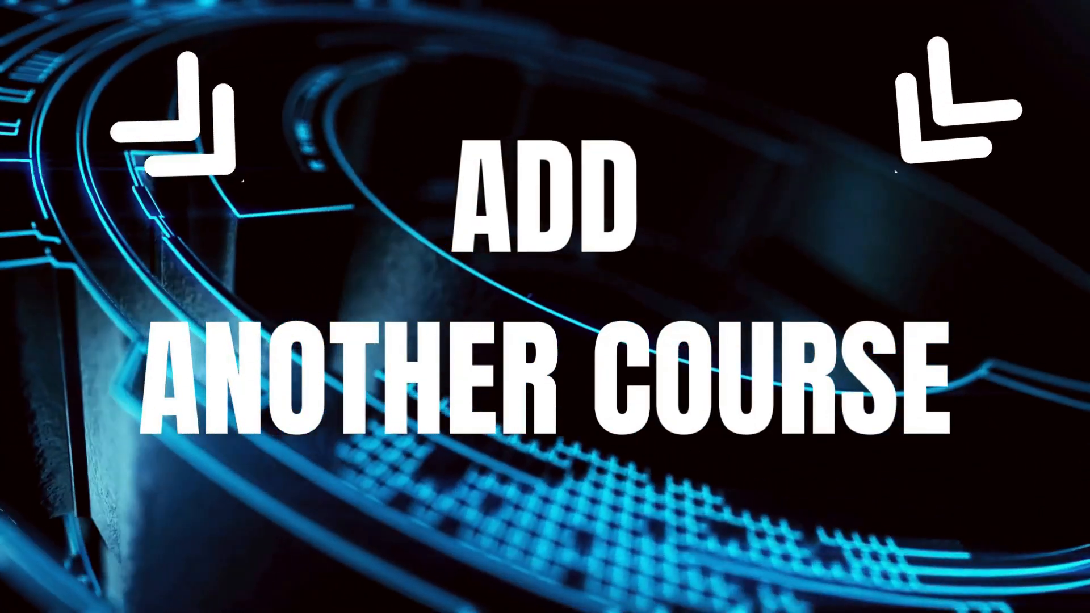
{"action": "left_click", "coordinate": [617, 556]}
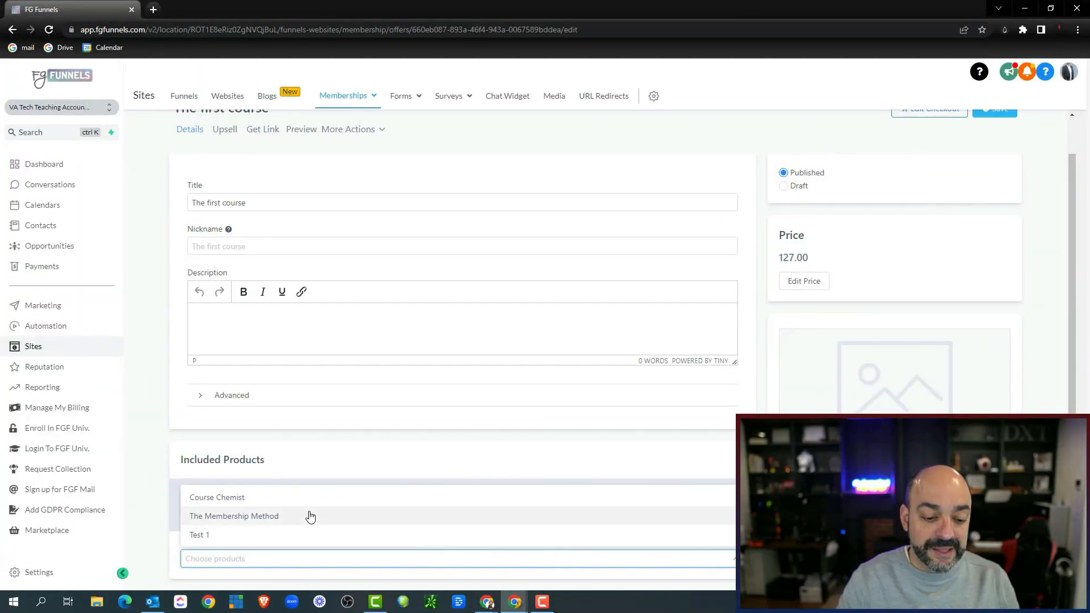
{"action": "left_click", "coordinate": [310, 516]}
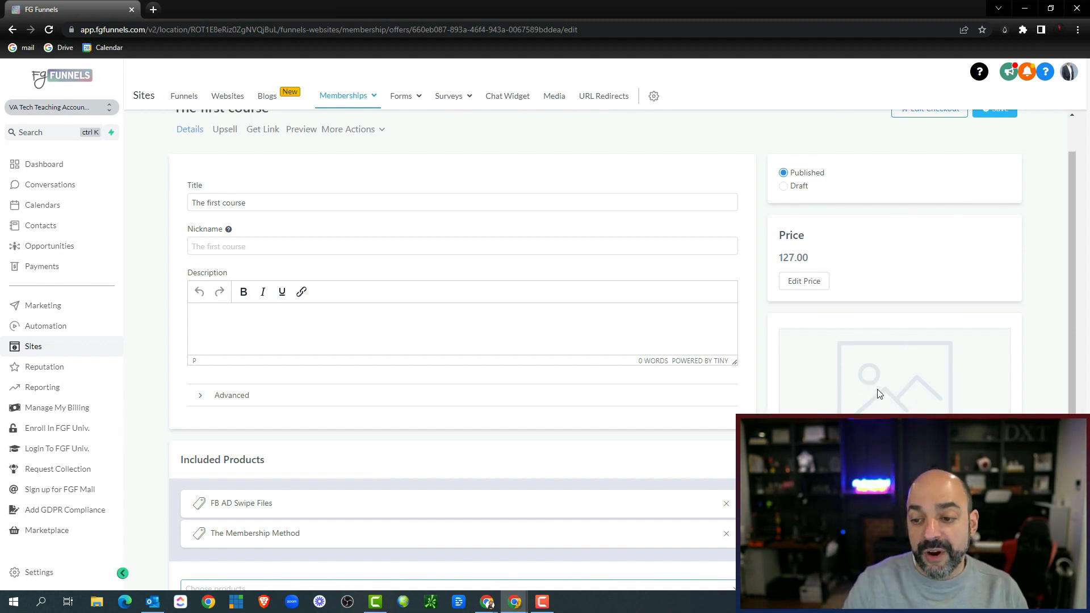
{"action": "scroll", "coordinate": [636, 377], "scroll_direction": "up", "scroll_amount": 1}
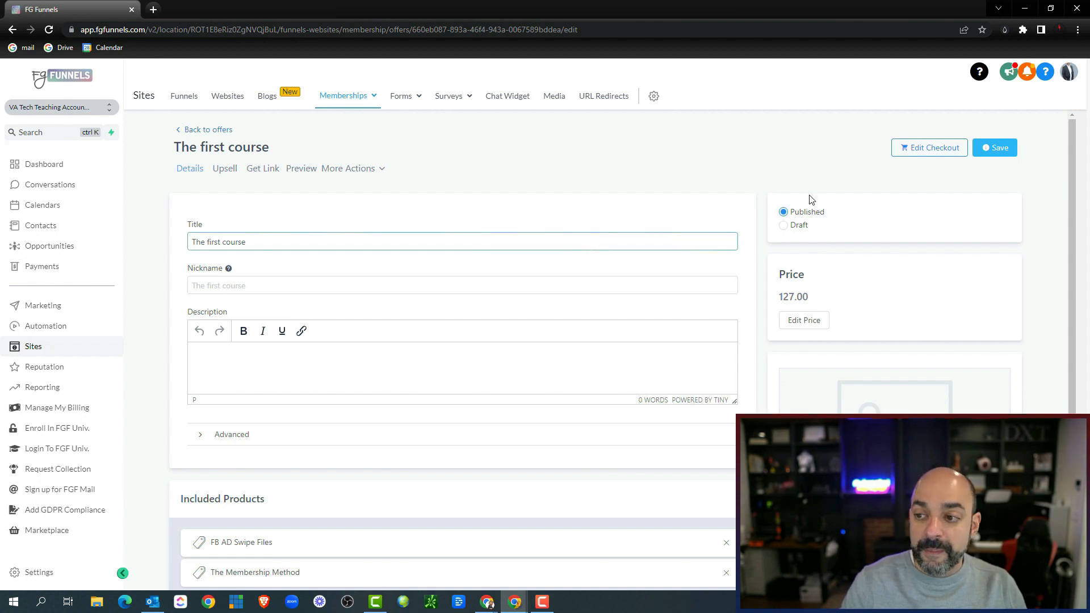
{"action": "left_click", "coordinate": [994, 153]}
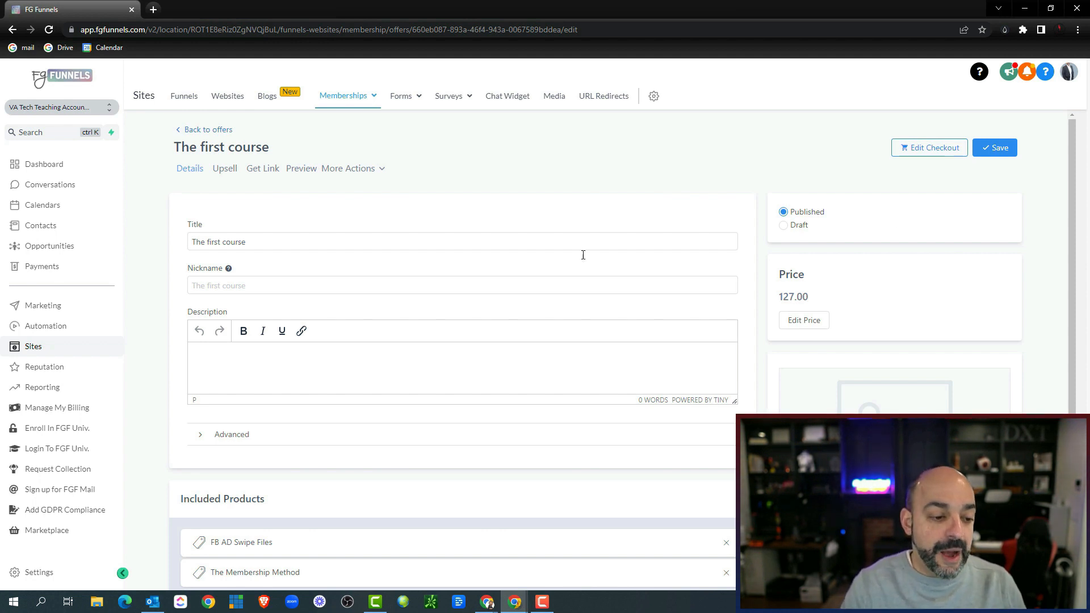
Step: Open the "03. TMM :: Purchase (Fullfillment)" automation workflow in the "07. TMM :: SLO" folder
{"action": "left_click", "coordinate": [63, 325]}
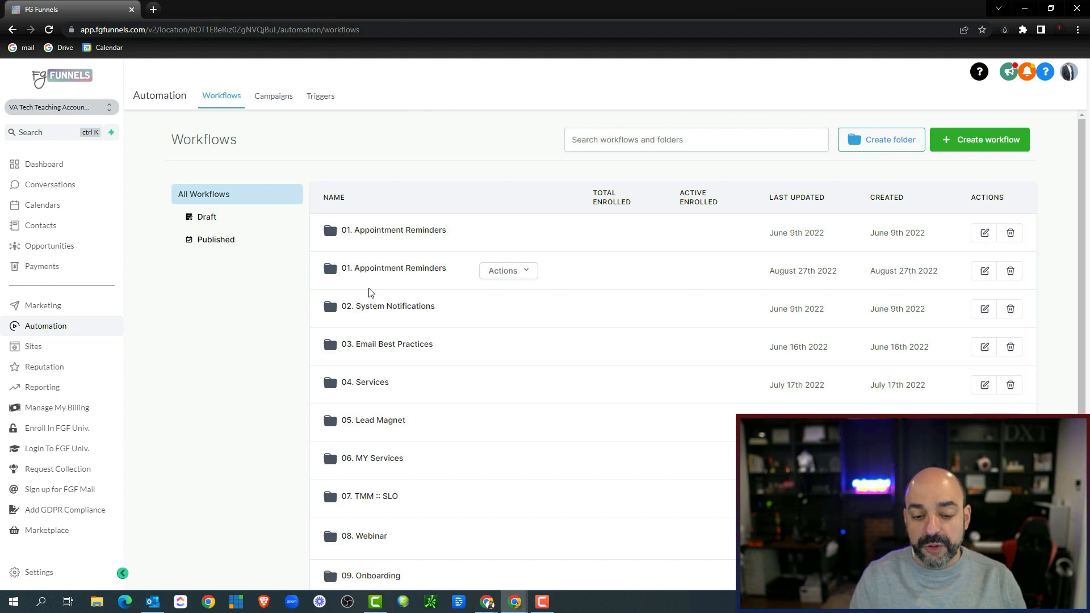
{"action": "scroll", "coordinate": [474, 277], "scroll_direction": "down", "scroll_amount": 2}
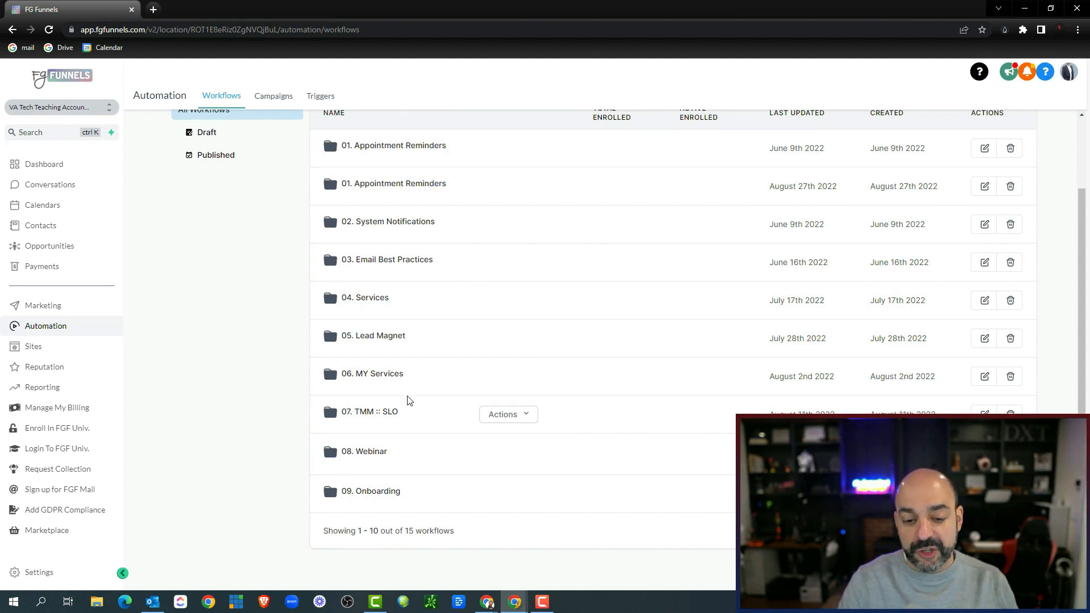
{"action": "left_click", "coordinate": [383, 413]}
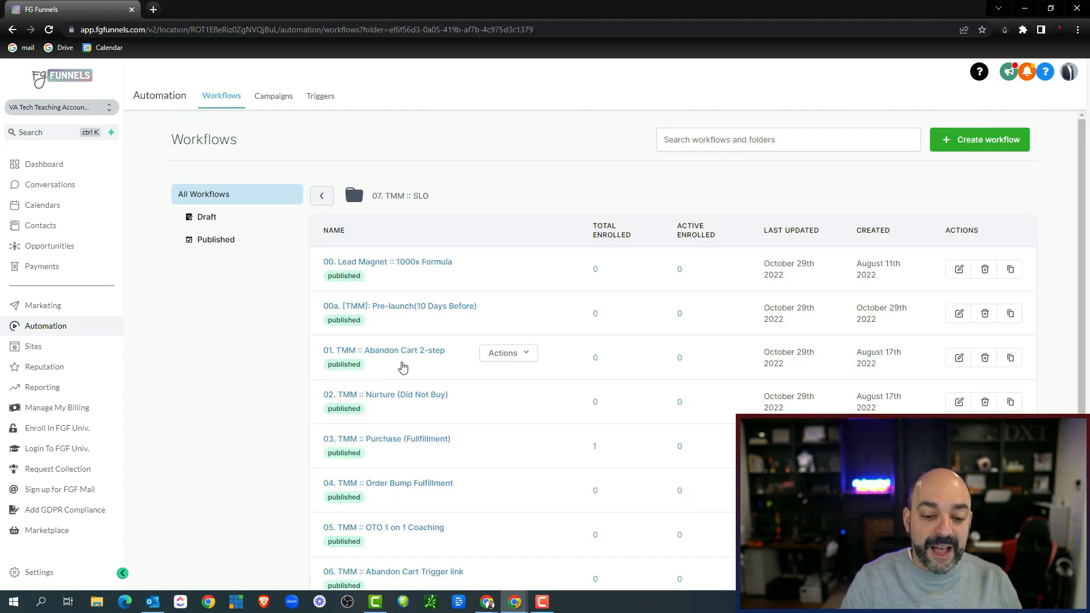
{"action": "scroll", "coordinate": [402, 367], "scroll_direction": "down", "scroll_amount": 2}
{"action": "left_click", "coordinate": [421, 319]}
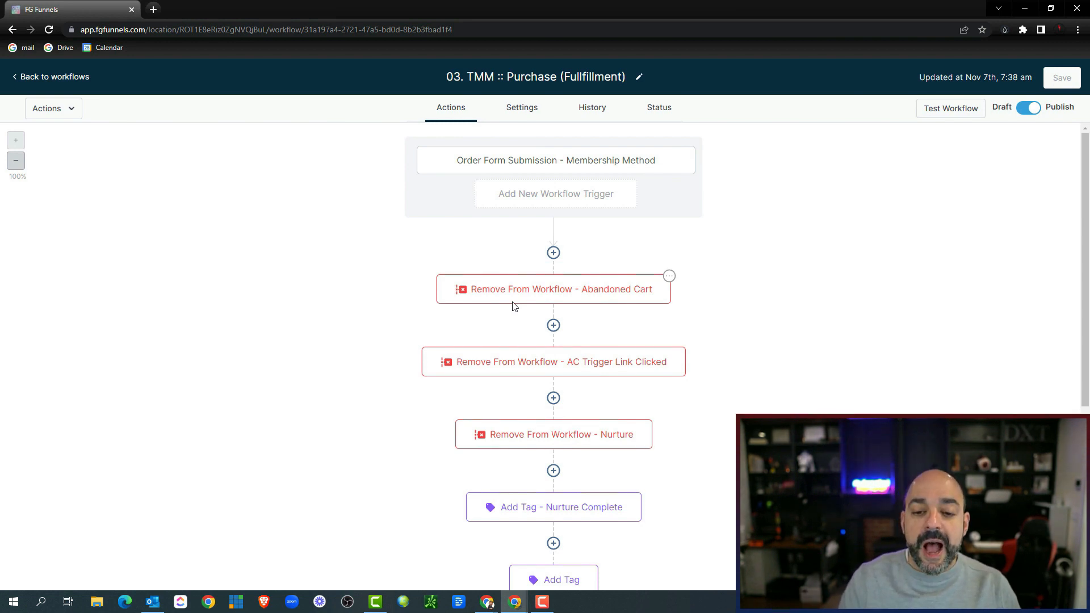
Step: Review the filters of the workflow's Order Form Submission - Membership Method trigger
{"action": "left_click", "coordinate": [564, 168]}
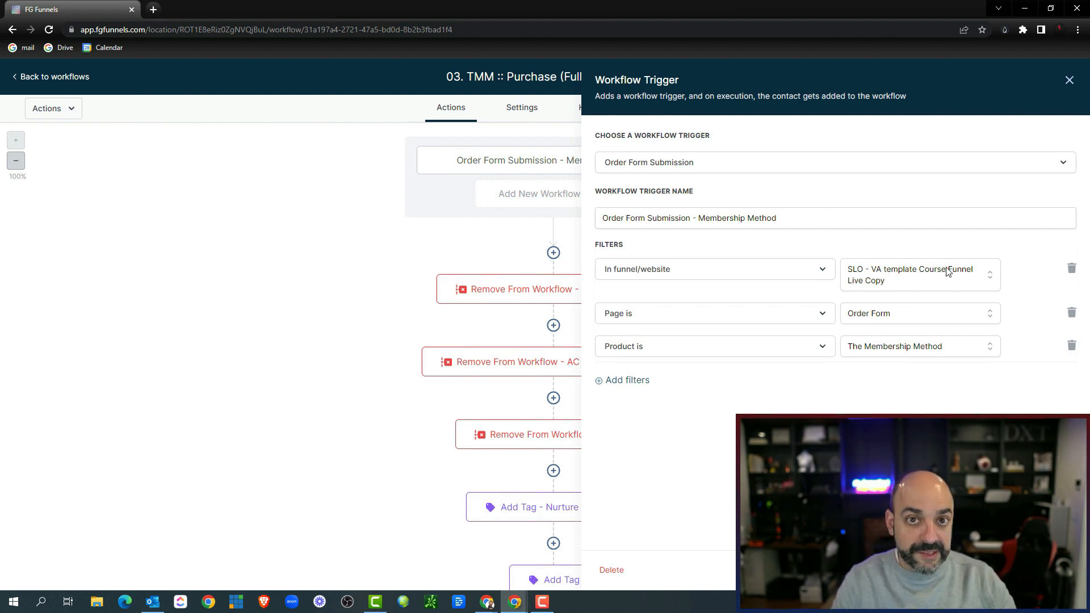
{"action": "left_click", "coordinate": [973, 569]}
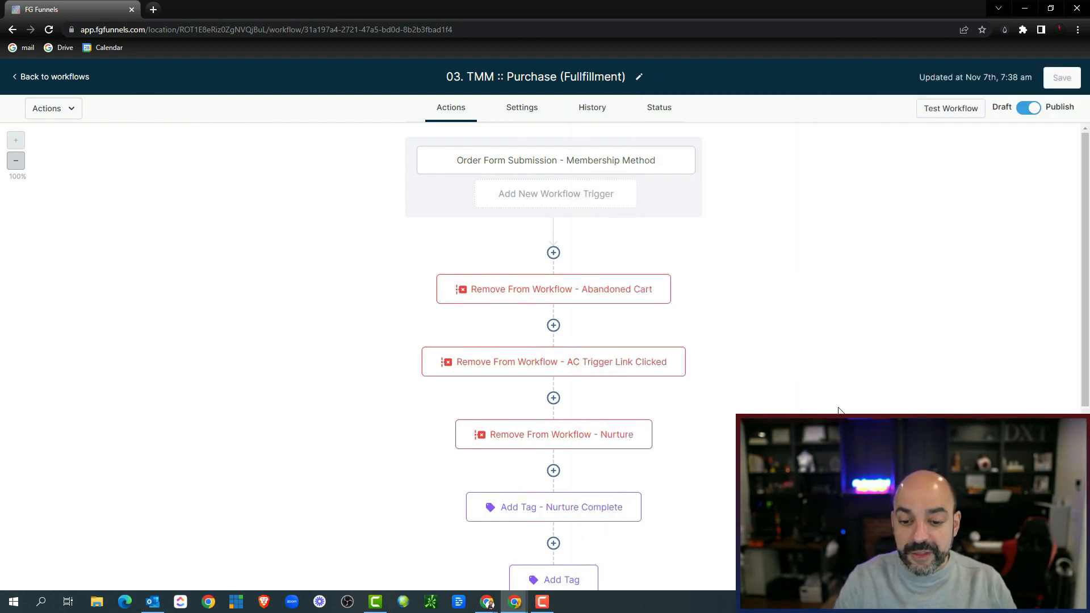
Step: Set the offer in the workflow's Membership Grant Offer action to "The first course" and save the change
{"action": "scroll", "coordinate": [706, 282], "scroll_direction": "down", "scroll_amount": 2}
{"action": "scroll", "coordinate": [565, 281], "scroll_direction": "down", "scroll_amount": 1}
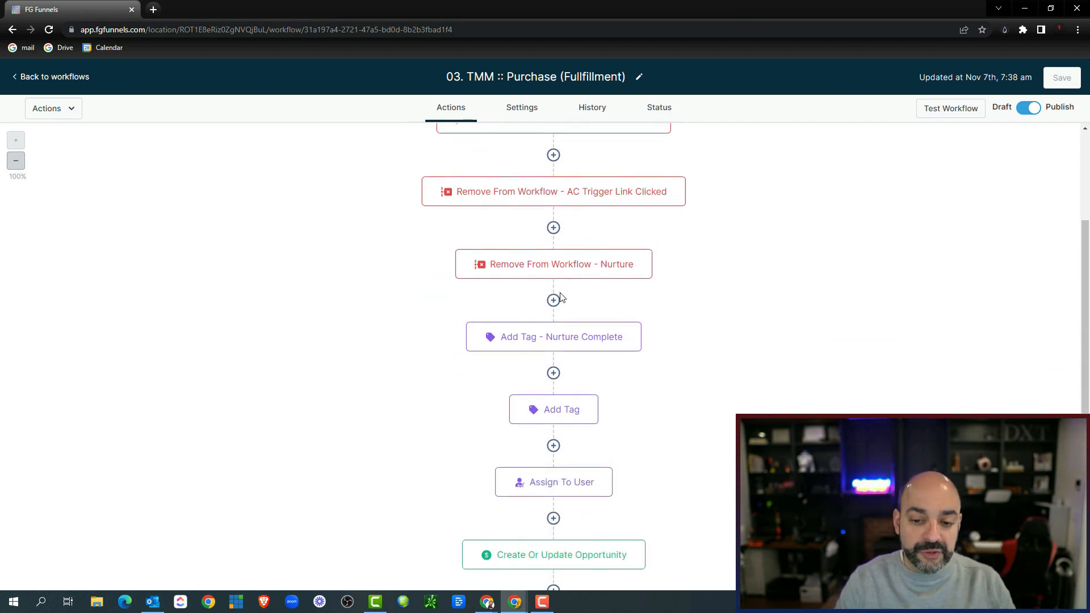
{"action": "scroll", "coordinate": [565, 318], "scroll_direction": "down", "scroll_amount": 3}
{"action": "scroll", "coordinate": [559, 328], "scroll_direction": "down", "scroll_amount": 2}
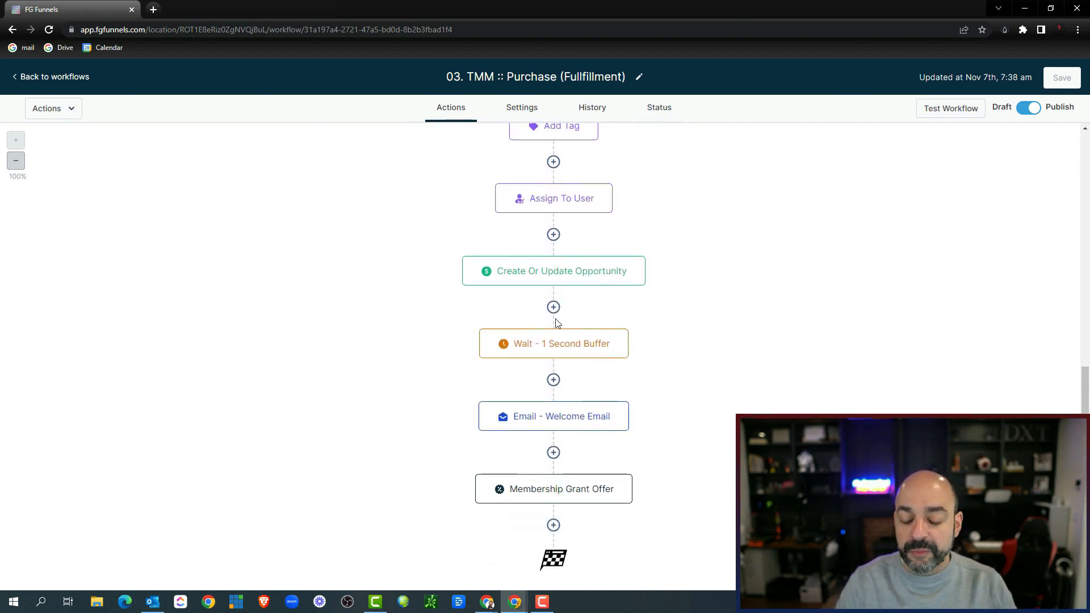
{"action": "scroll", "coordinate": [576, 331], "scroll_direction": "down", "scroll_amount": 1}
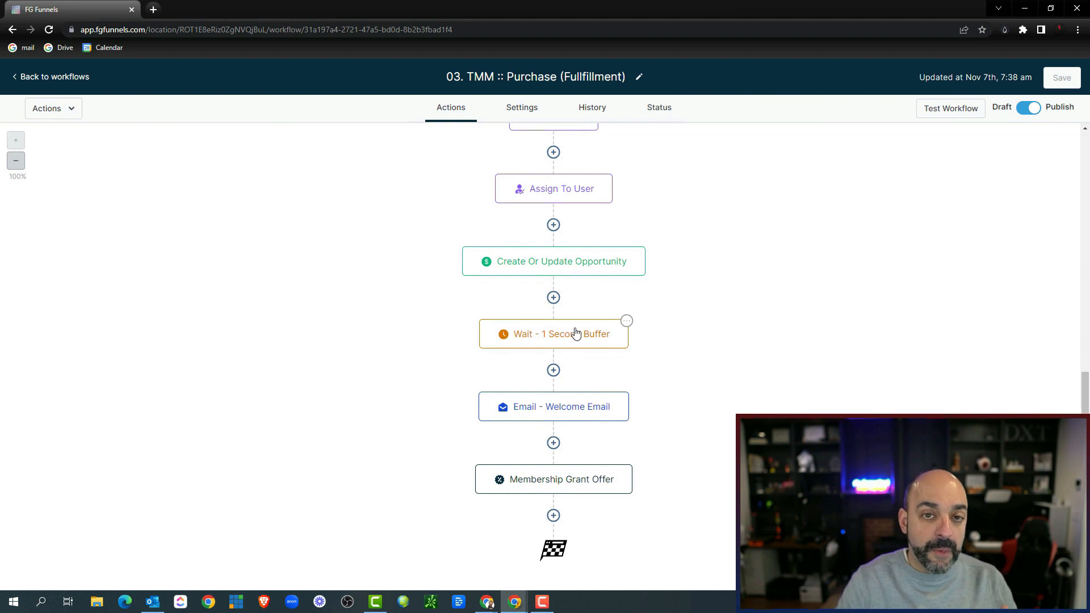
{"action": "left_click", "coordinate": [567, 478]}
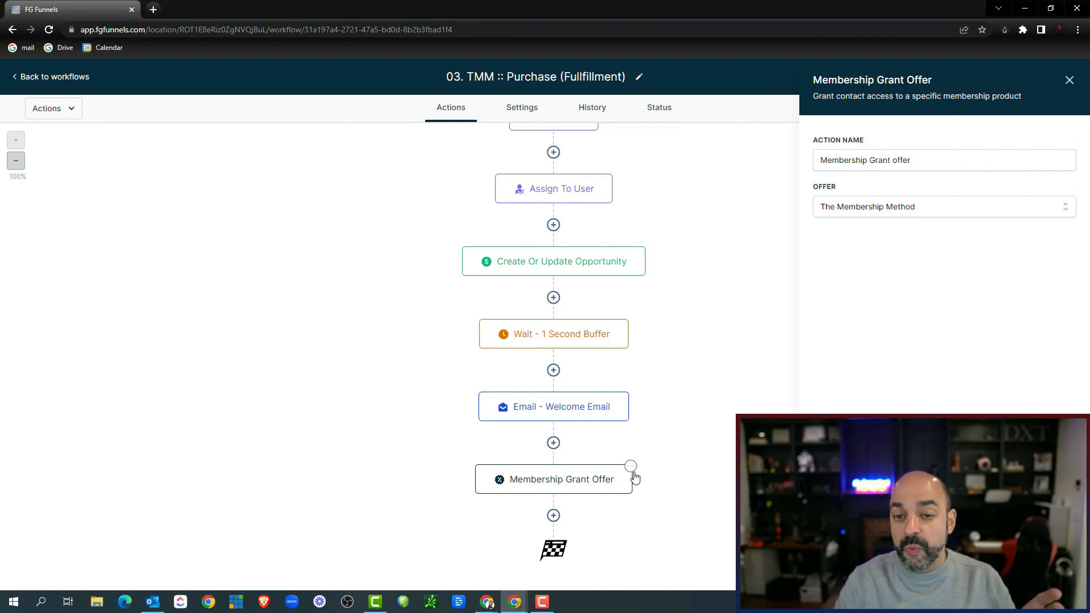
{"action": "left_click", "coordinate": [898, 211]}
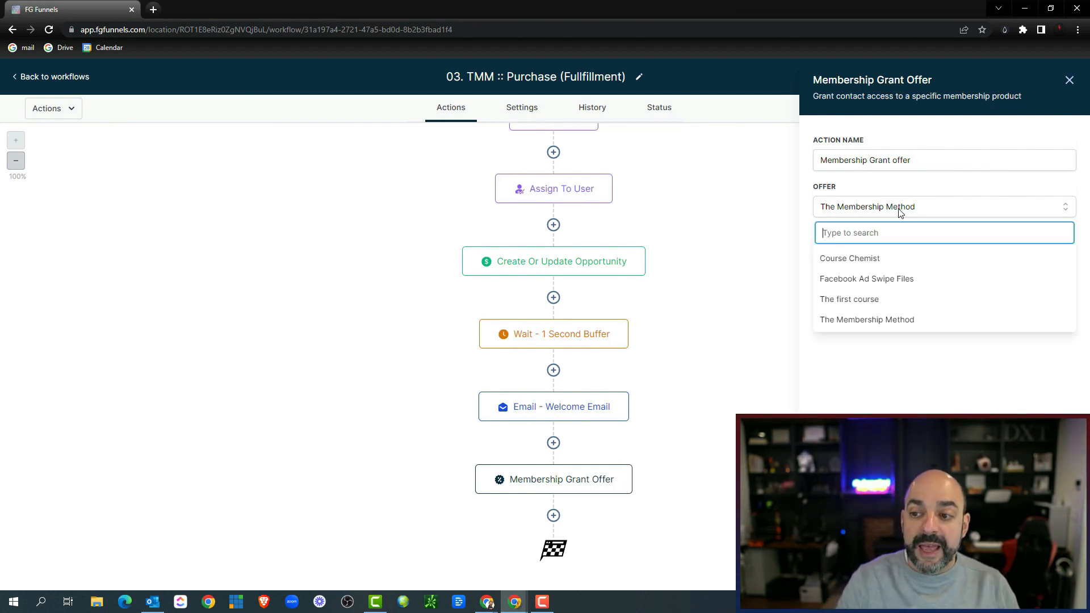
{"action": "left_click", "coordinate": [867, 300]}
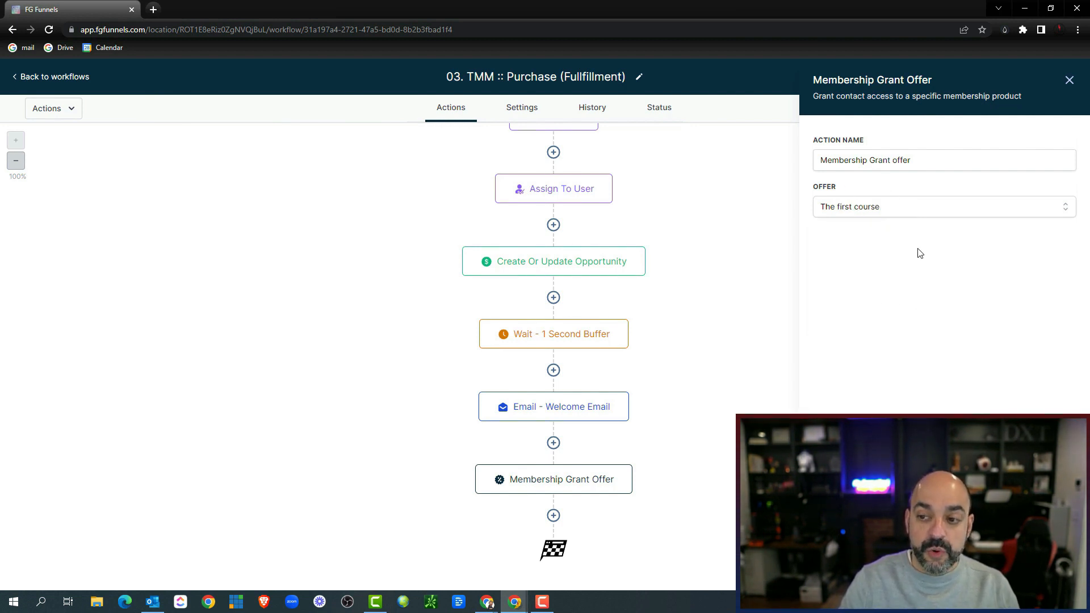
{"action": "left_click", "coordinate": [1043, 570]}
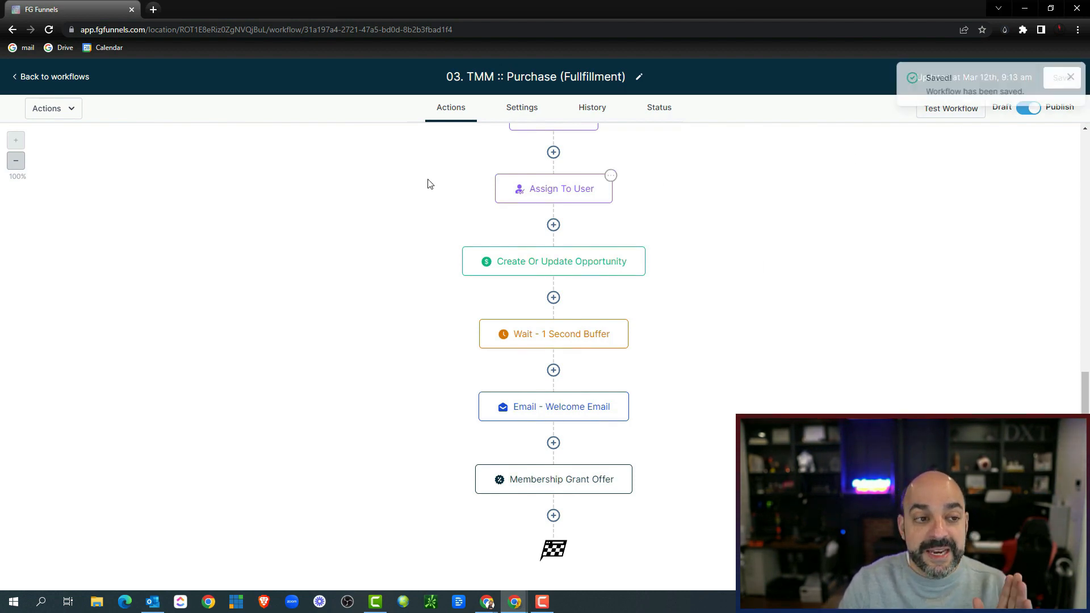
Step: Leave the workflow and enable Send Welcome Email in the memberships' Email Settings
{"action": "left_click", "coordinate": [82, 78]}
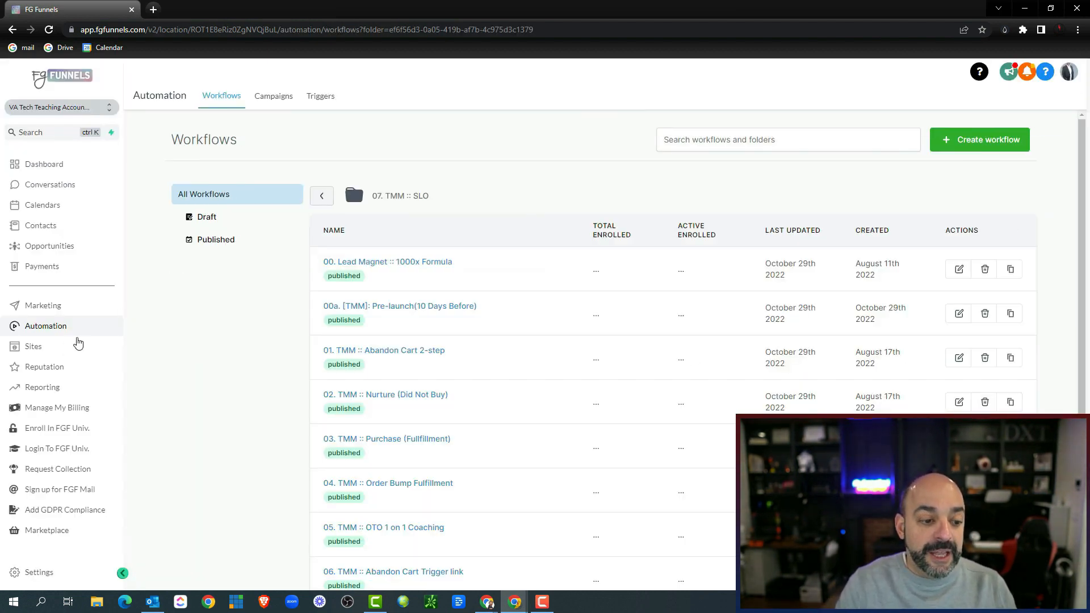
{"action": "left_click", "coordinate": [26, 351]}
{"action": "mouse_move", "coordinate": [373, 106]}
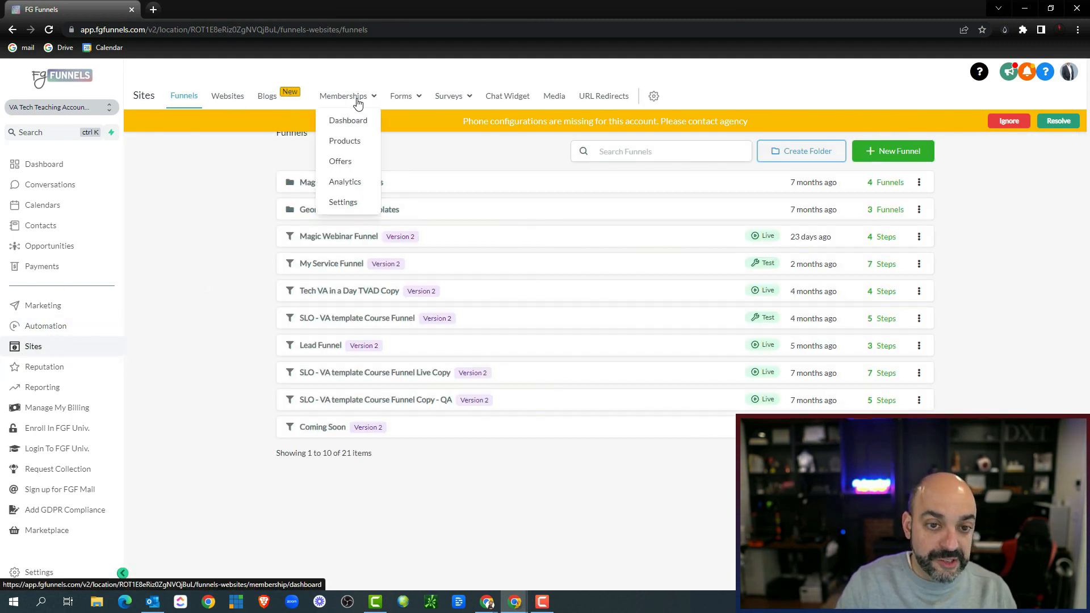
{"action": "left_click", "coordinate": [359, 205]}
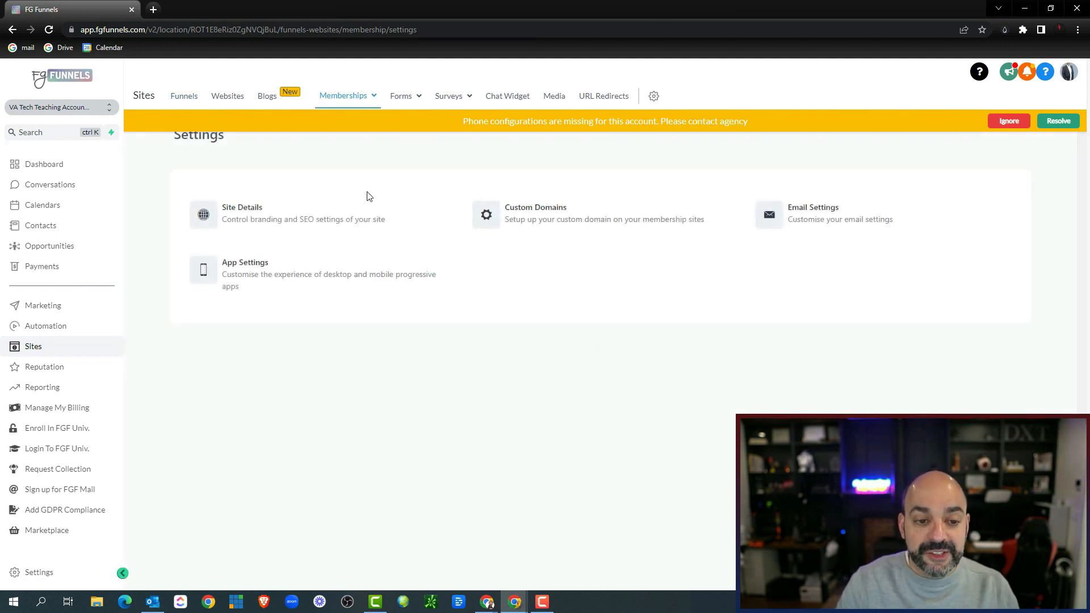
{"action": "left_click", "coordinate": [769, 226]}
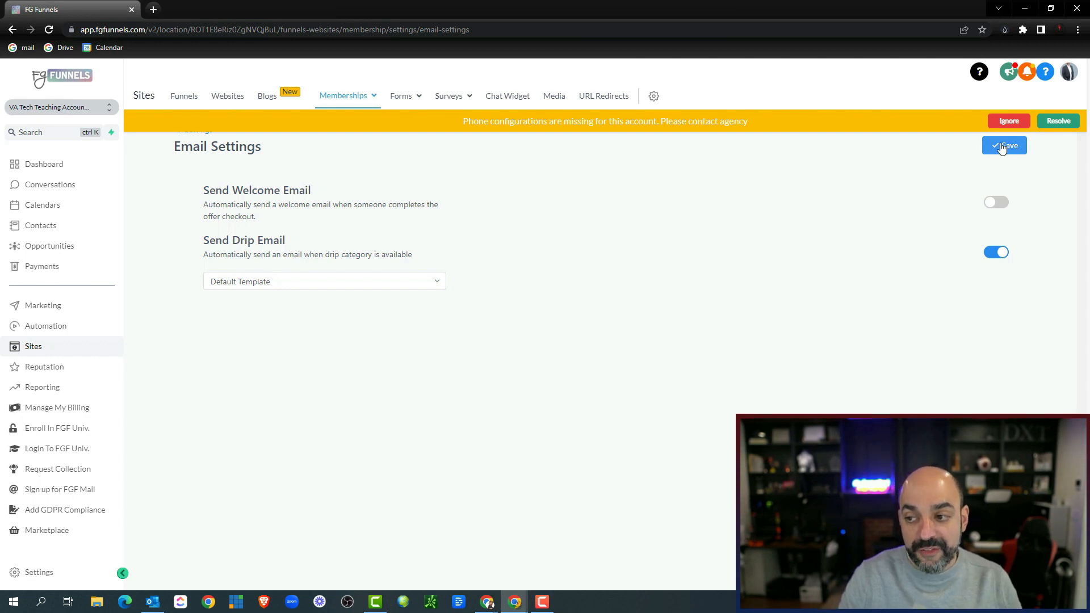
{"action": "left_click", "coordinate": [997, 203]}
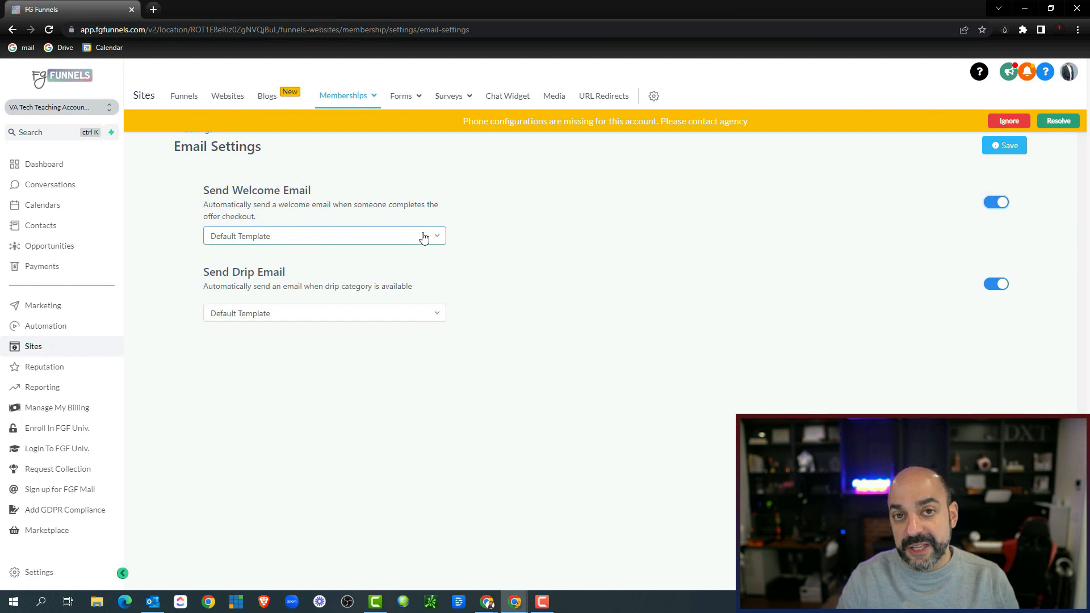
Step: Disable Send Welcome Email in the memberships' Email Settings and save the change
{"action": "left_click", "coordinate": [996, 202]}
{"action": "left_click", "coordinate": [1000, 146]}
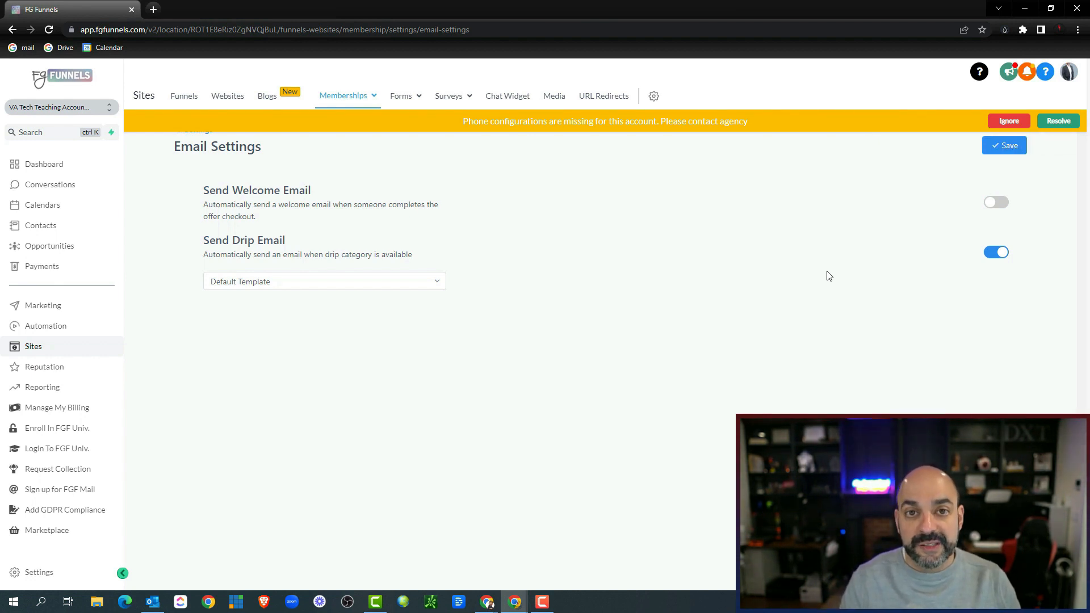
Step: Look through the automation workflow list and the "07. TMM :: SLO" folder for the membership username and password workflows
{"action": "left_click", "coordinate": [46, 326]}
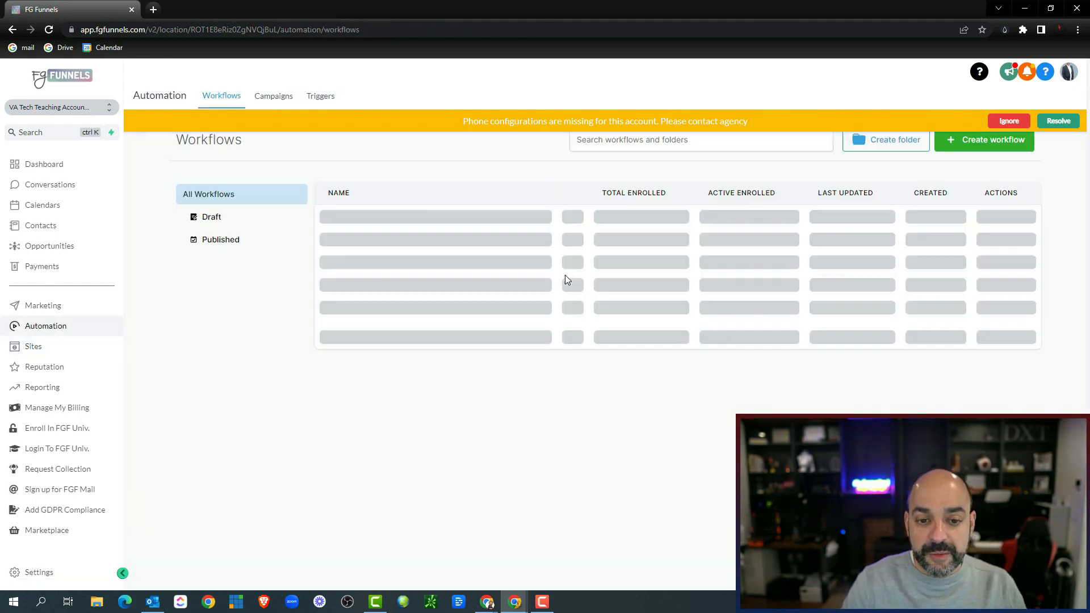
{"action": "scroll", "coordinate": [540, 295], "scroll_direction": "down", "scroll_amount": 2}
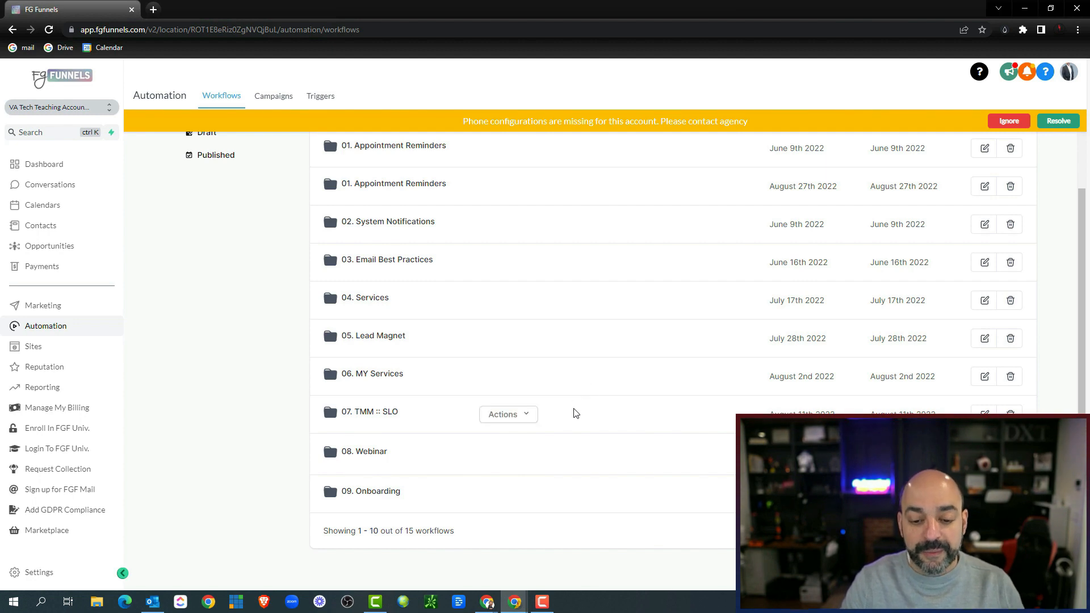
{"action": "left_click", "coordinate": [1002, 531]}
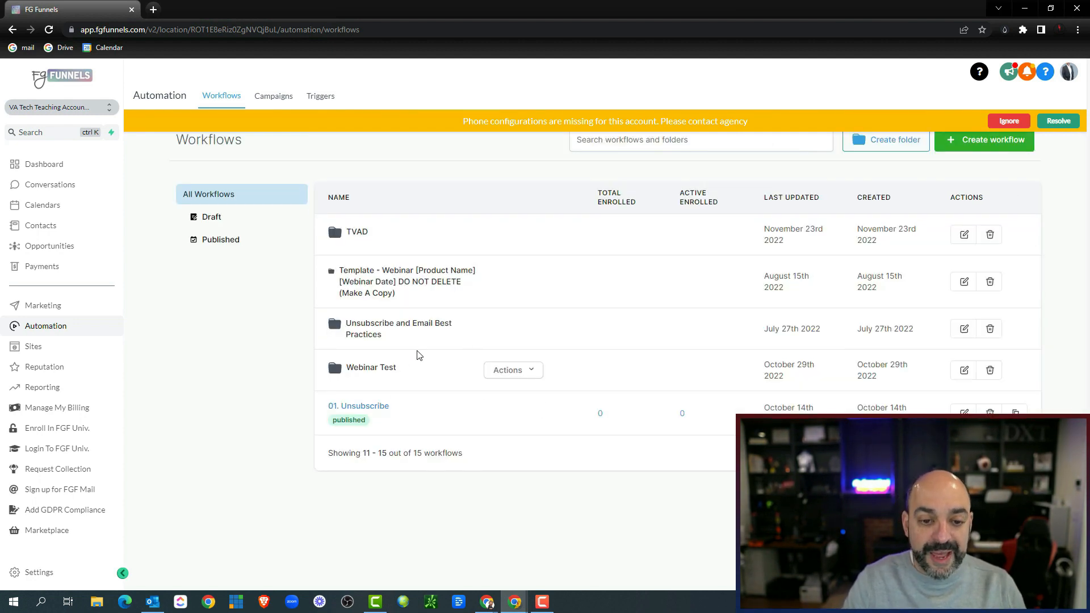
{"action": "left_click", "coordinate": [930, 452]}
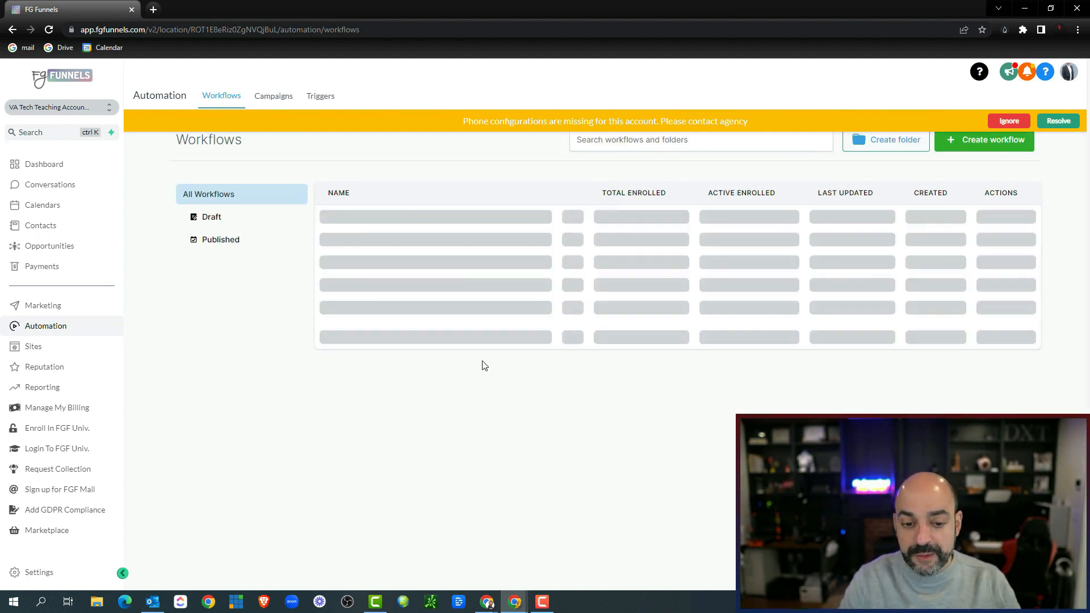
{"action": "scroll", "coordinate": [377, 356], "scroll_direction": "down", "scroll_amount": 1}
{"action": "left_click", "coordinate": [434, 414]}
{"action": "scroll", "coordinate": [434, 352], "scroll_direction": "down", "scroll_amount": 4}
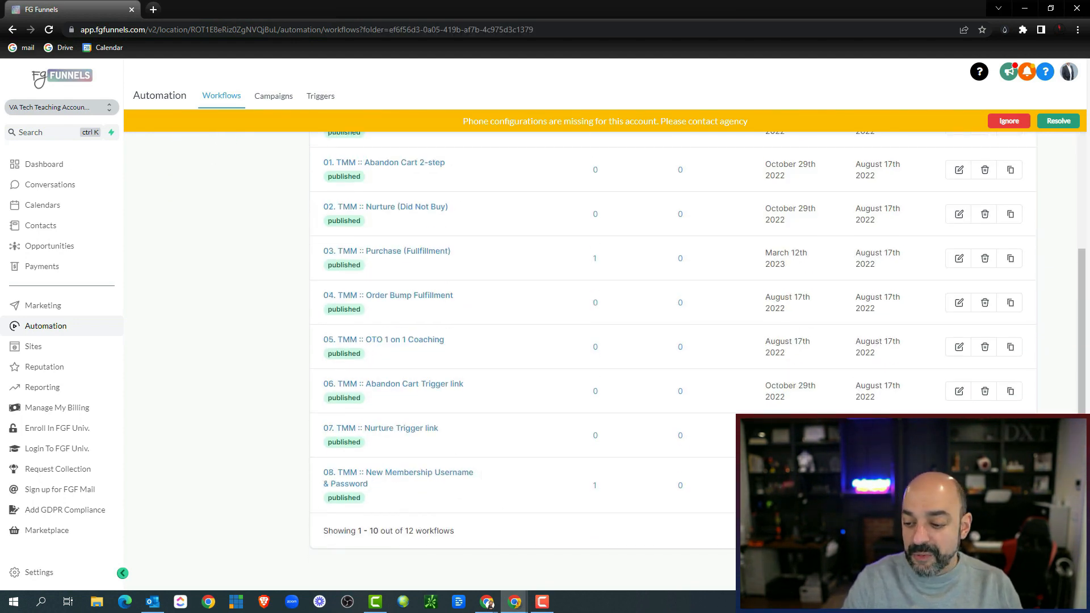
{"action": "left_click", "coordinate": [1004, 531]}
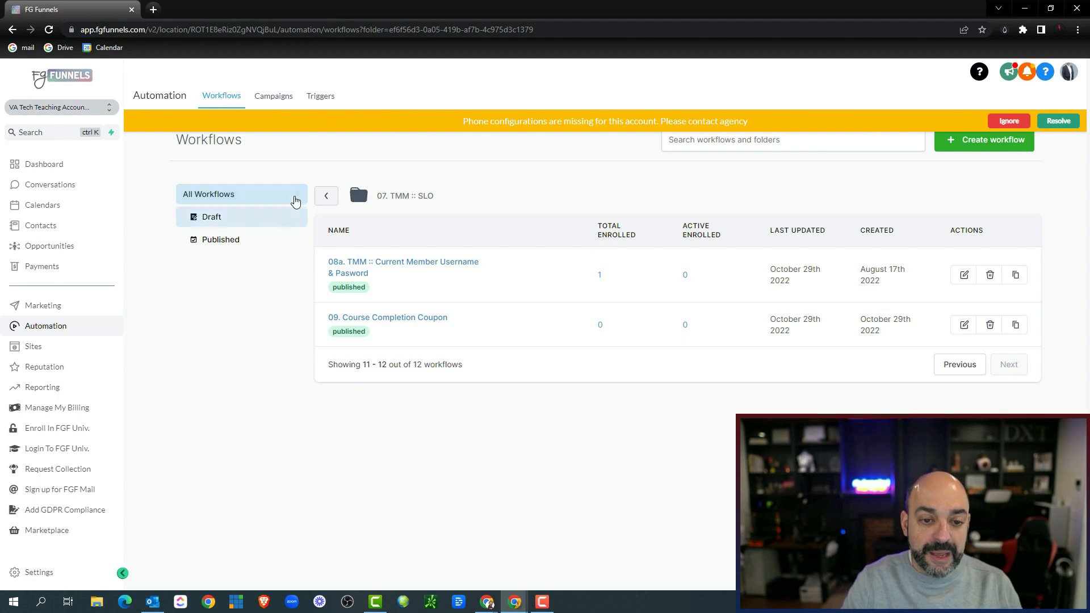
{"action": "left_click", "coordinate": [328, 197]}
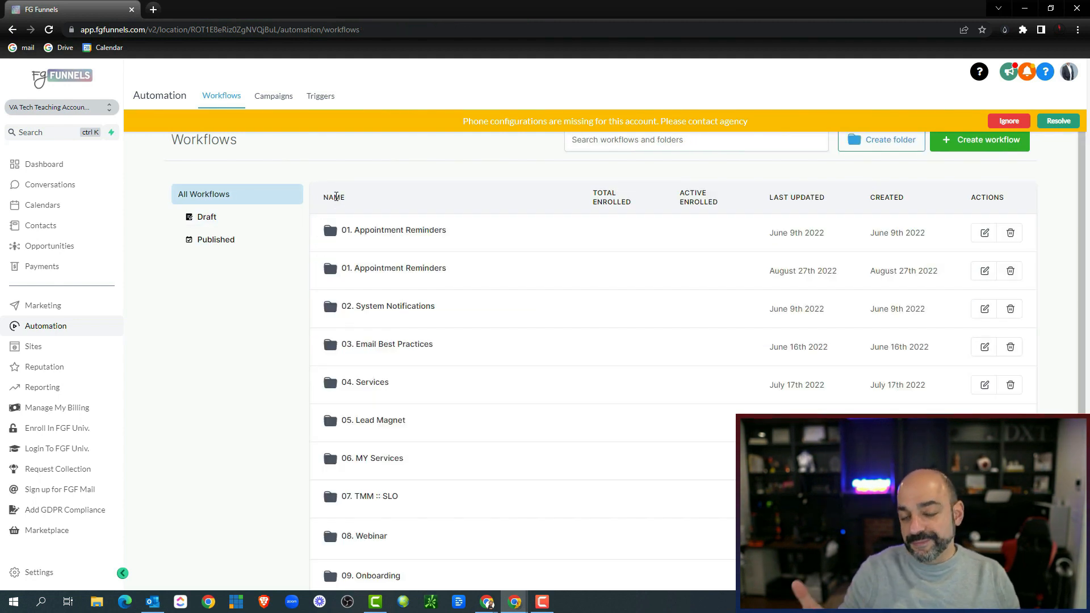
Step: Create a workflow folder named "Membership Autmations"
{"action": "scroll", "coordinate": [419, 306], "scroll_direction": "down", "scroll_amount": 2}
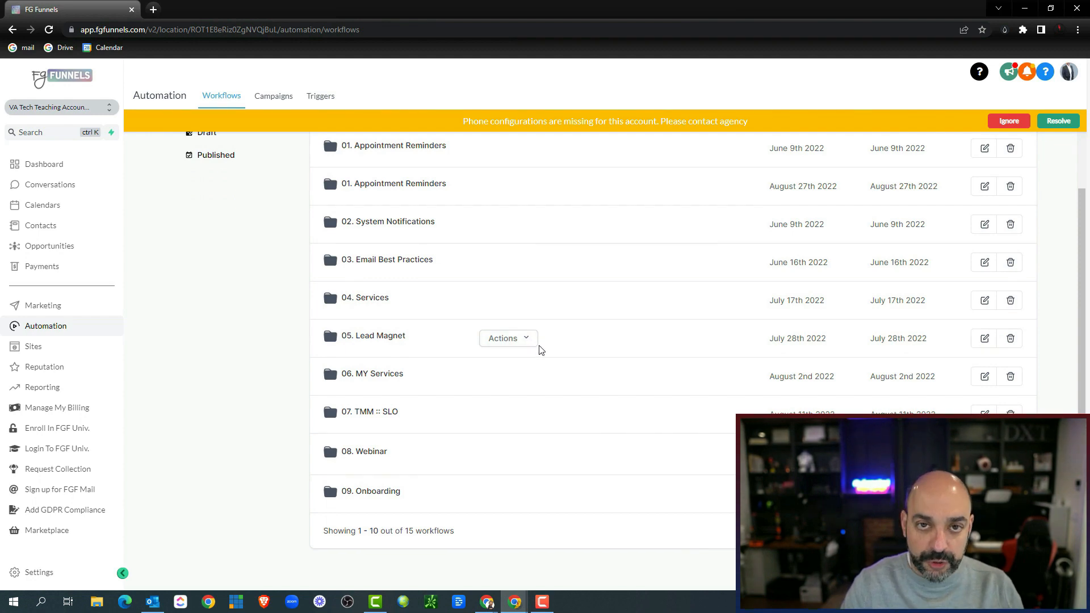
{"action": "left_click", "coordinate": [1008, 124]}
{"action": "left_click", "coordinate": [881, 140]}
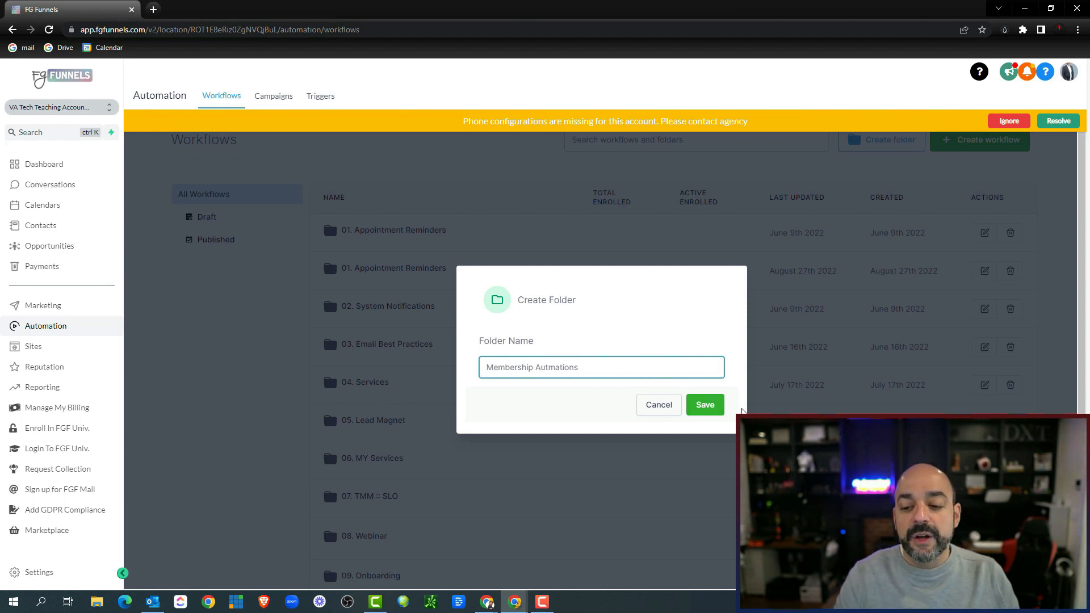
{"action": "left_click", "coordinate": [691, 403]}
Step: Create a new workflow from scratch inside the "Membership Autmations" folder
{"action": "scroll", "coordinate": [681, 359], "scroll_direction": "down", "scroll_amount": 2}
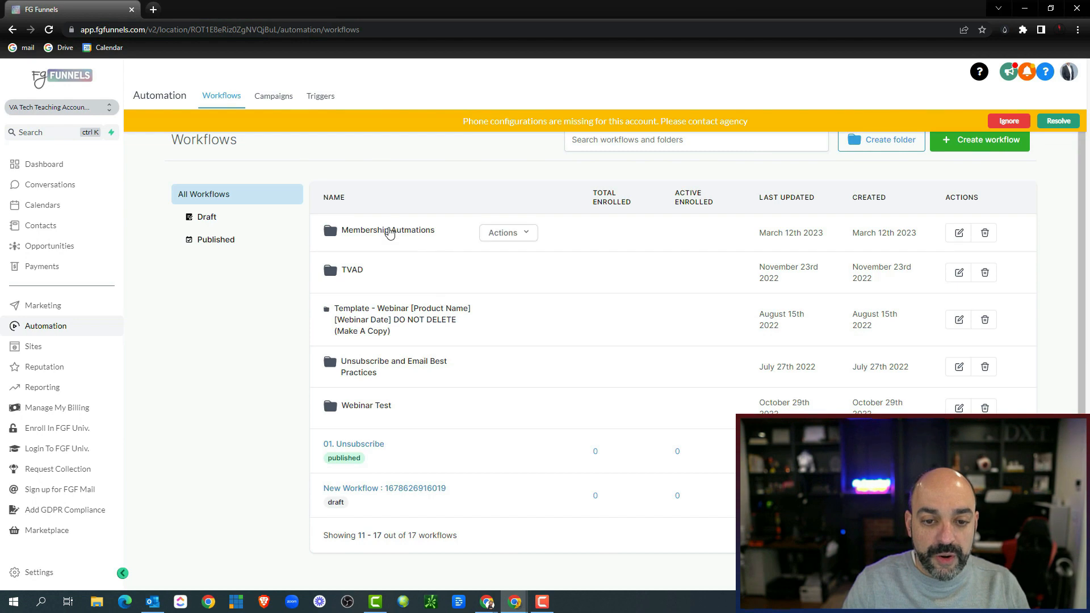
{"action": "left_click", "coordinate": [392, 229]}
{"action": "left_click", "coordinate": [976, 147]}
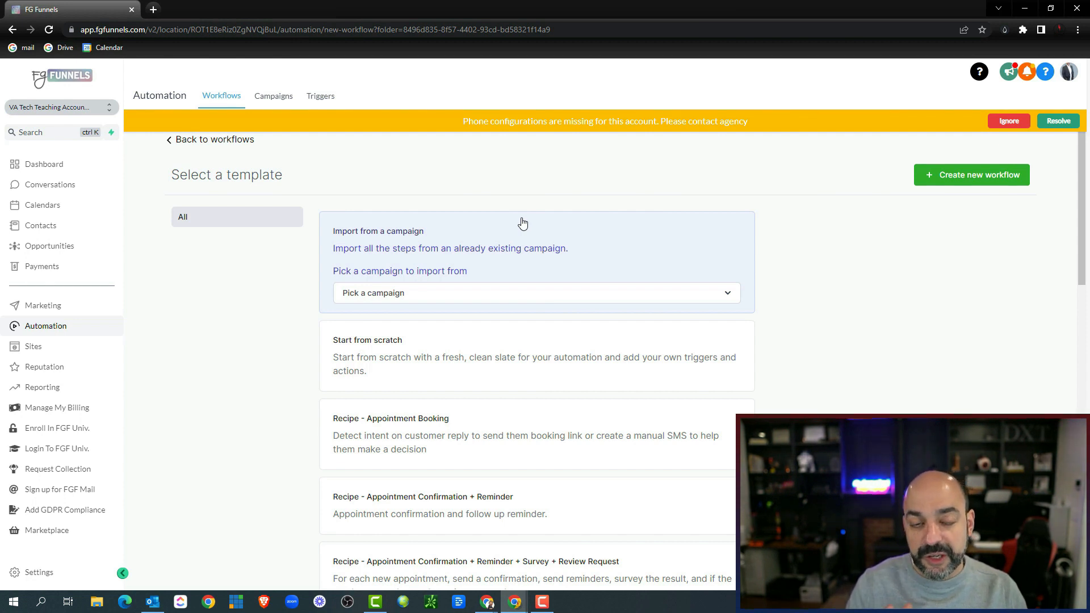
{"action": "left_click", "coordinate": [495, 358]}
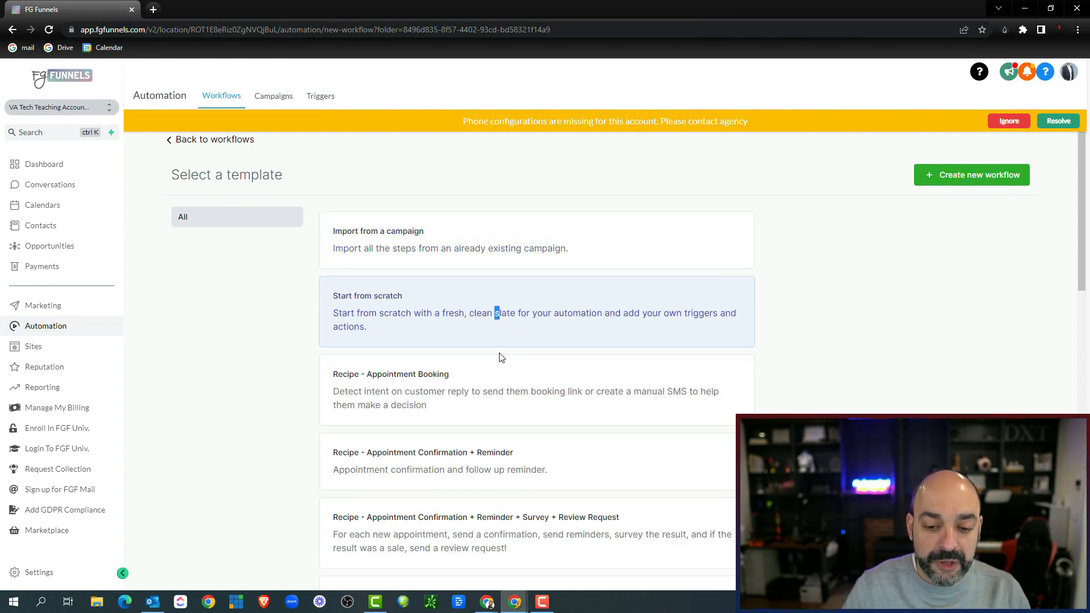
{"action": "left_click", "coordinate": [931, 177]}
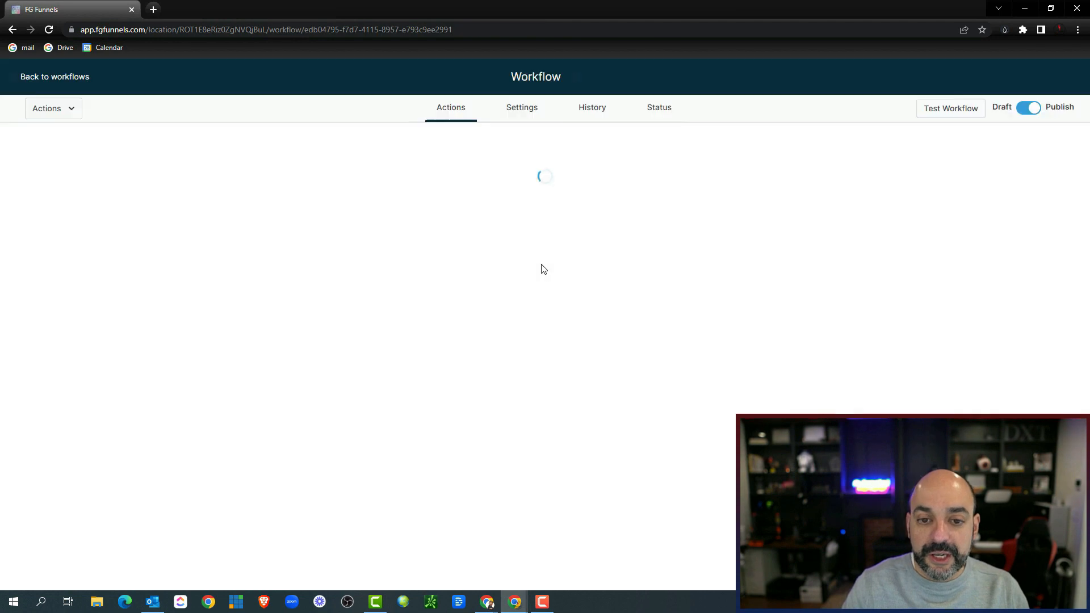
Step: Rename the new workflow as "01. TMM :: New Membership Username & Password"
{"action": "left_click", "coordinate": [598, 75]}
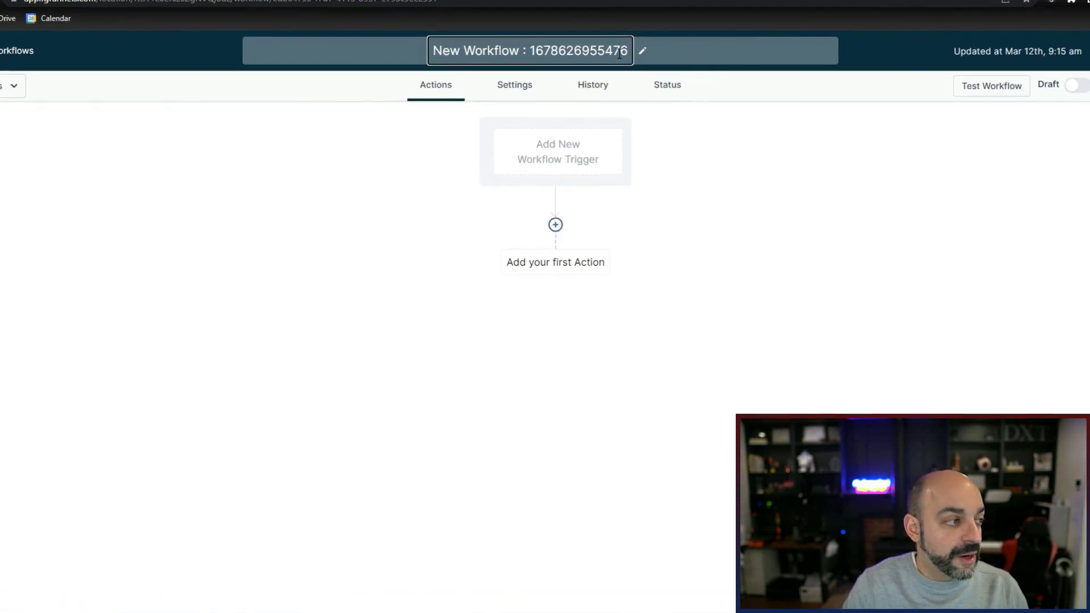
{"action": "key", "text": "Return"}
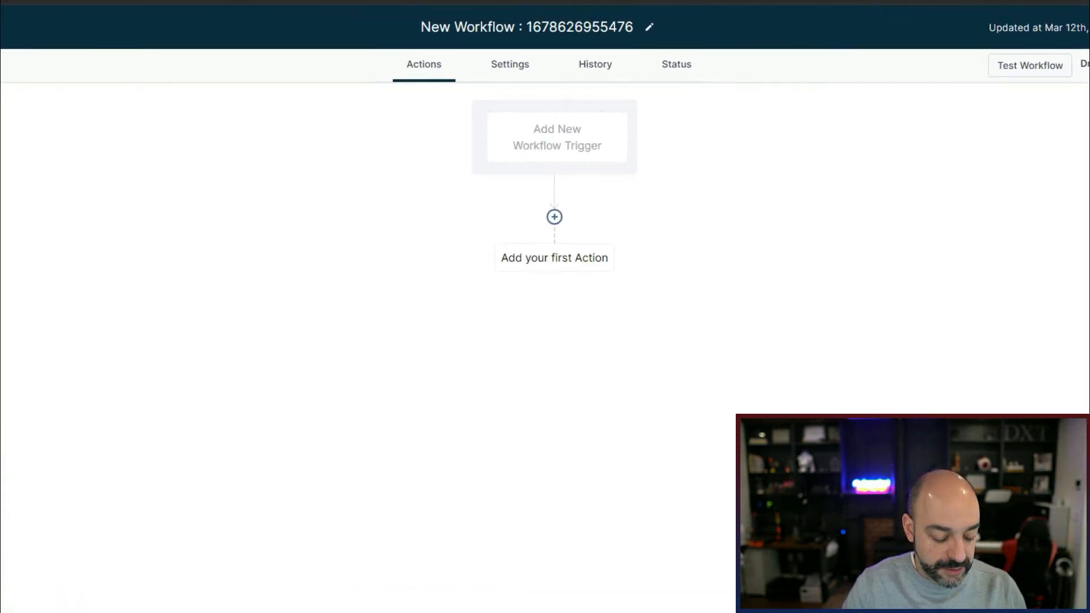
{"action": "left_click", "coordinate": [511, 27]}
{"action": "key", "text": "ctrl+v"}
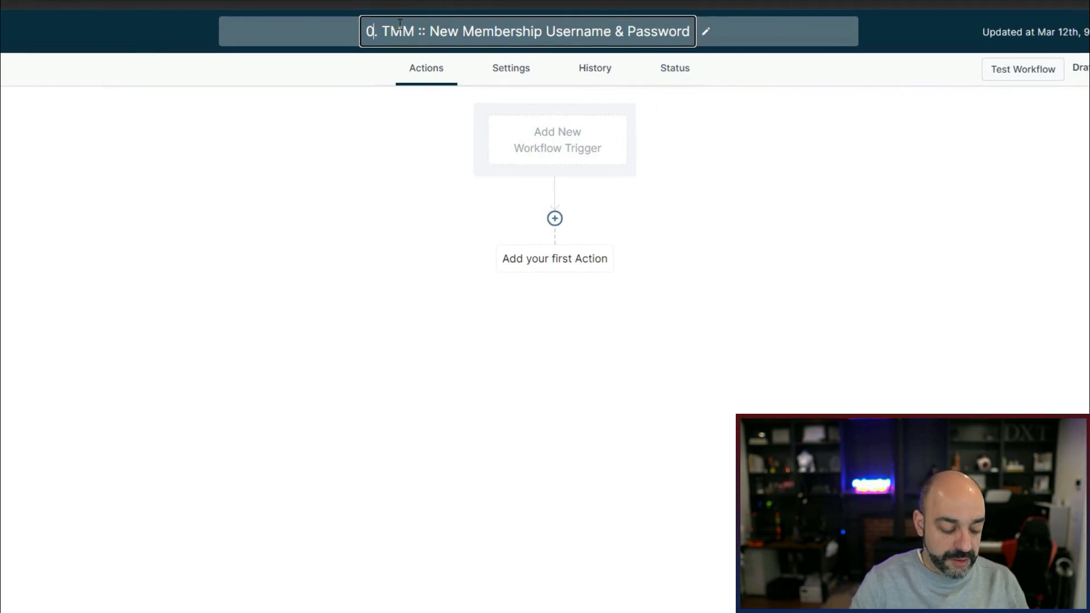
Step: Add a Membership New Signup trigger filtered to the offer "The first course" and save it
{"action": "left_click", "coordinate": [563, 145]}
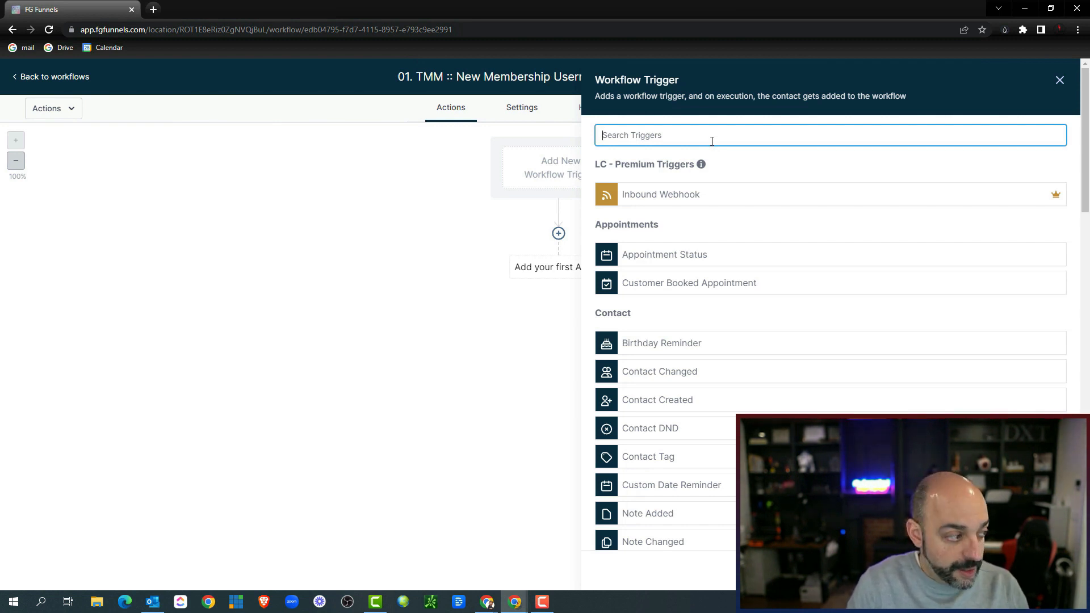
{"action": "type", "text": "mem"}
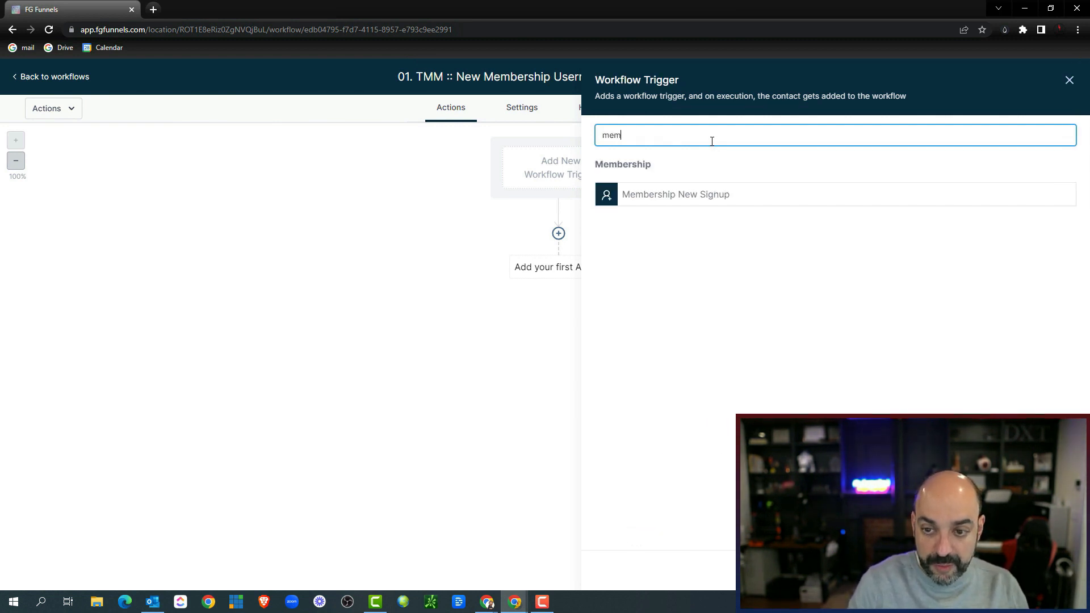
{"action": "left_click", "coordinate": [718, 195]}
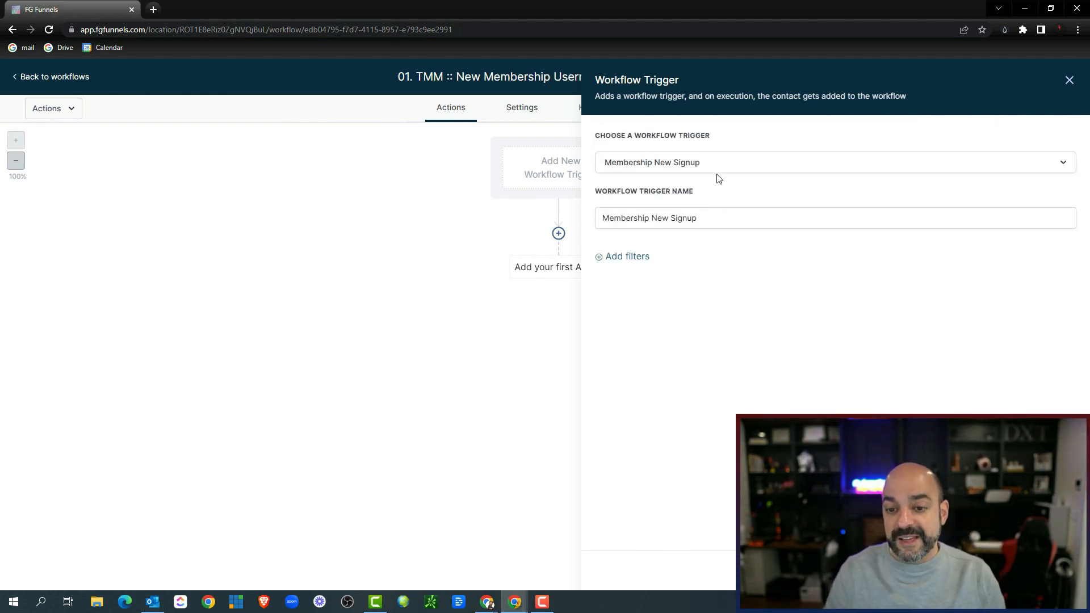
{"action": "left_click", "coordinate": [639, 260]}
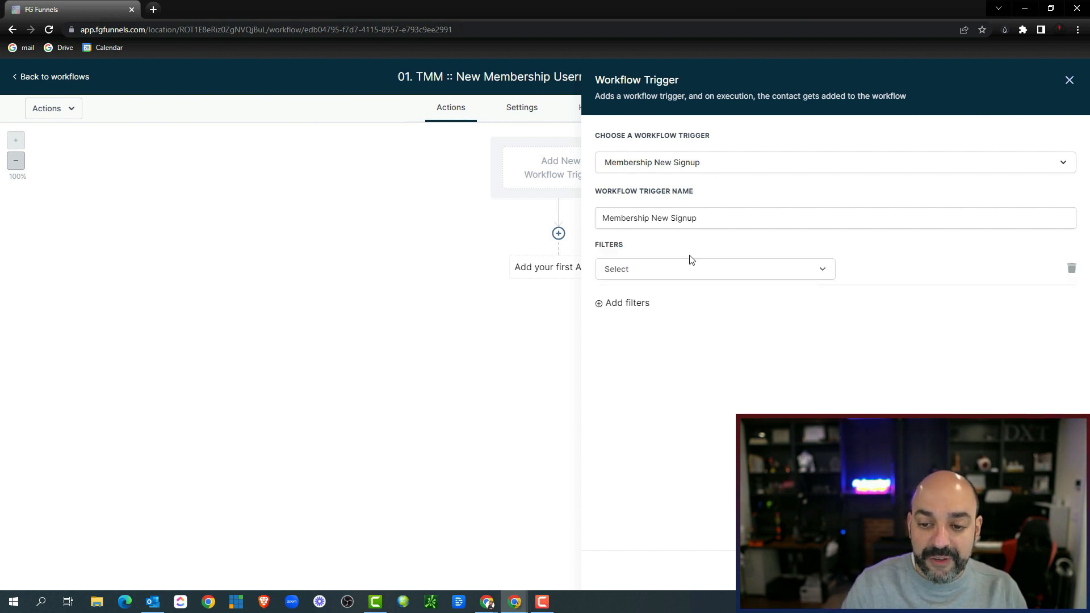
{"action": "left_click", "coordinate": [684, 271]}
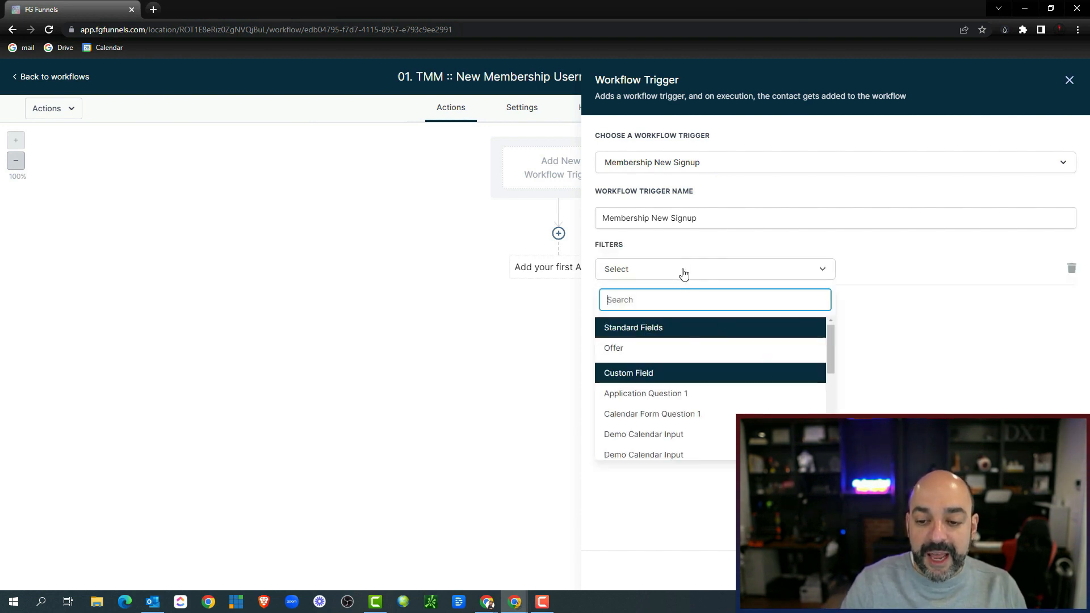
{"action": "left_click", "coordinate": [700, 353]}
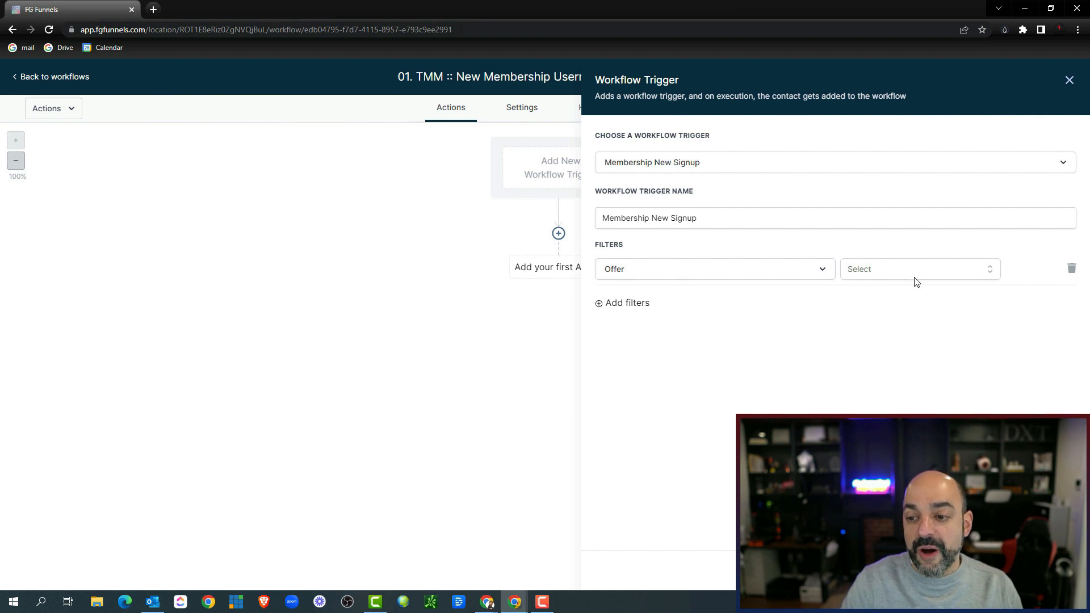
{"action": "left_click", "coordinate": [916, 278]}
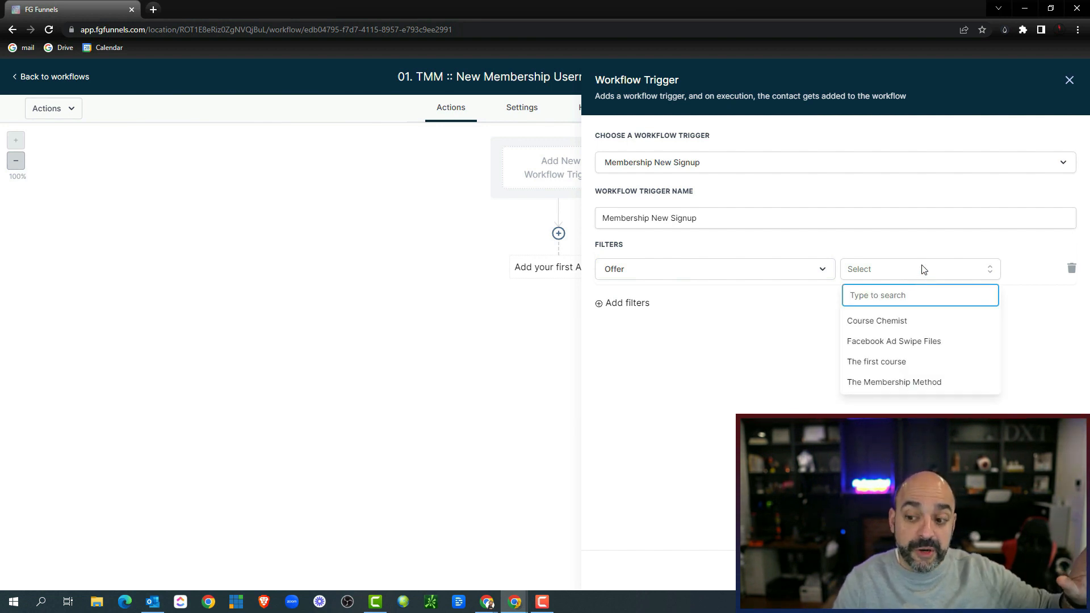
{"action": "left_click", "coordinate": [880, 362]}
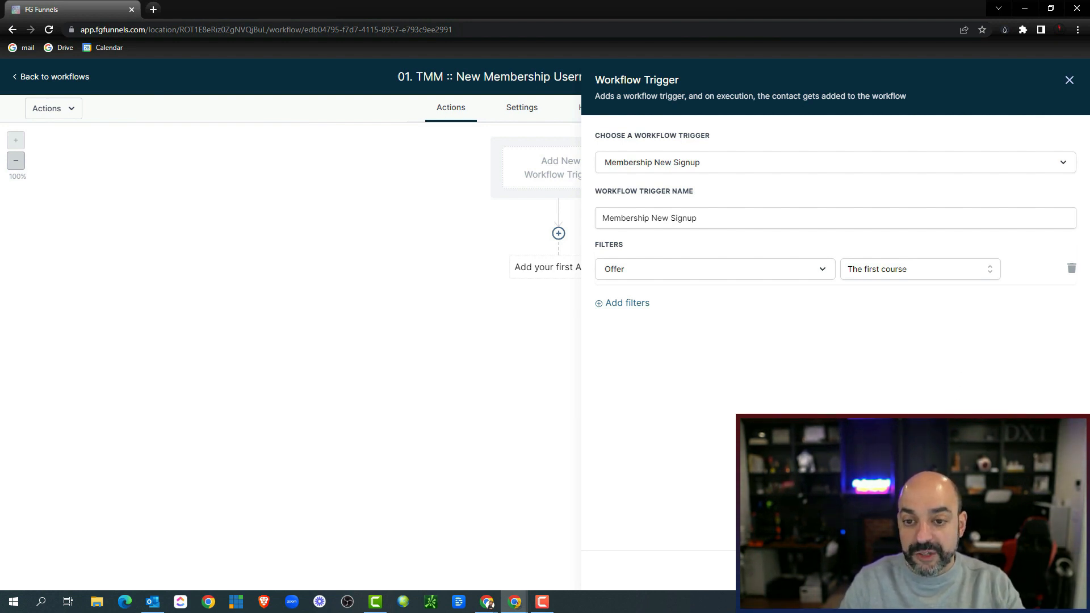
{"action": "left_click", "coordinate": [1040, 569]}
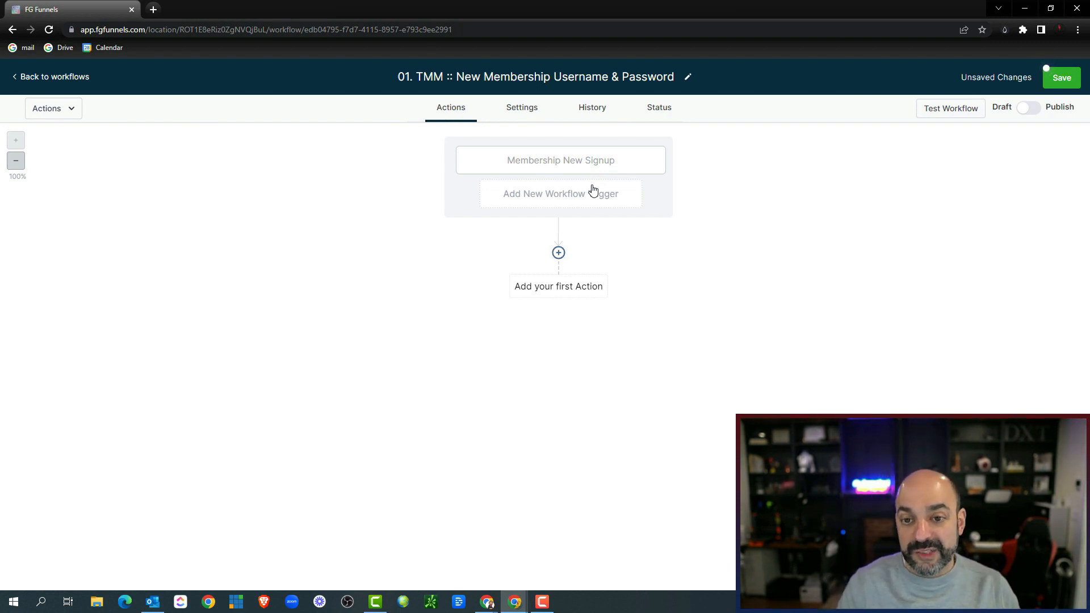
Step: Add a second Membership New Signup trigger filtered to the offer "The Membership Method" and save it
{"action": "left_click", "coordinate": [553, 194]}
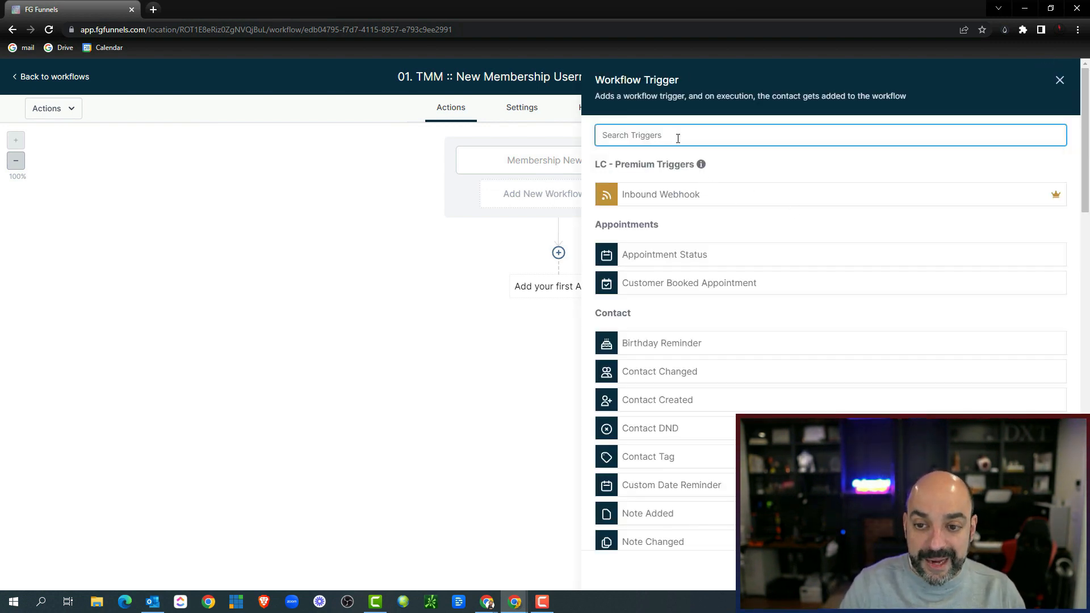
{"action": "type", "text": "membersh"}
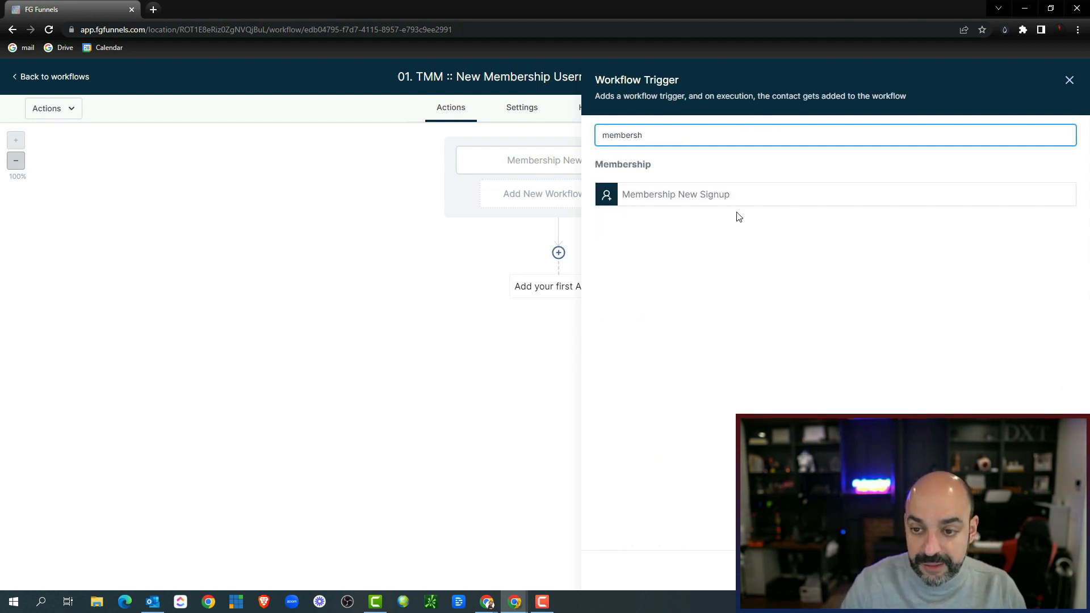
{"action": "left_click", "coordinate": [732, 194]}
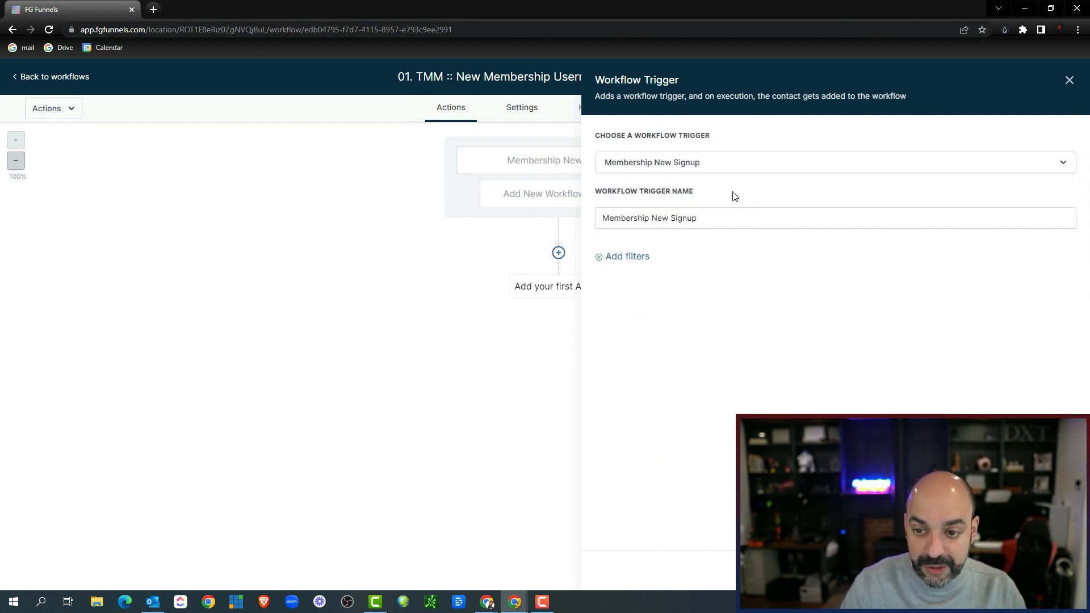
{"action": "left_click", "coordinate": [634, 253]}
{"action": "left_click", "coordinate": [726, 270]}
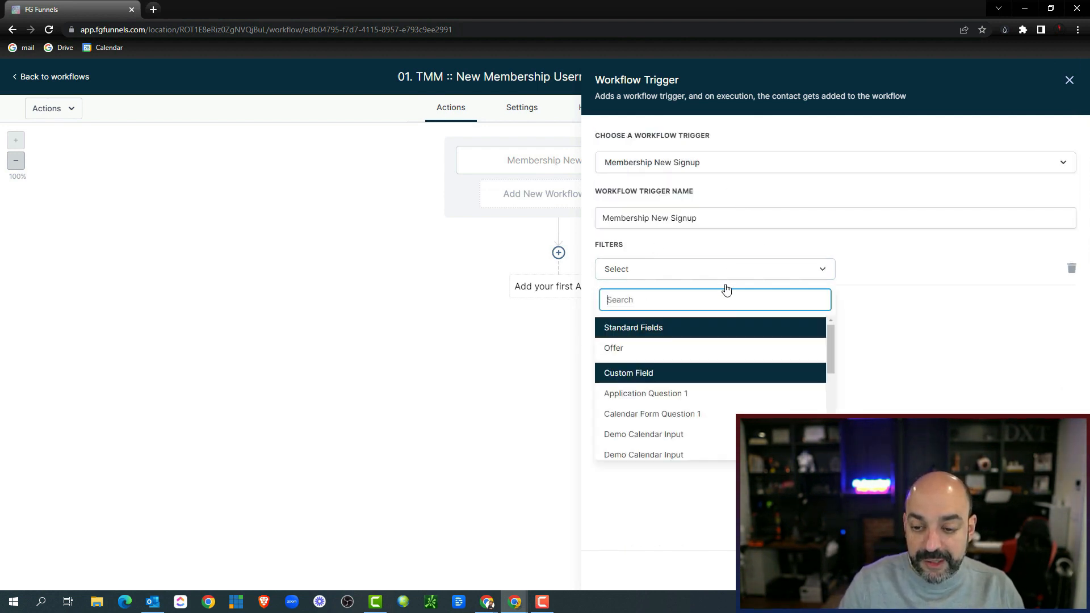
{"action": "left_click", "coordinate": [725, 349]}
{"action": "left_click", "coordinate": [934, 275]}
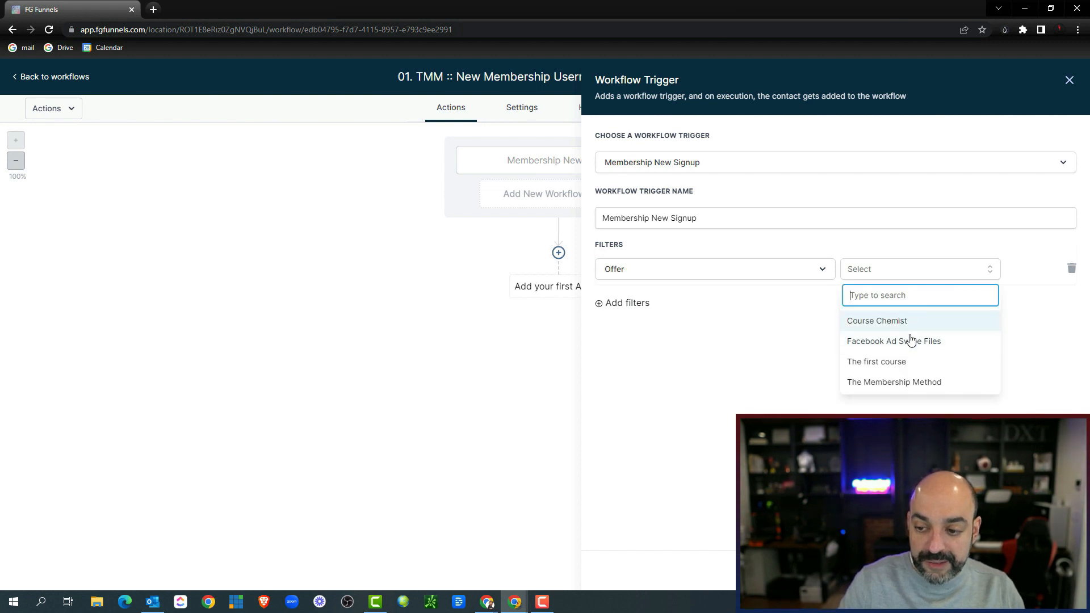
{"action": "left_click", "coordinate": [925, 384]}
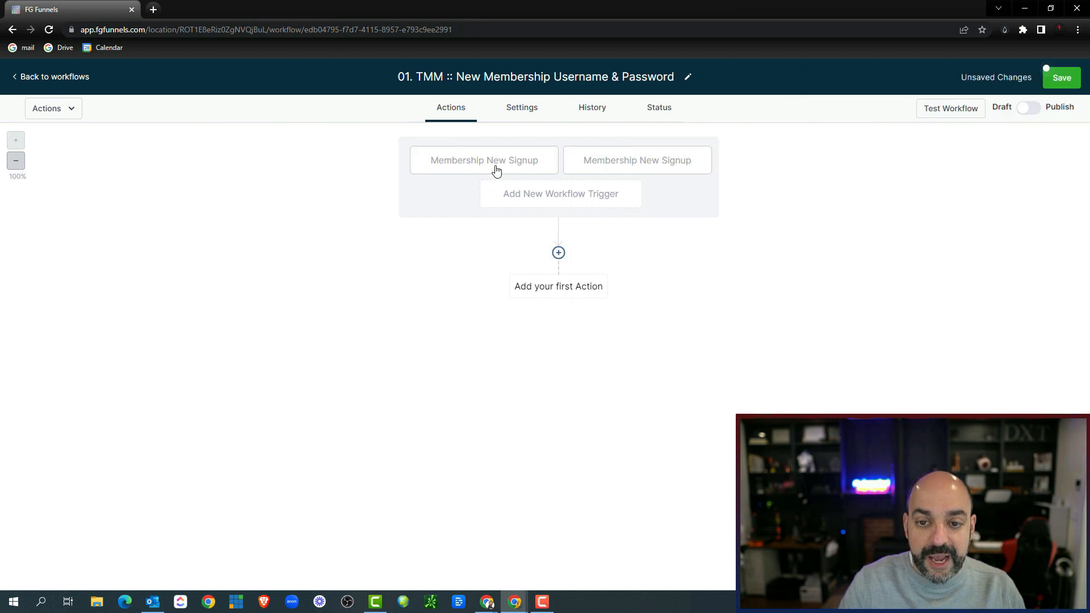
Step: Rename the trigger for "The first course" offer as "Membership New Signup - The First" and save it
{"action": "left_click", "coordinate": [548, 166]}
{"action": "left_click", "coordinate": [744, 164]}
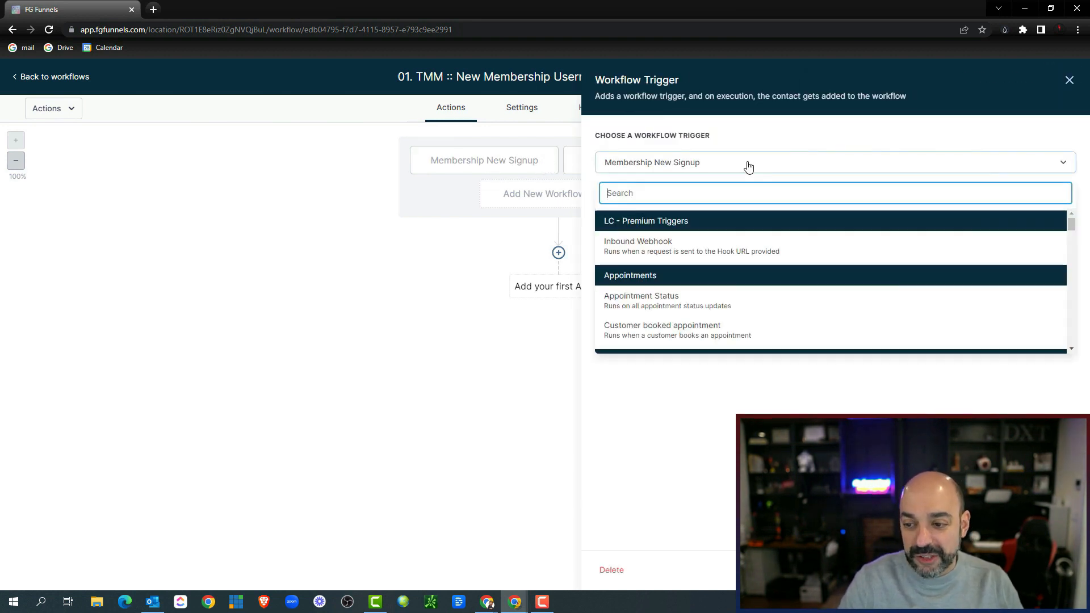
{"action": "left_click", "coordinate": [744, 141]}
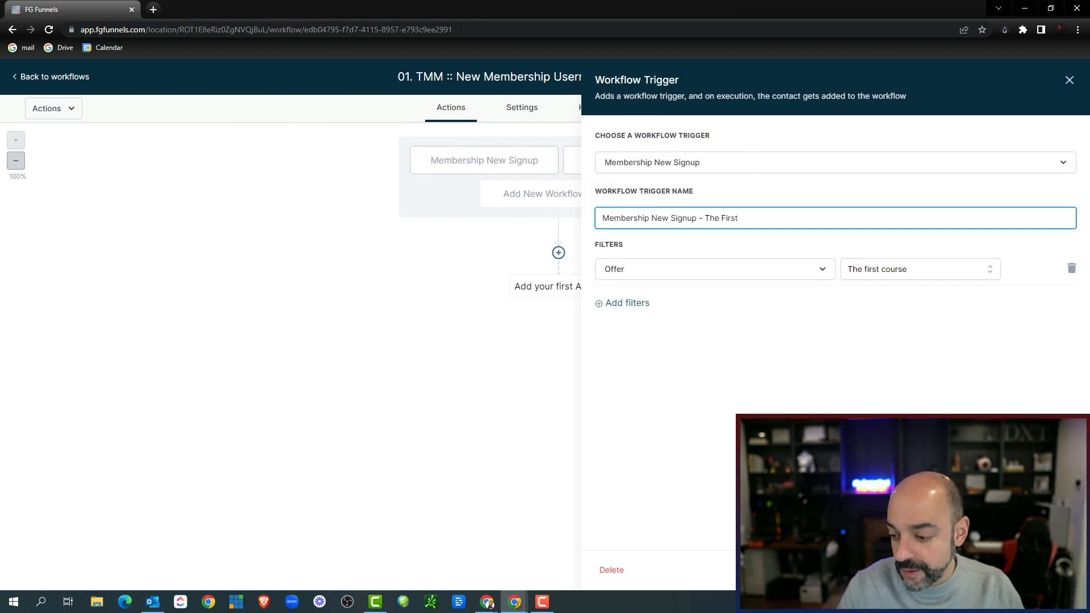
{"action": "left_click", "coordinate": [1042, 569]}
Step: Rename the trigger for "The Membership Method" offer as "Membership New Signup - TMM" and save it
{"action": "left_click", "coordinate": [718, 170]}
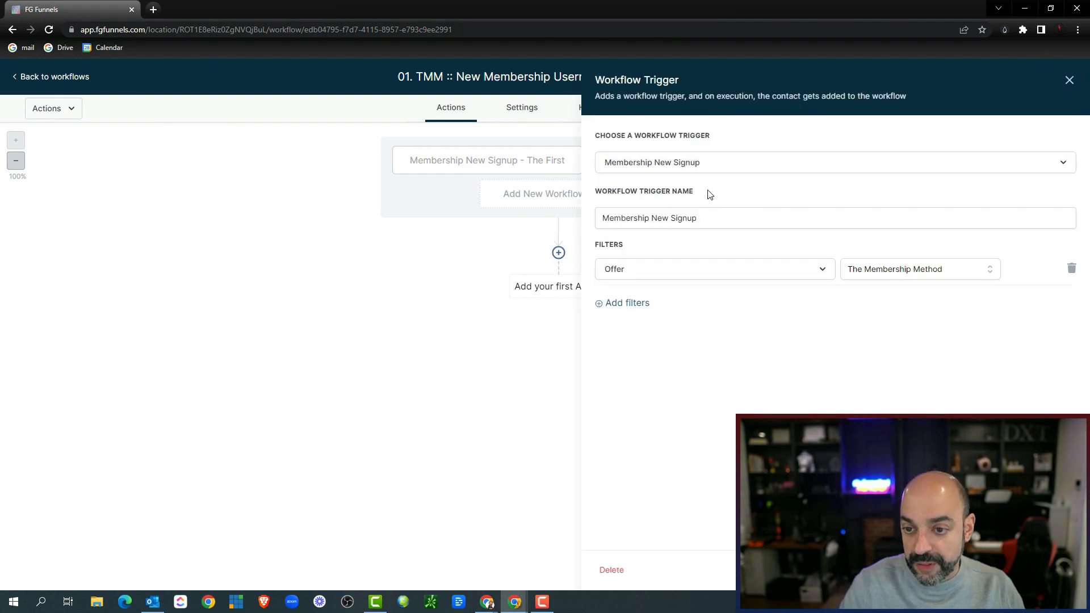
{"action": "left_click", "coordinate": [707, 217]}
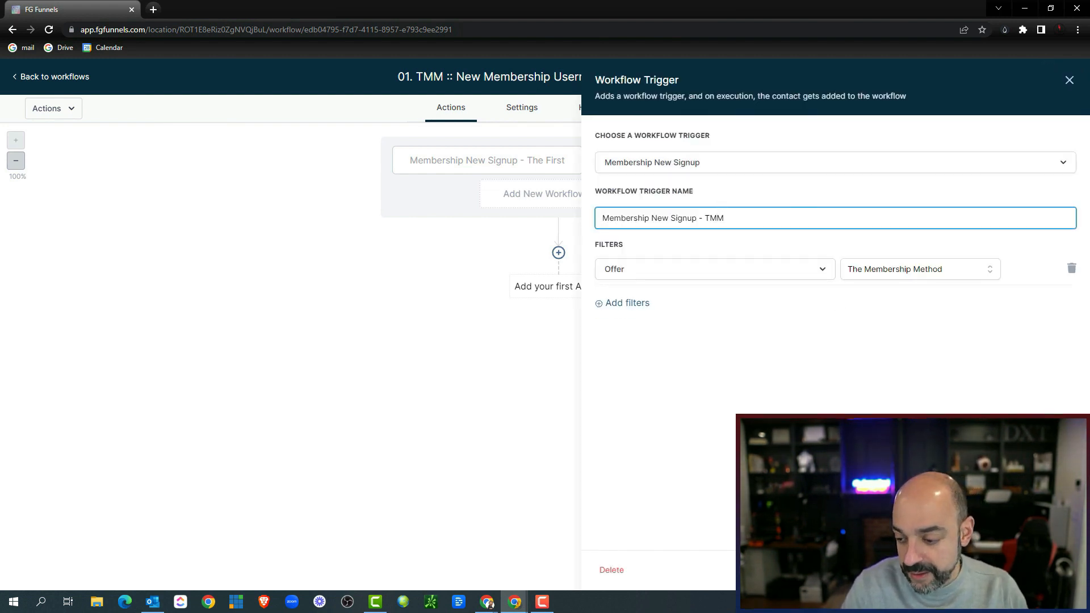
{"action": "left_click", "coordinate": [383, 190]}
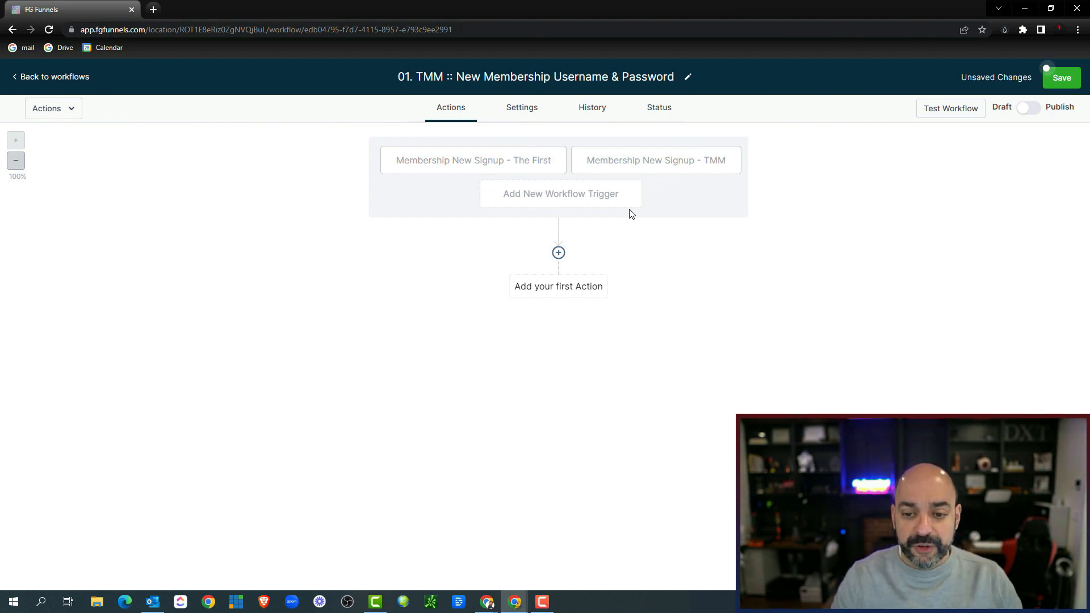
Step: Add an Add Contact Tag action that applies a new tag "New Membership temp tag" and save it
{"action": "left_click", "coordinate": [559, 254]}
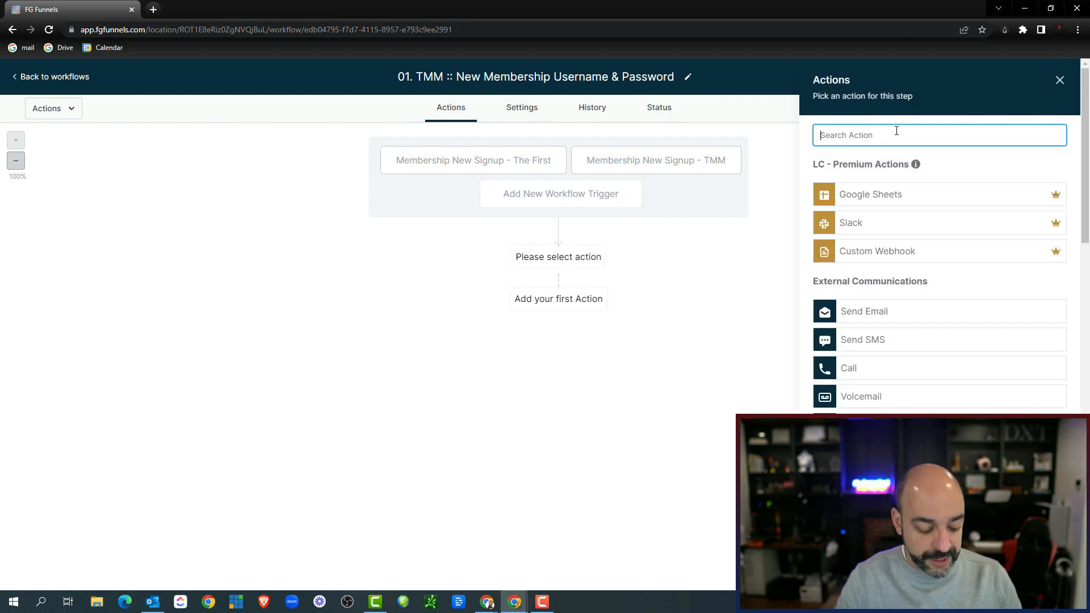
{"action": "type", "text": "add"}
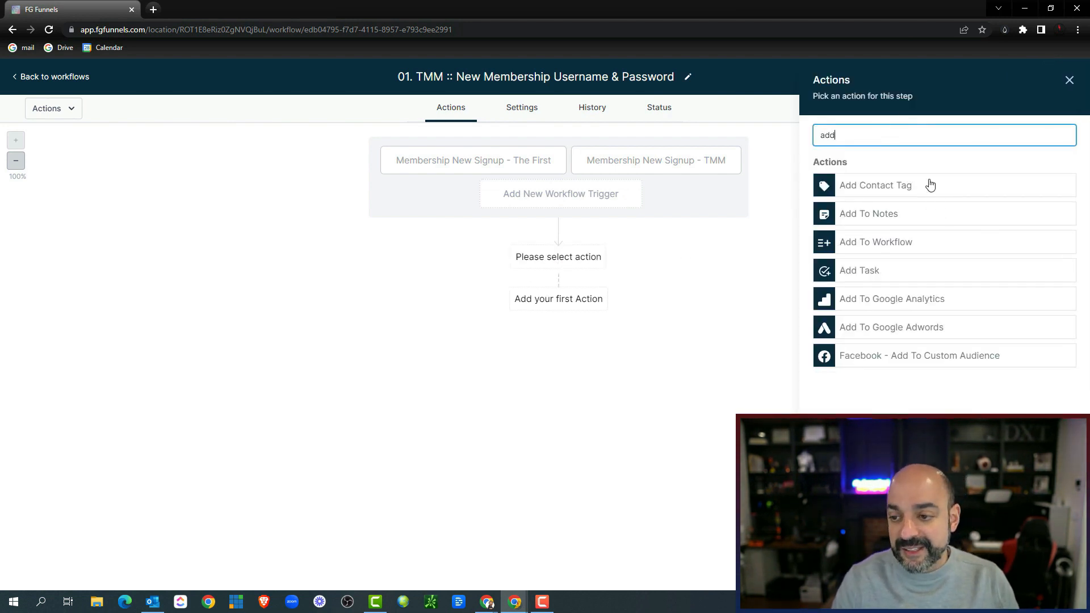
{"action": "left_click", "coordinate": [931, 185]}
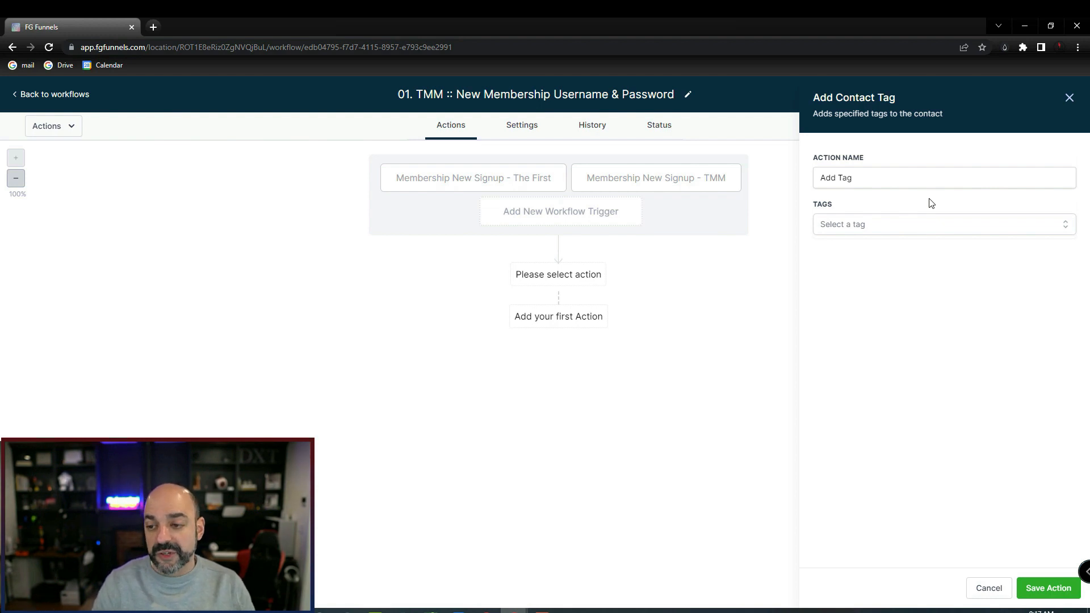
{"action": "left_click", "coordinate": [958, 229]}
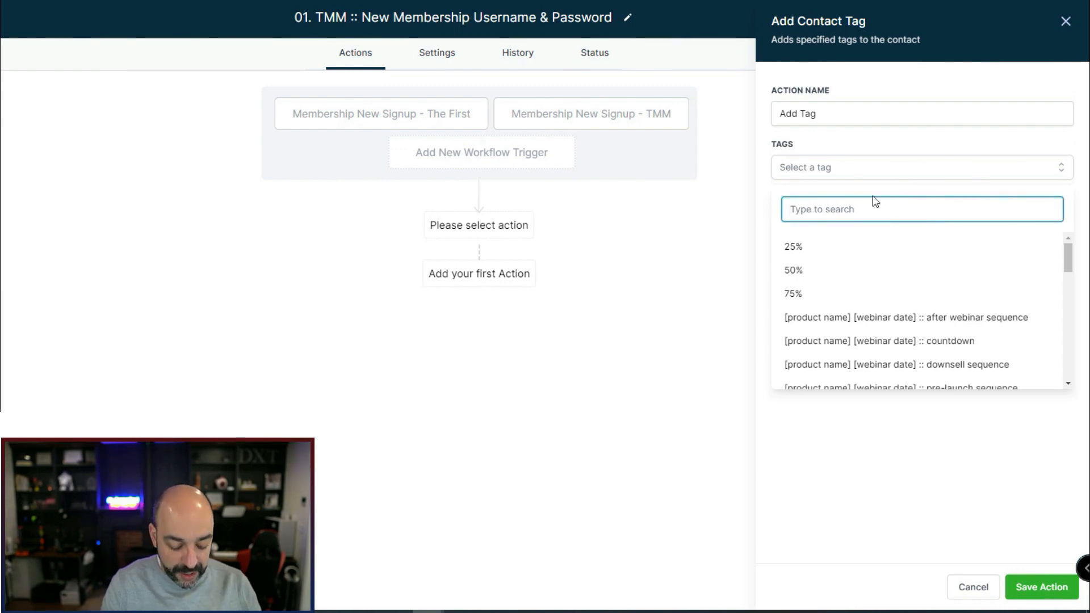
{"action": "type", "text": "New M"}
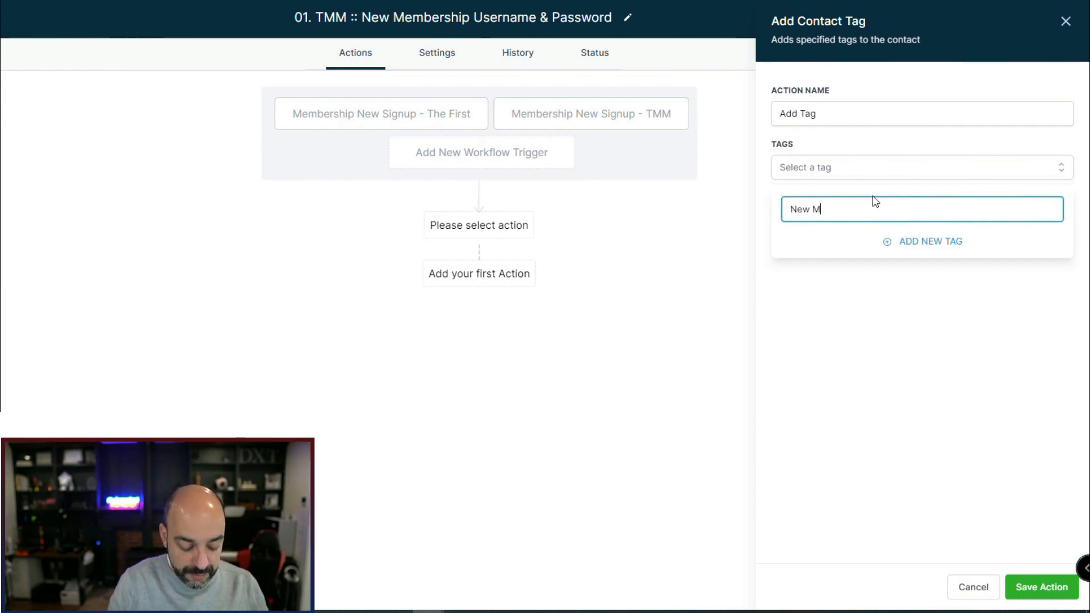
{"action": "type", "text": "embership temp tag"}
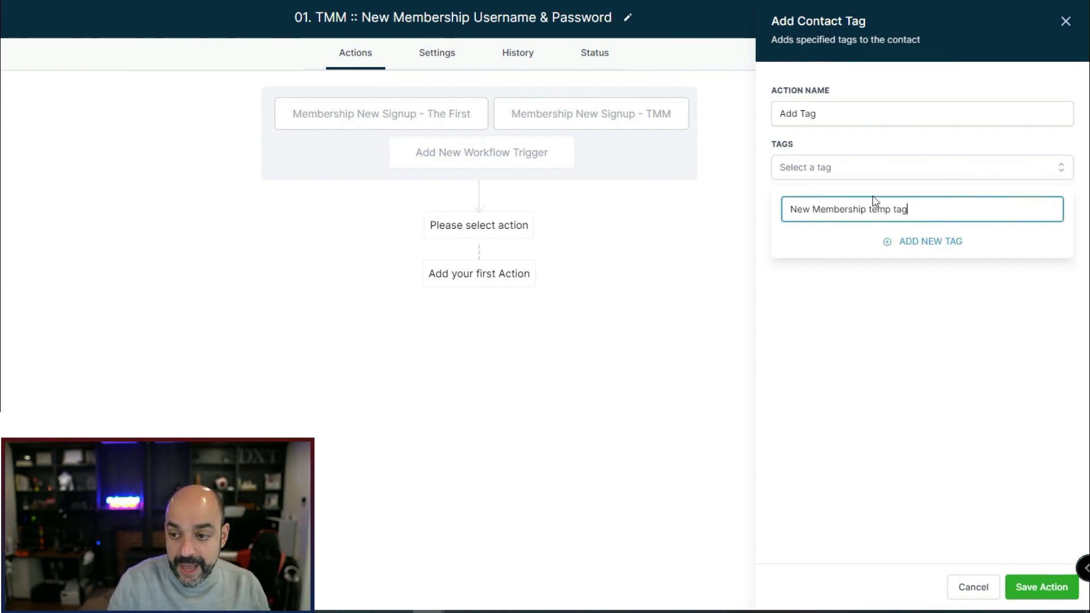
{"action": "left_click", "coordinate": [928, 241]}
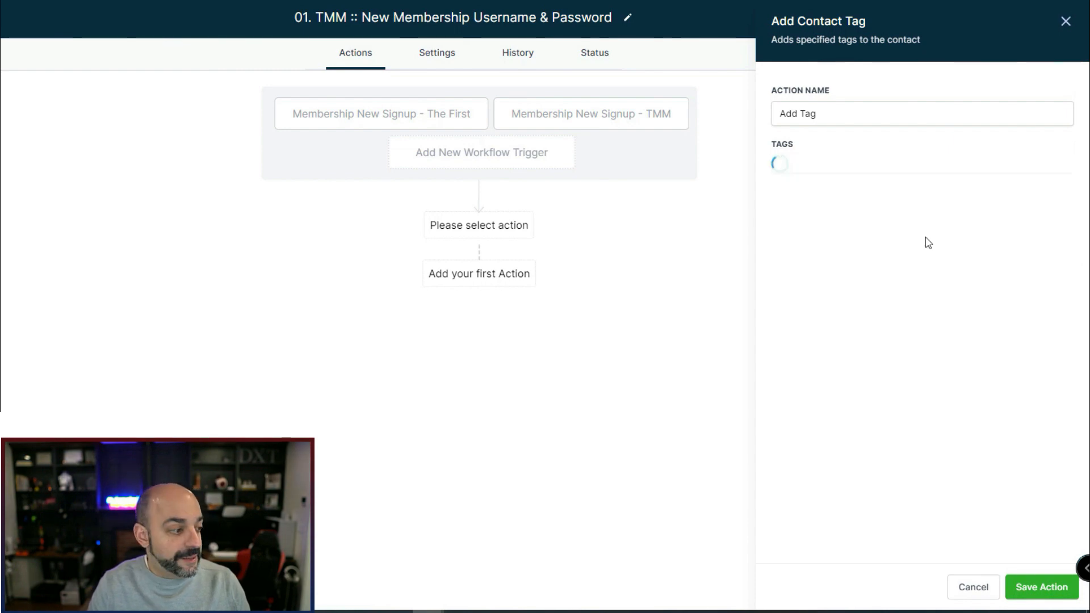
{"action": "left_click", "coordinate": [1025, 590]}
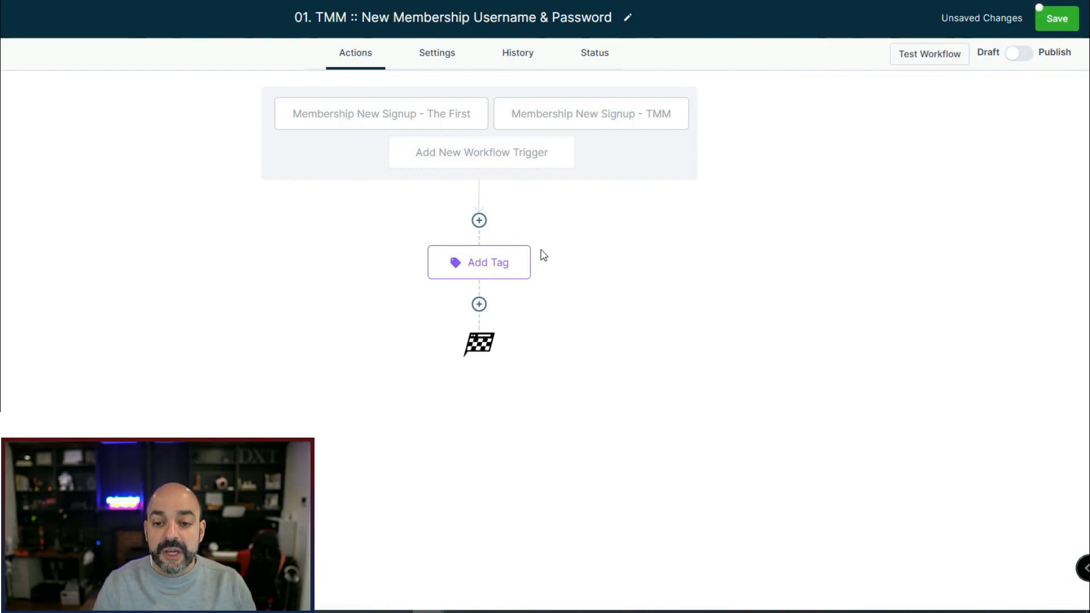
Step: Add a Wait action after the tag action with a time delay of 3 minutes
{"action": "left_click", "coordinate": [479, 304]}
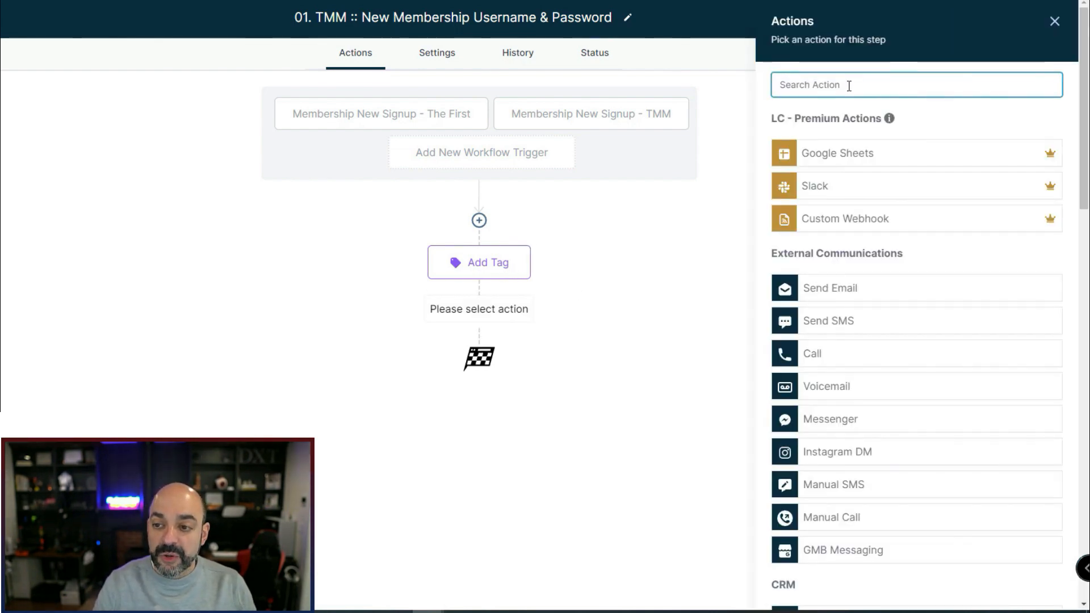
{"action": "type", "text": "wait 3 "}
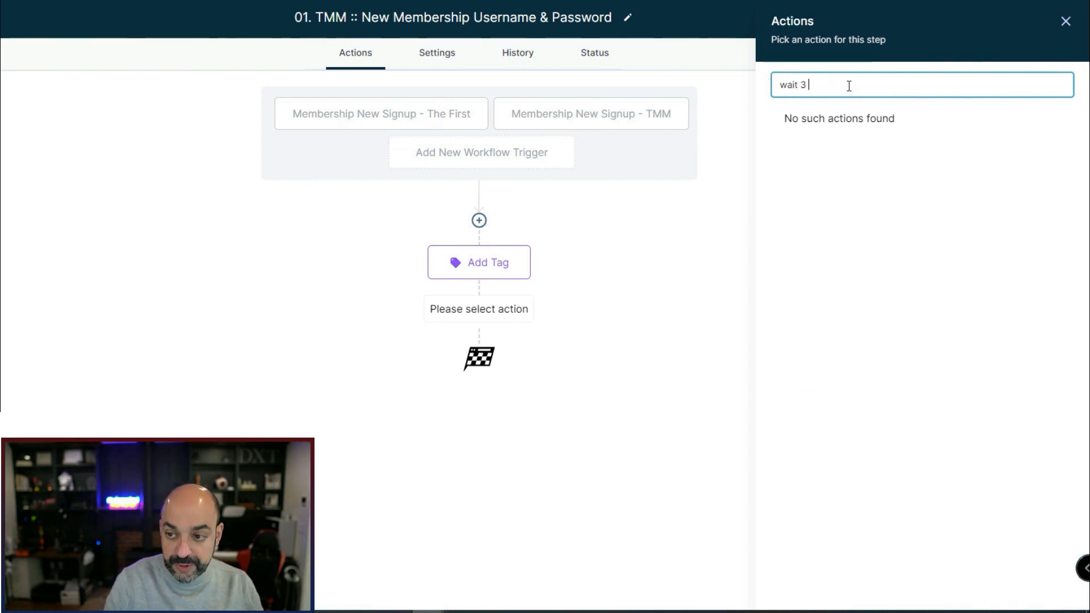
{"action": "type", "text": "m"}
{"action": "key", "text": "BackSpace"}
{"action": "key", "text": "BackSpace"}
{"action": "key", "text": "BackSpace"}
{"action": "key", "text": "BackSpace"}
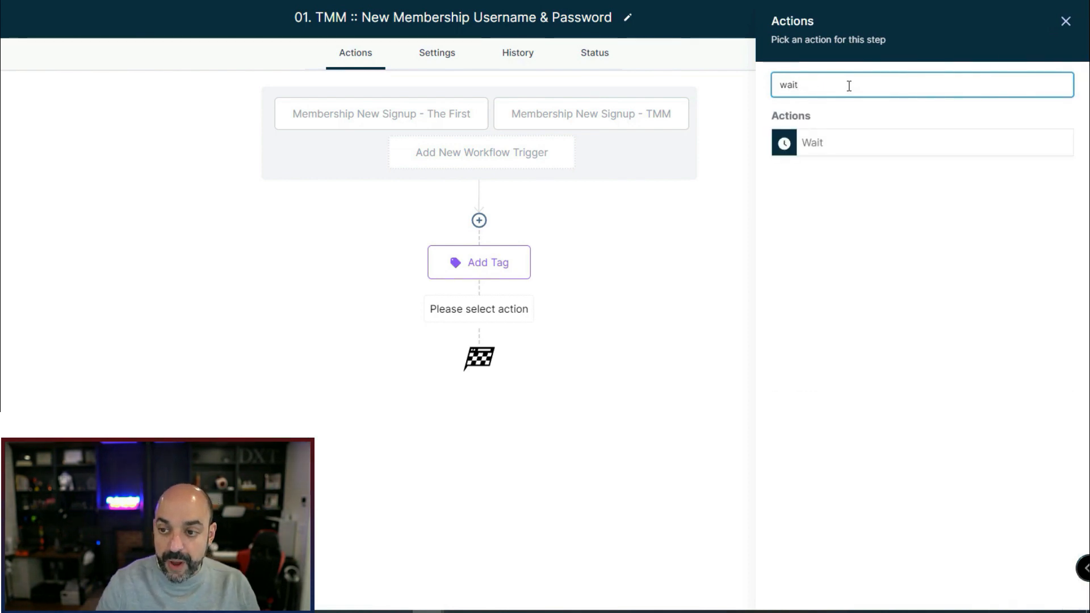
{"action": "left_click", "coordinate": [846, 151]}
{"action": "double_click", "coordinate": [530, 227]}
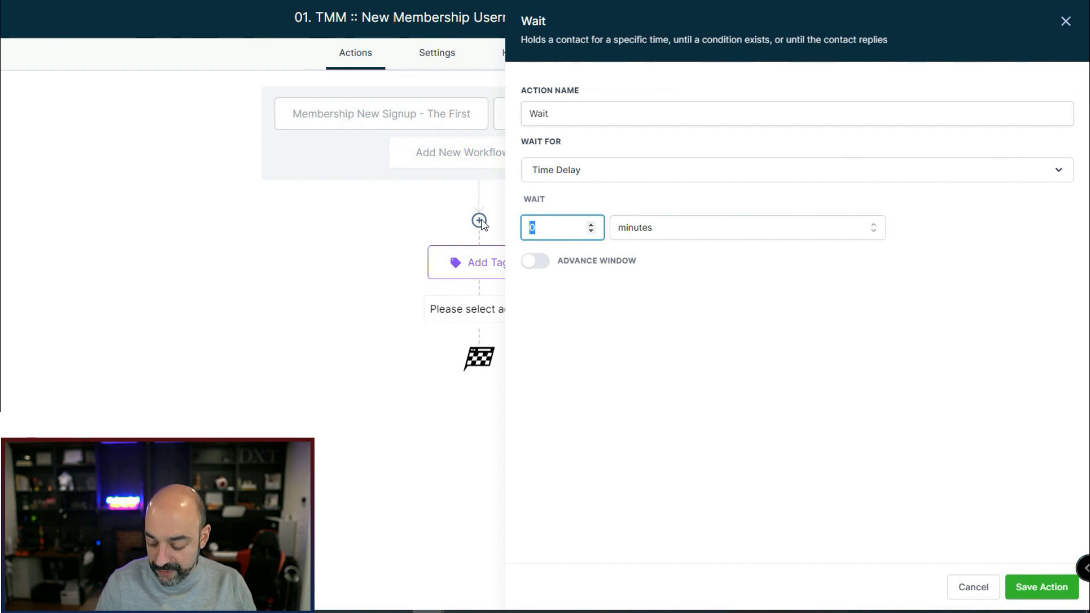
{"action": "type", "text": "3"}
Step: Name the wait action "Wait 3 Minutes" and save it
{"action": "left_click", "coordinate": [559, 107]}
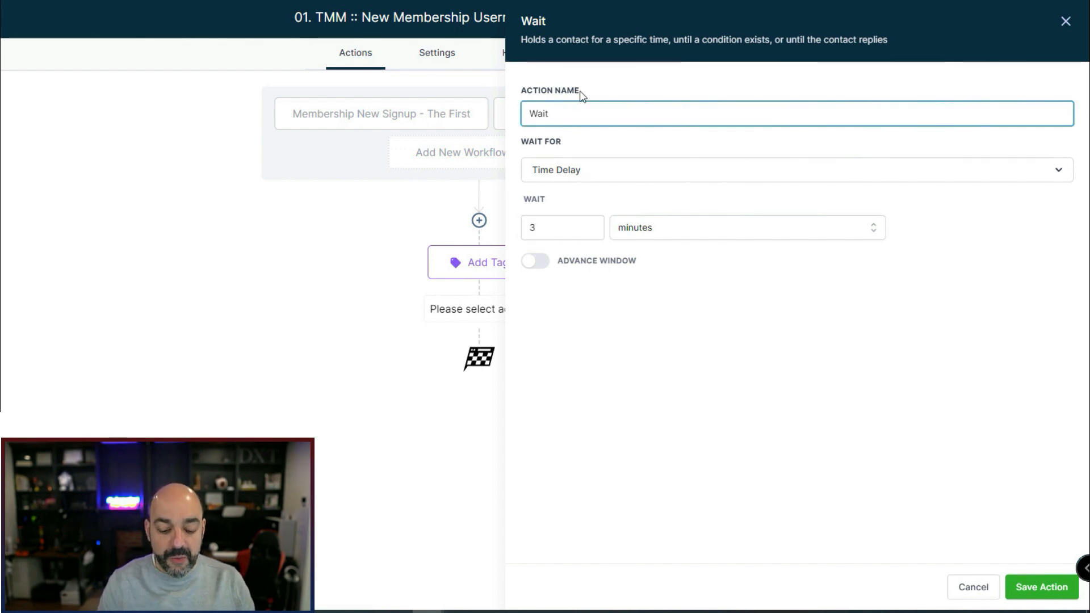
{"action": "type", "text": "3 mi"}
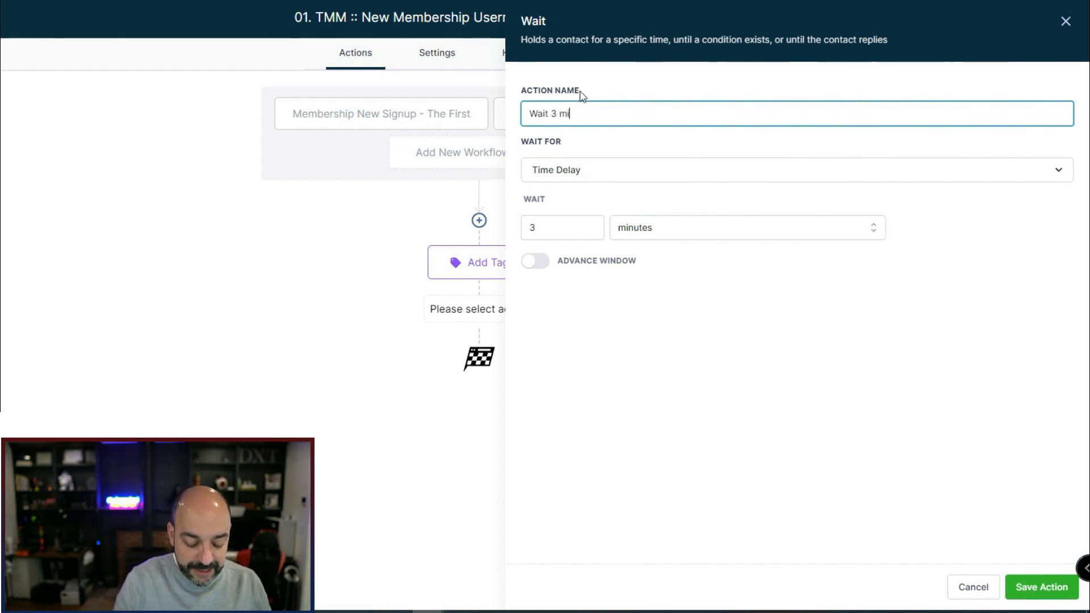
{"action": "type", "text": "nutes"}
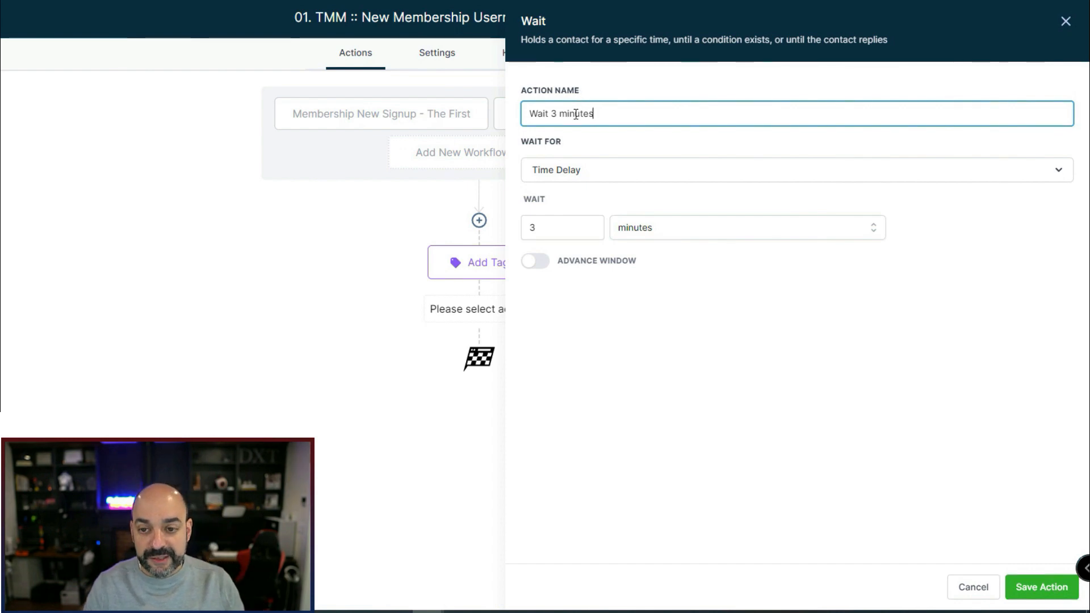
{"action": "left_click", "coordinate": [567, 114]}
{"action": "key", "text": "BackSpace"}
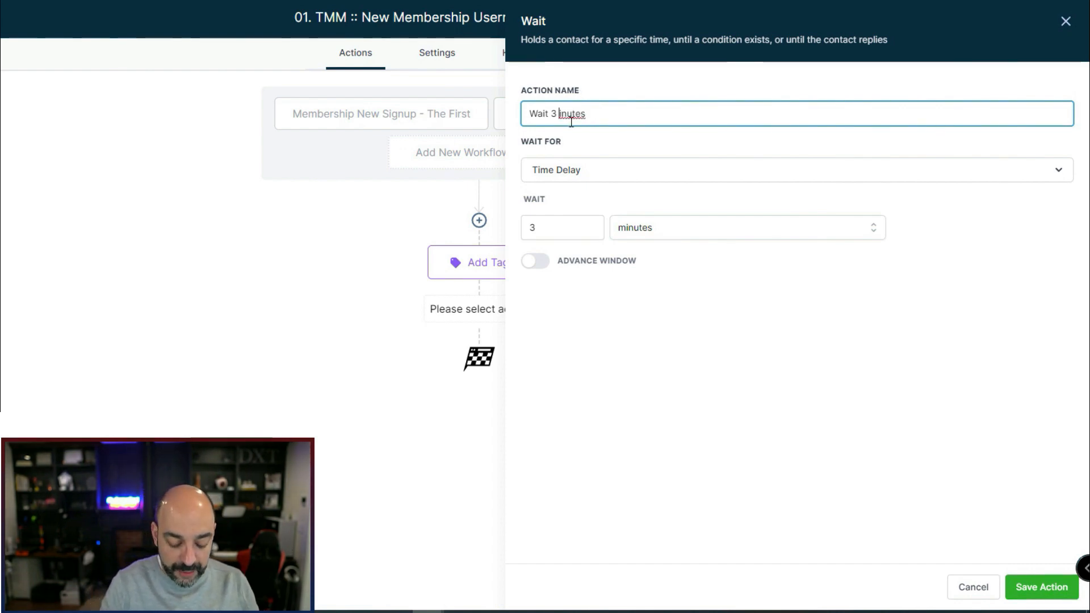
{"action": "type", "text": "M"}
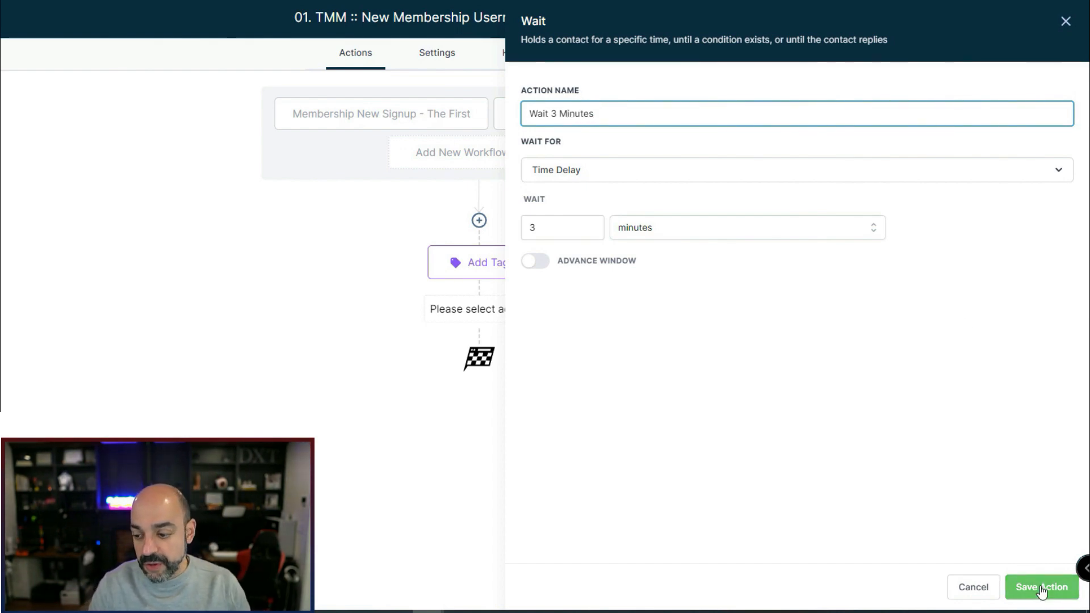
{"action": "left_click", "coordinate": [1055, 587]}
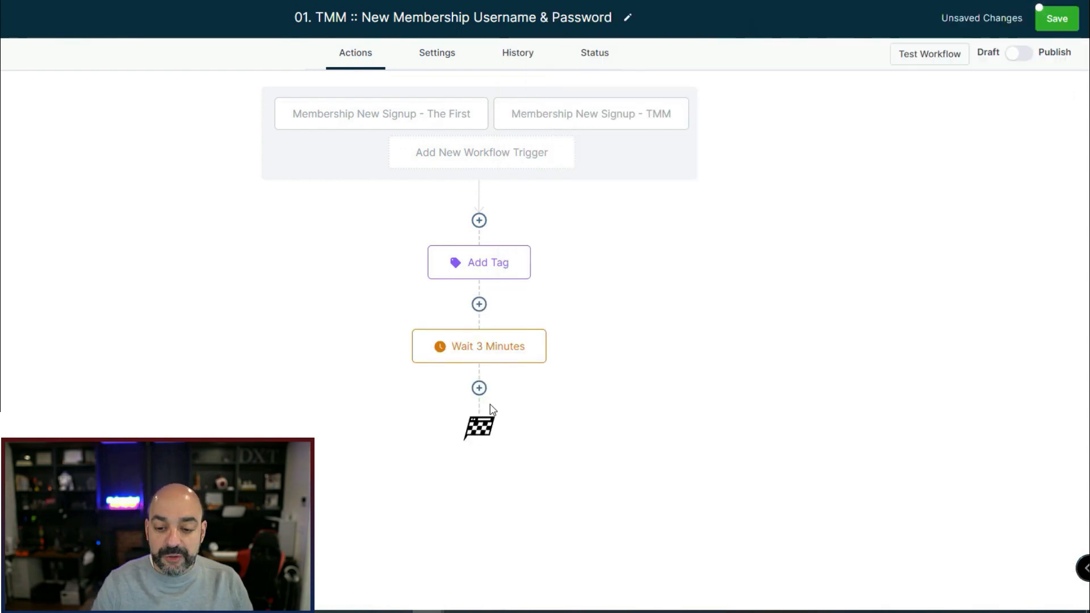
Step: Add a Send Email action after the wait, paste the prepared login-details text into its message and review it
{"action": "left_click", "coordinate": [479, 387]}
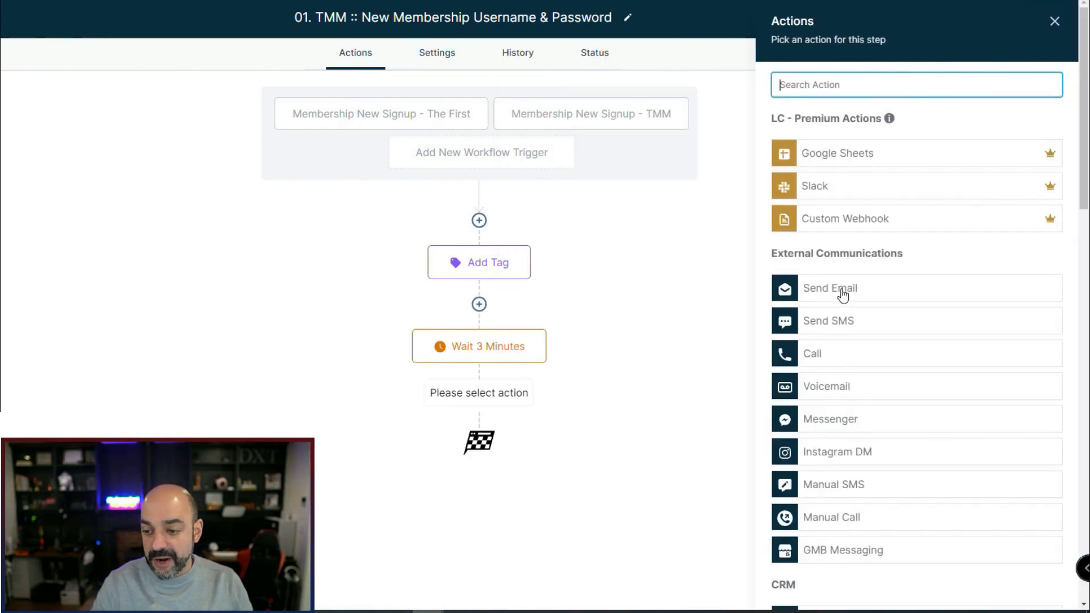
{"action": "left_click", "coordinate": [818, 293]}
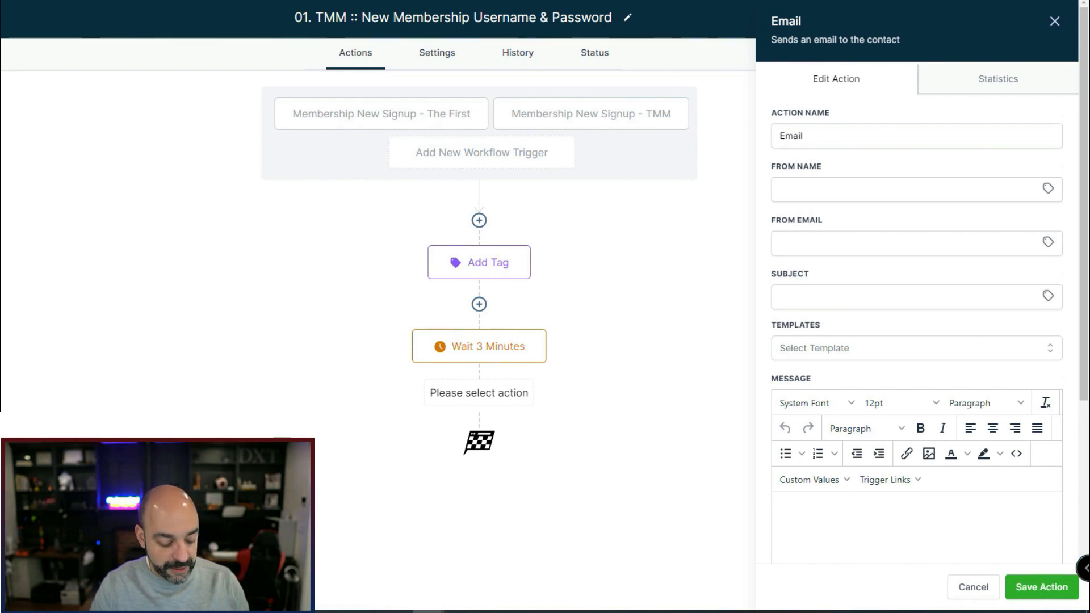
{"action": "scroll", "coordinate": [818, 340], "scroll_direction": "down", "scroll_amount": 3}
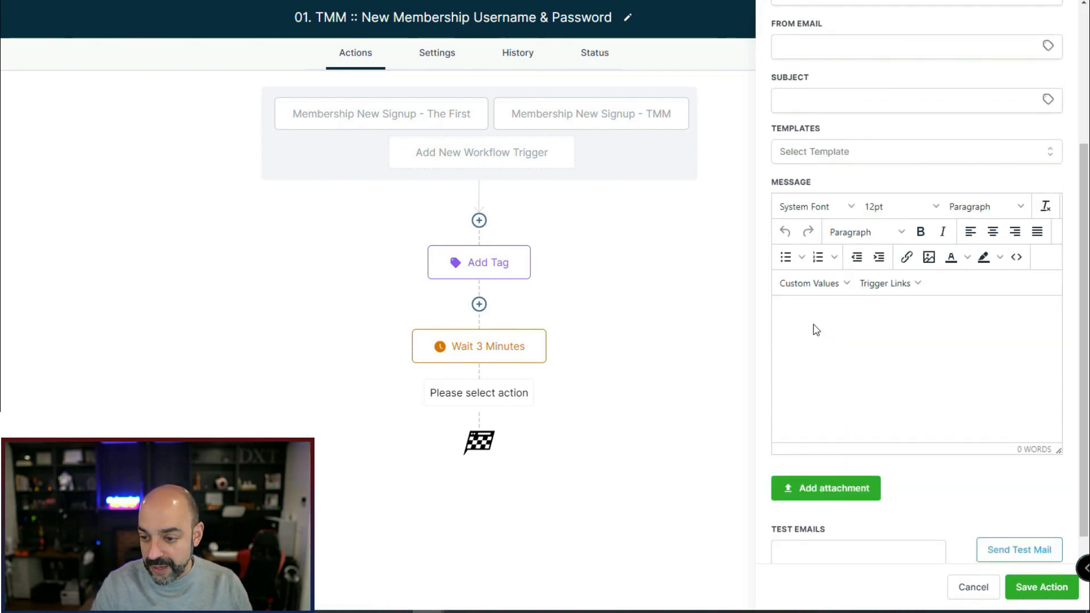
{"action": "left_click", "coordinate": [843, 329]}
{"action": "key", "text": "ctrl+v"}
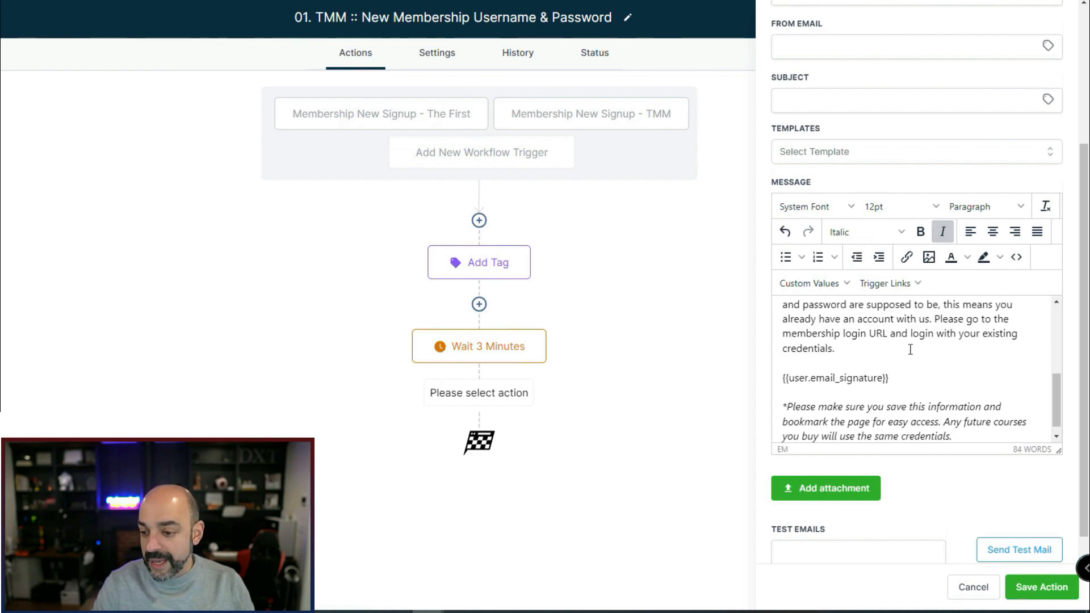
{"action": "scroll", "coordinate": [910, 346], "scroll_direction": "up", "scroll_amount": 5}
{"action": "scroll", "coordinate": [942, 363], "scroll_direction": "up", "scroll_amount": 3}
{"action": "scroll", "coordinate": [942, 394], "scroll_direction": "down", "scroll_amount": 5}
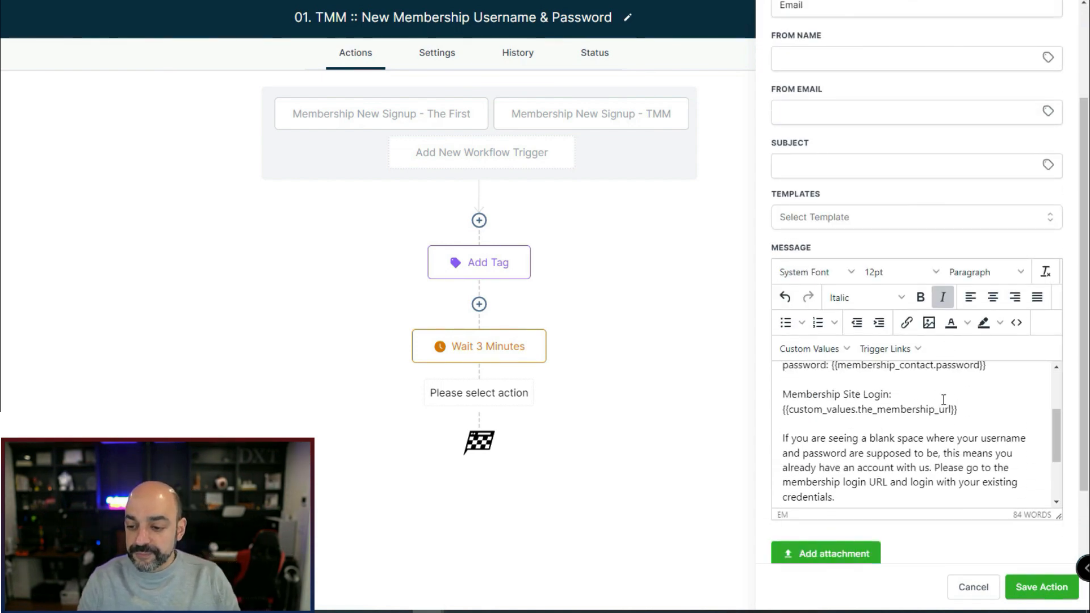
{"action": "scroll", "coordinate": [908, 395], "scroll_direction": "up", "scroll_amount": 3}
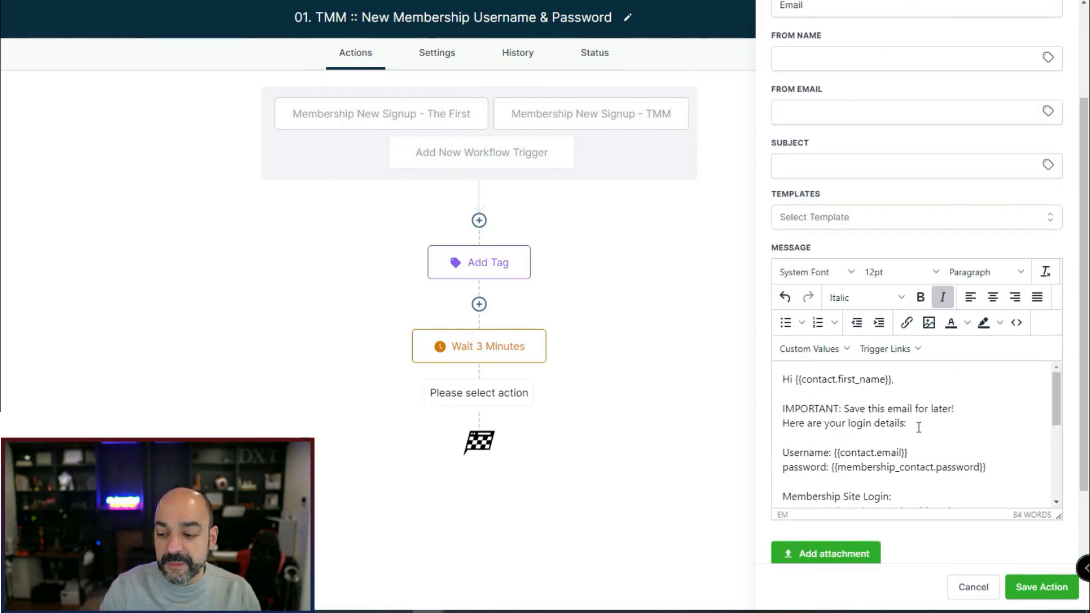
Step: Examine which Contact custom values are available for the username placeholder in the email message
{"action": "scroll", "coordinate": [879, 426], "scroll_direction": "down", "scroll_amount": 1}
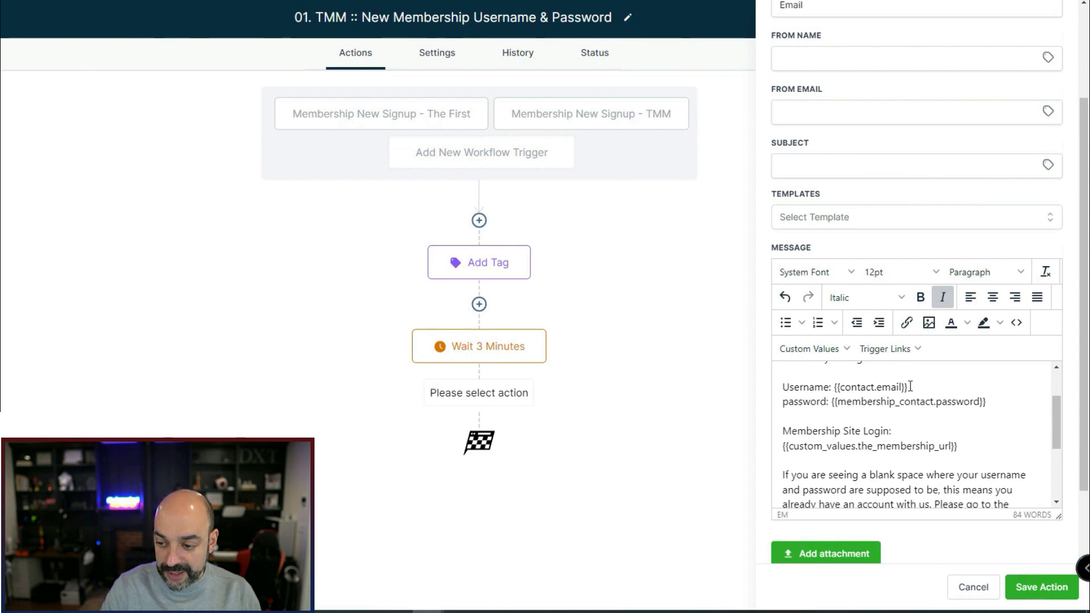
{"action": "left_click_drag", "start_coordinate": [907, 387], "coordinate": [836, 389]}
{"action": "left_click", "coordinate": [797, 348]}
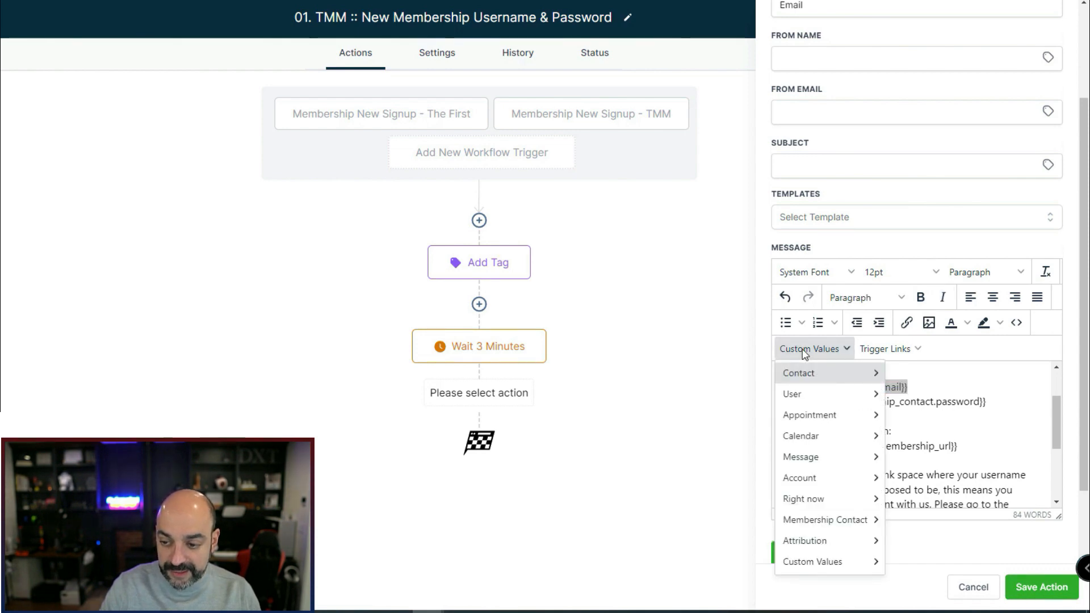
{"action": "mouse_move", "coordinate": [796, 372]}
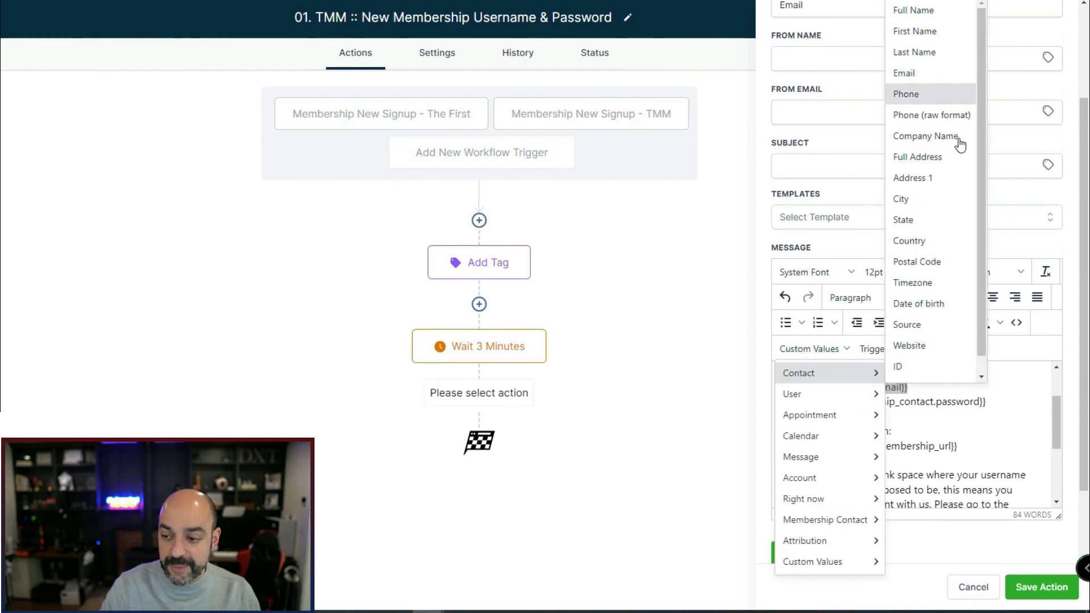
{"action": "left_click", "coordinate": [1026, 385]}
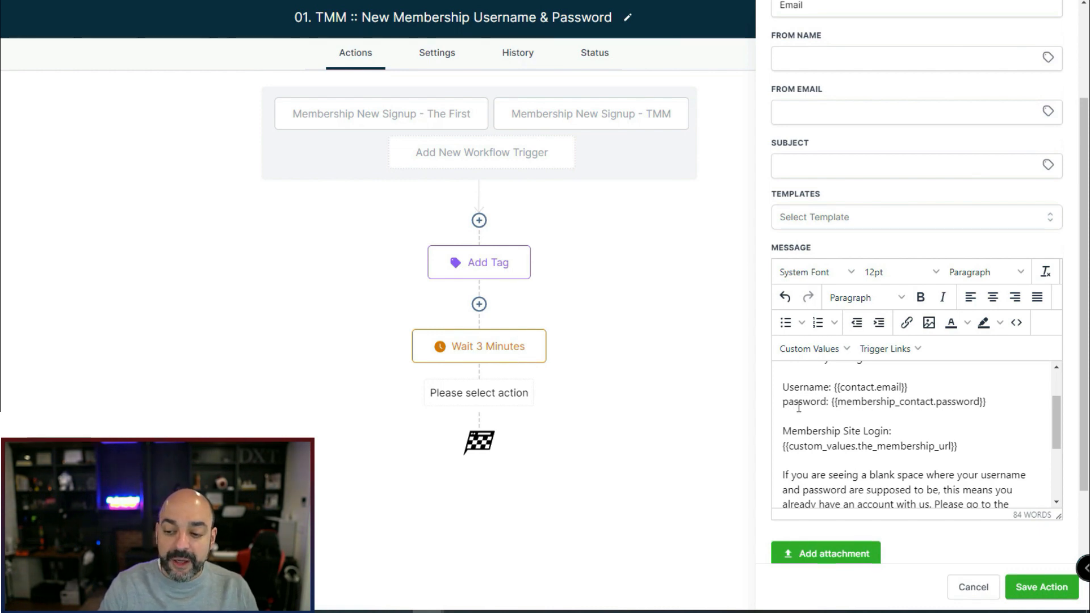
Step: Replace the password placeholder in the email message with the Membership Contact Password custom value
{"action": "left_click_drag", "start_coordinate": [984, 402], "coordinate": [835, 403]}
{"action": "left_click", "coordinate": [818, 349]}
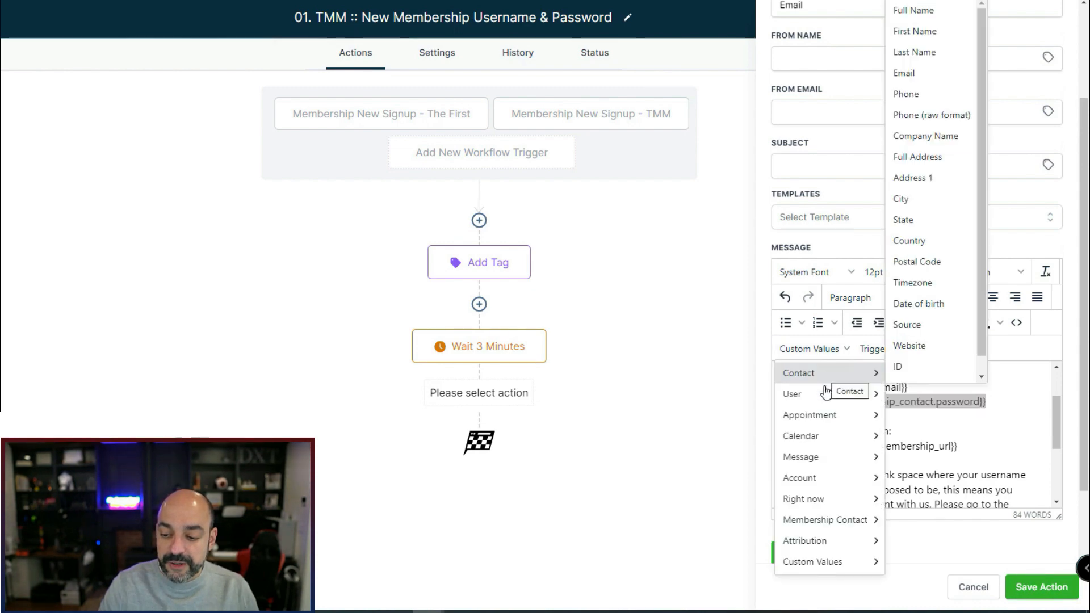
{"action": "mouse_move", "coordinate": [840, 522]}
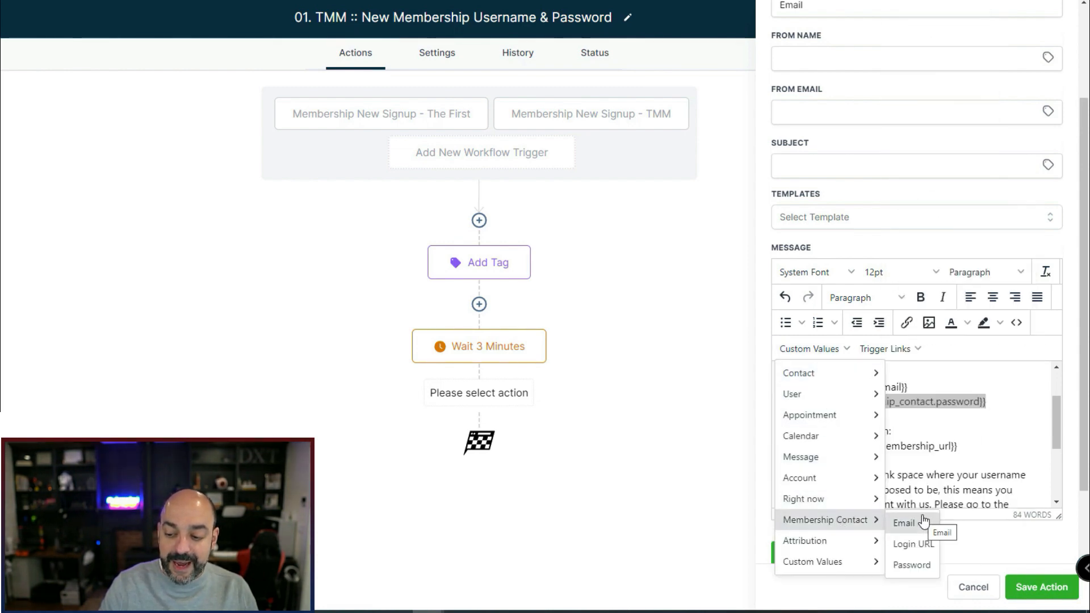
{"action": "left_click", "coordinate": [917, 565]}
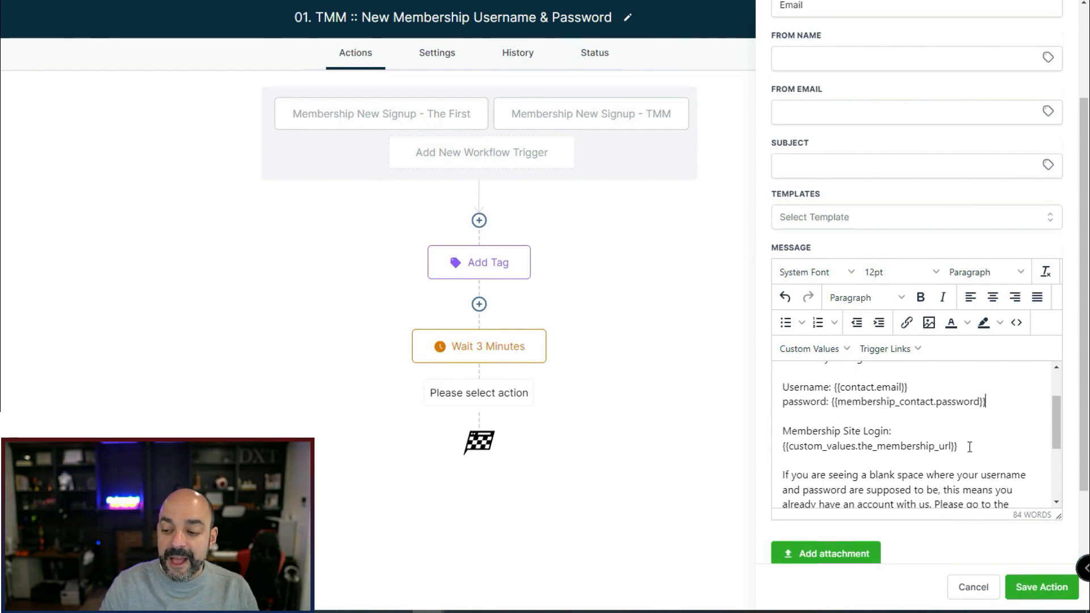
Step: Open the Memberships settings in a duplicate of the workflow's browser tab and ignore the phone configuration notice
{"action": "left_click_drag", "start_coordinate": [969, 447], "coordinate": [778, 450]}
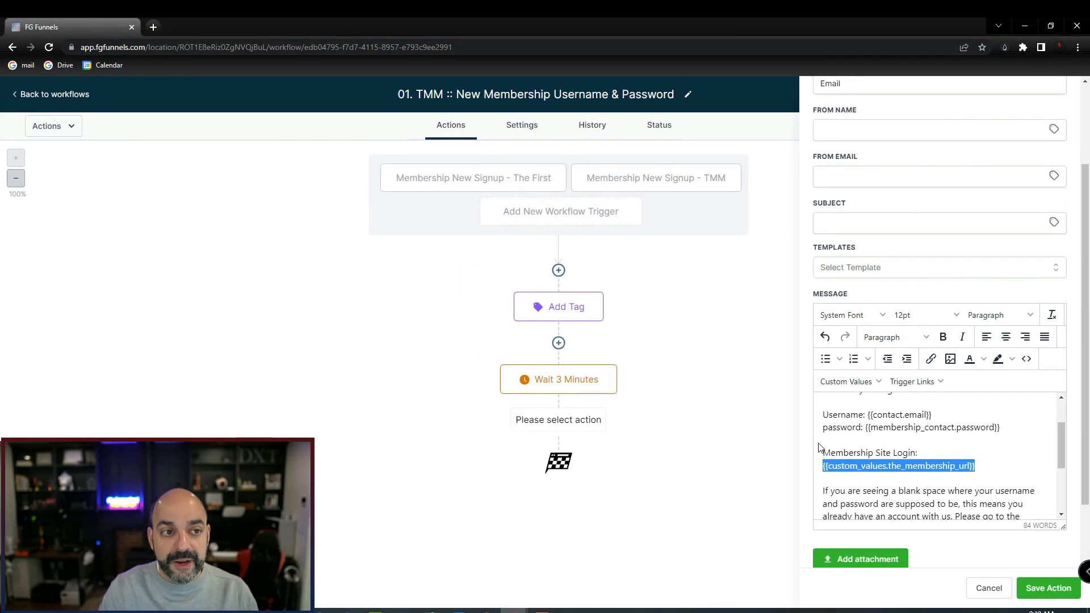
{"action": "right_click", "coordinate": [97, 26]}
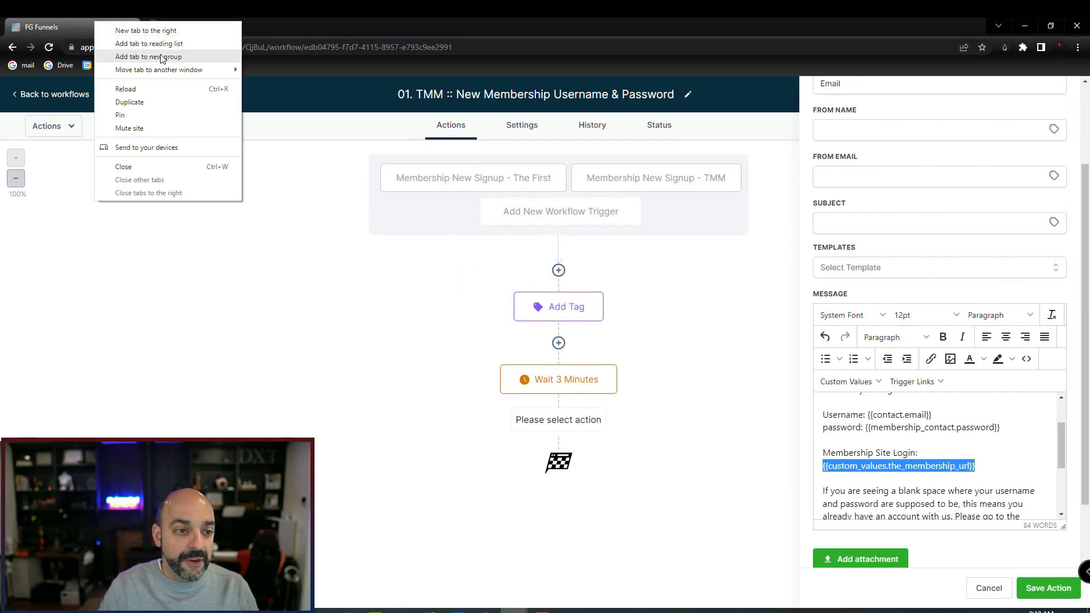
{"action": "left_click", "coordinate": [192, 104]}
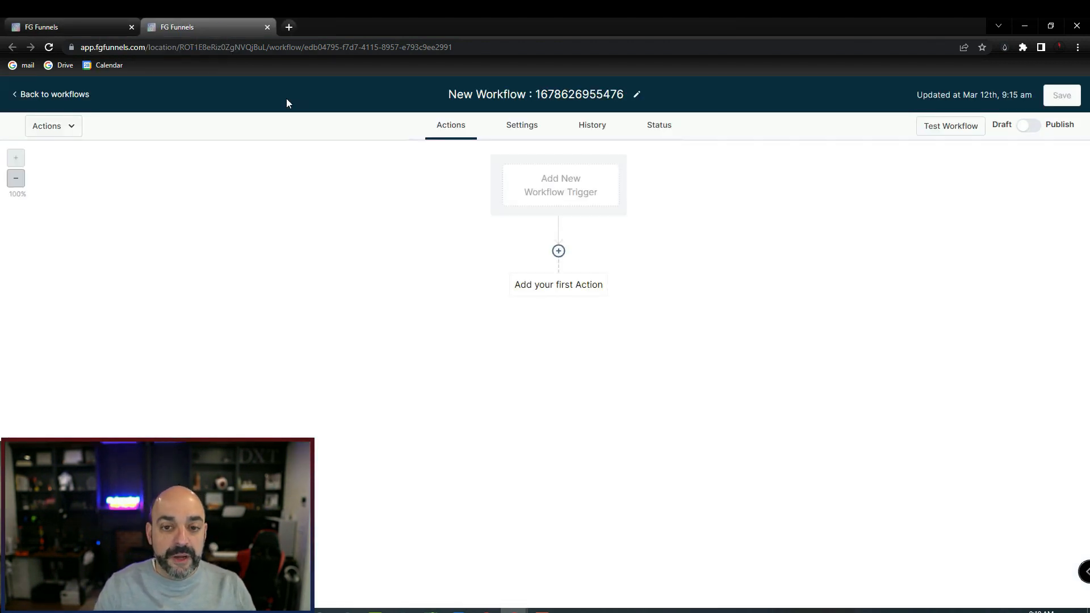
{"action": "left_click", "coordinate": [54, 97]}
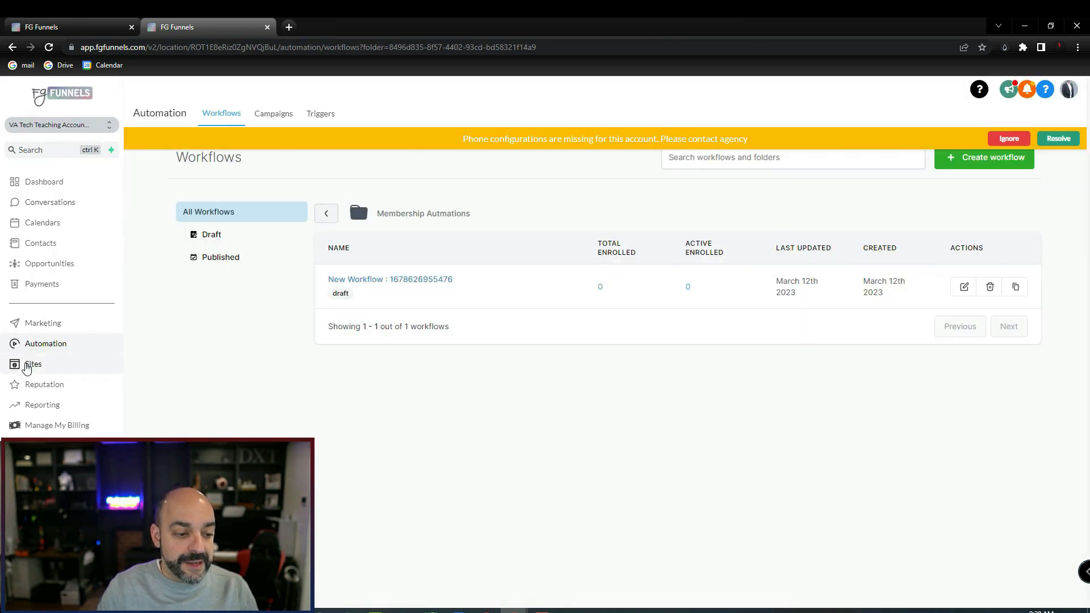
{"action": "left_click", "coordinate": [24, 364]}
{"action": "mouse_move", "coordinate": [335, 126]}
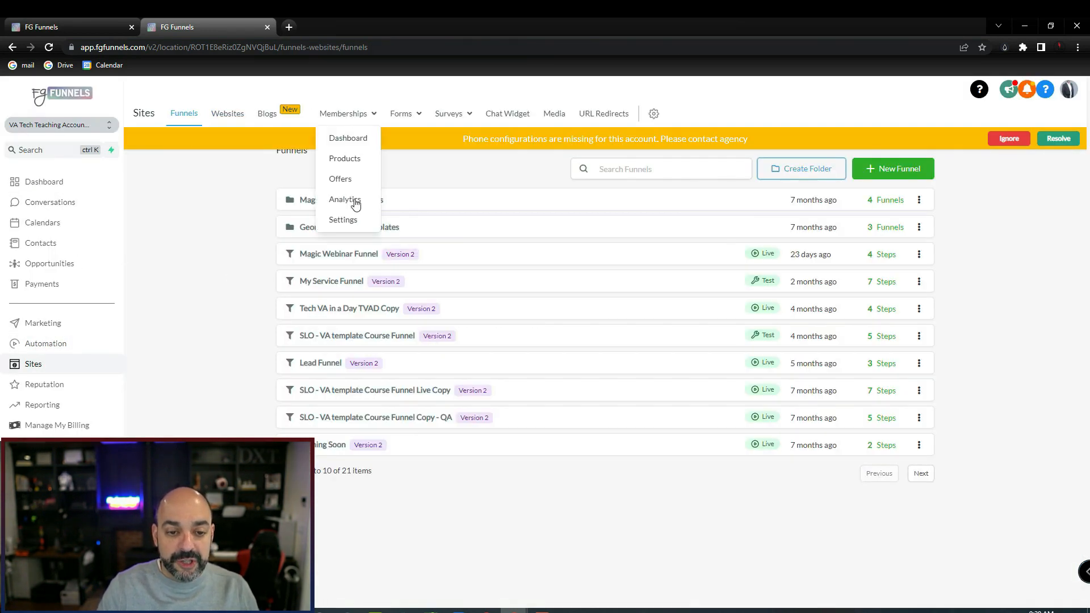
{"action": "left_click", "coordinate": [343, 219]}
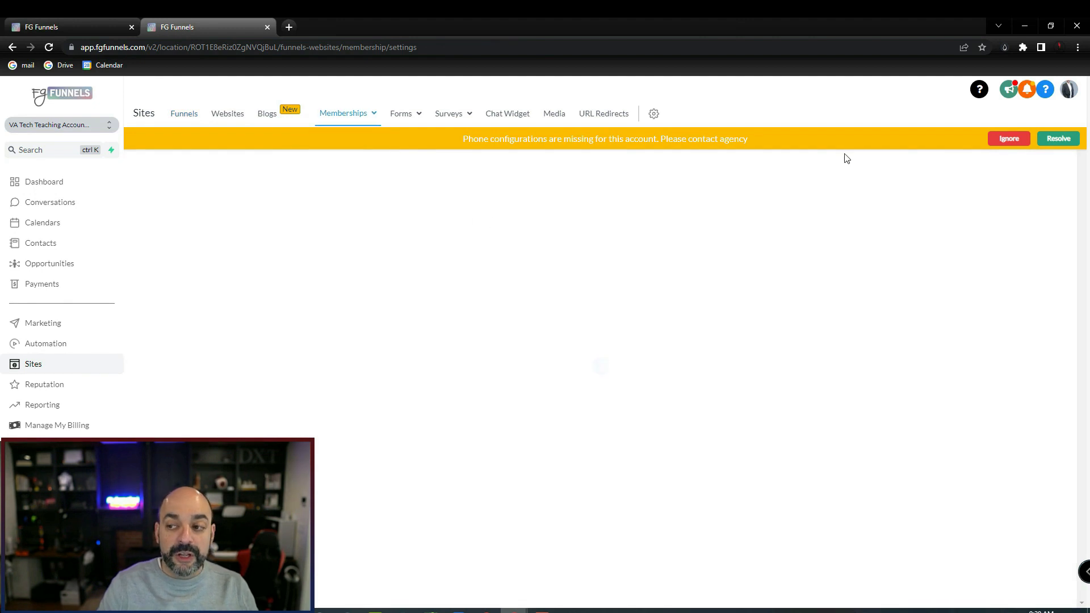
{"action": "left_click", "coordinate": [999, 140]}
Step: Copy the connected membership domain members.rapidactivemedia.com from the Custom Domains settings
{"action": "left_click", "coordinate": [598, 238]}
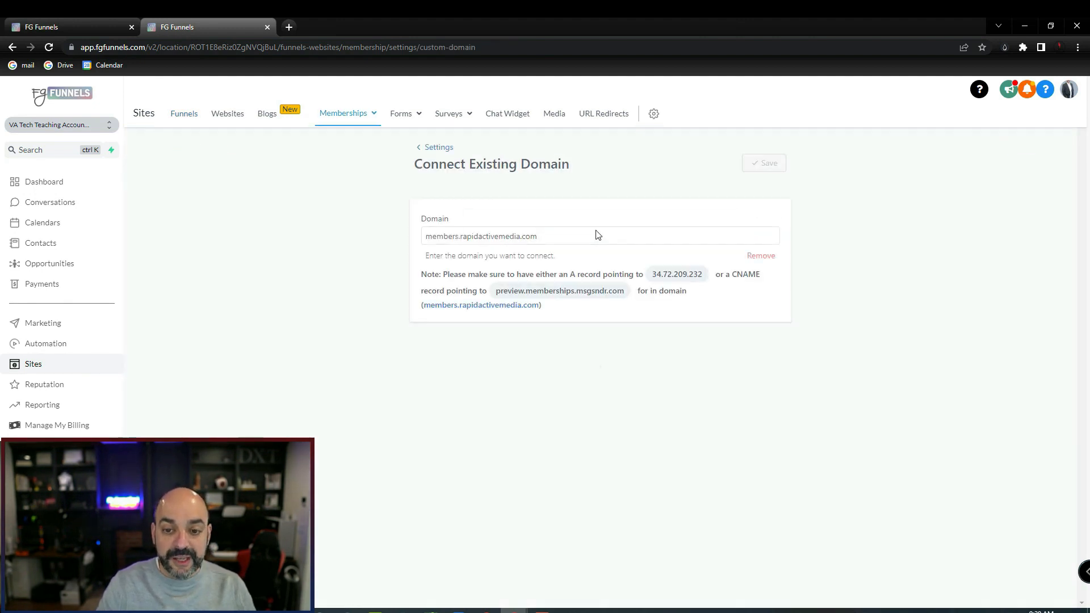
{"action": "left_click", "coordinate": [420, 149]}
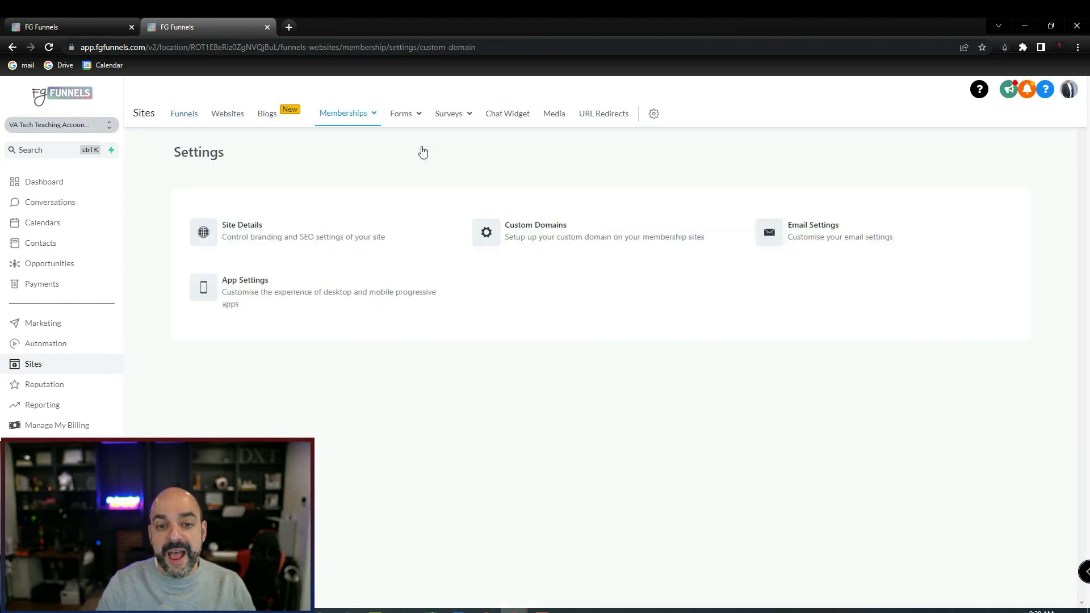
{"action": "left_click", "coordinate": [523, 237]}
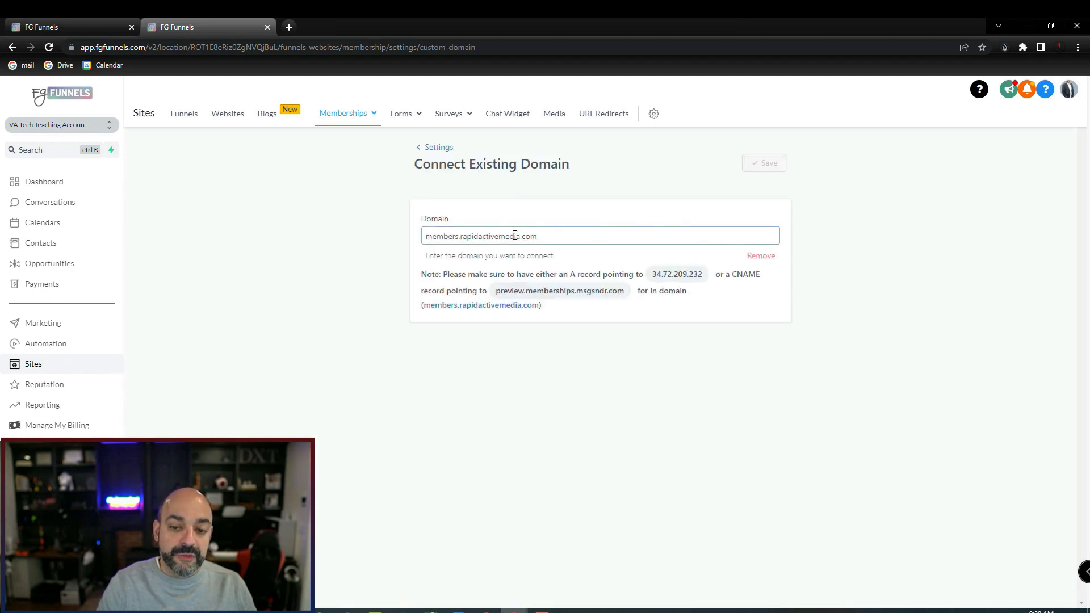
{"action": "left_click_drag", "start_coordinate": [547, 232], "coordinate": [400, 236]}
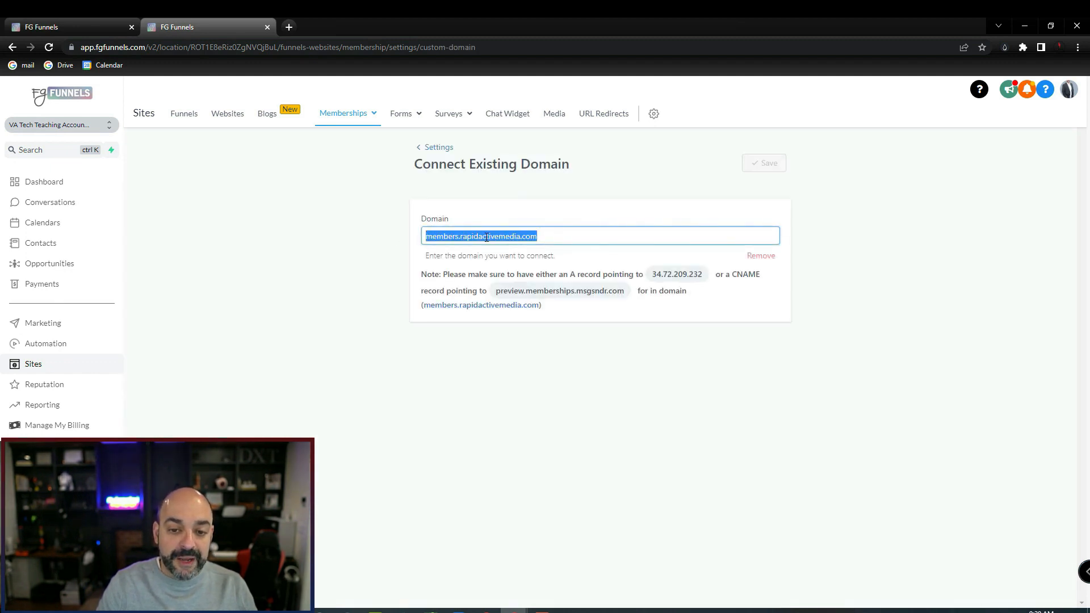
{"action": "right_click", "coordinate": [487, 237]}
{"action": "left_click", "coordinate": [513, 276]}
{"action": "left_click", "coordinate": [97, 27]}
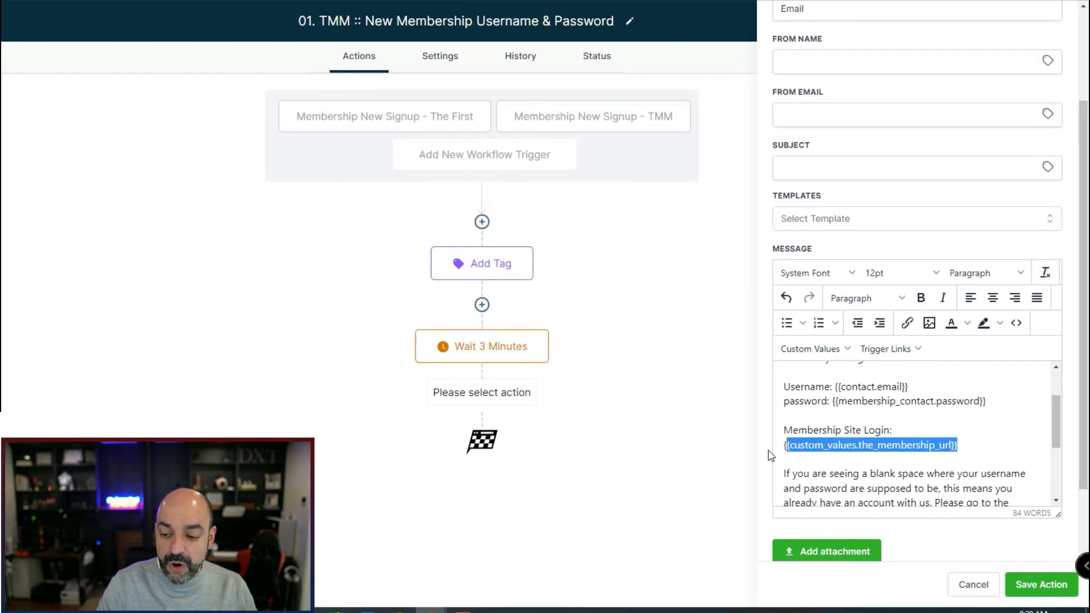
{"action": "key", "text": "ctrl+v"}
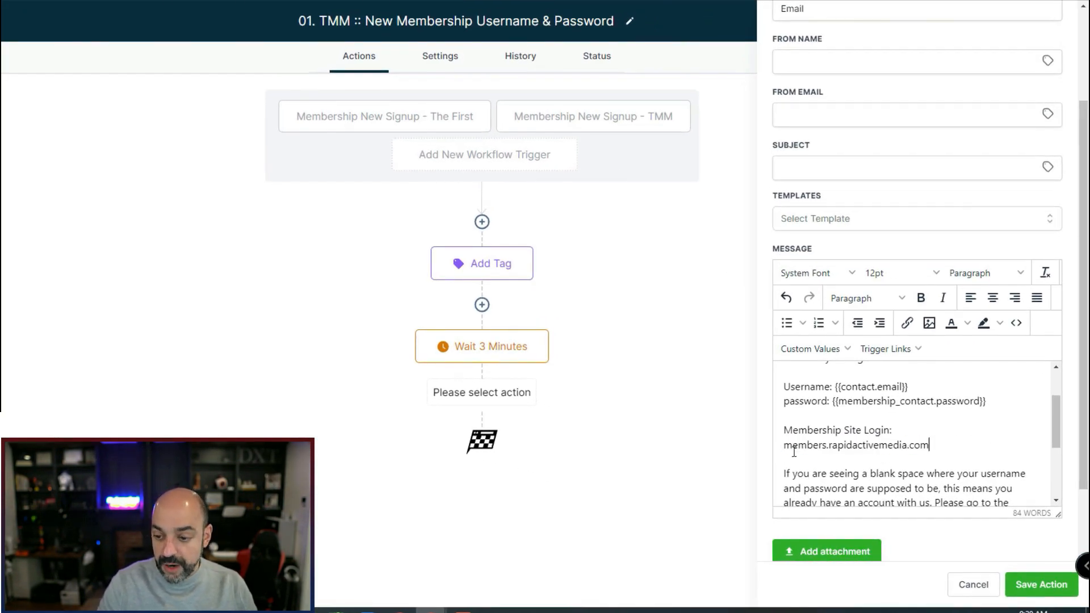
{"action": "key", "text": "Home"}
{"action": "type", "text": "htt"}
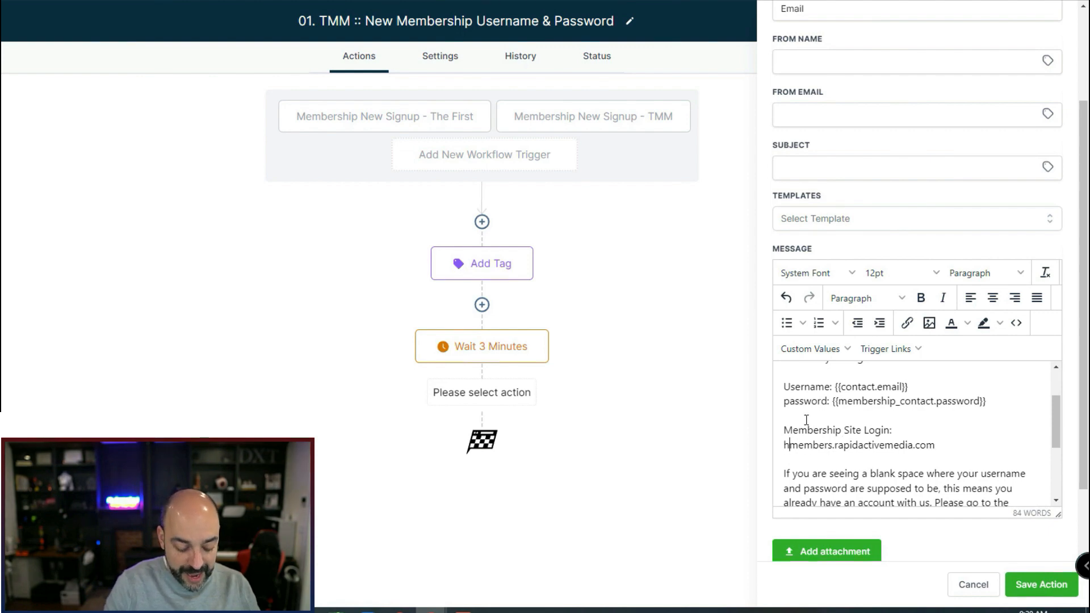
{"action": "type", "text": "tps:"}
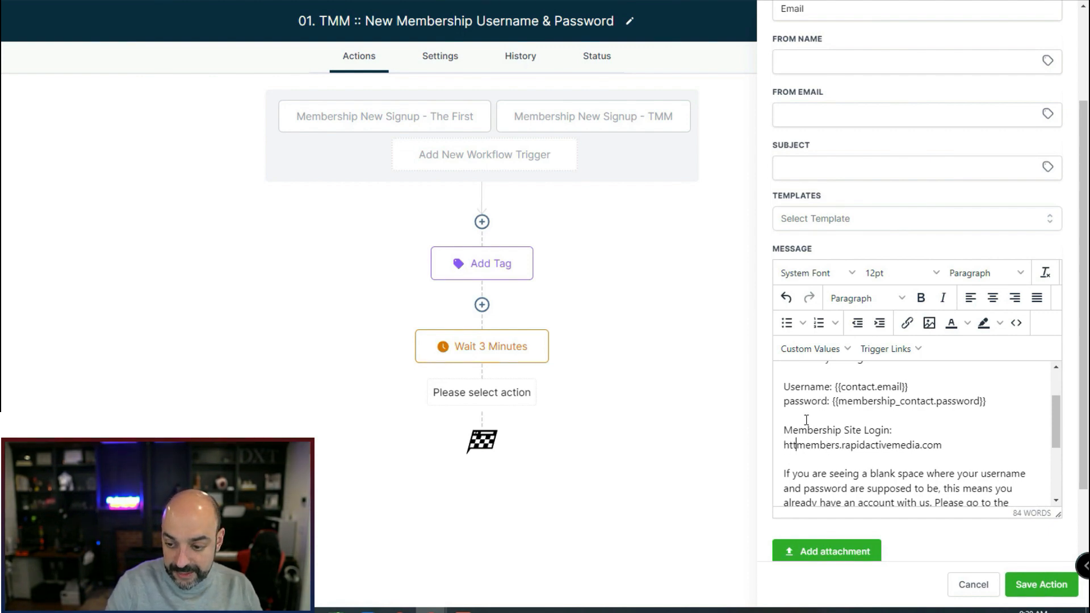
{"action": "type", "text": "//"}
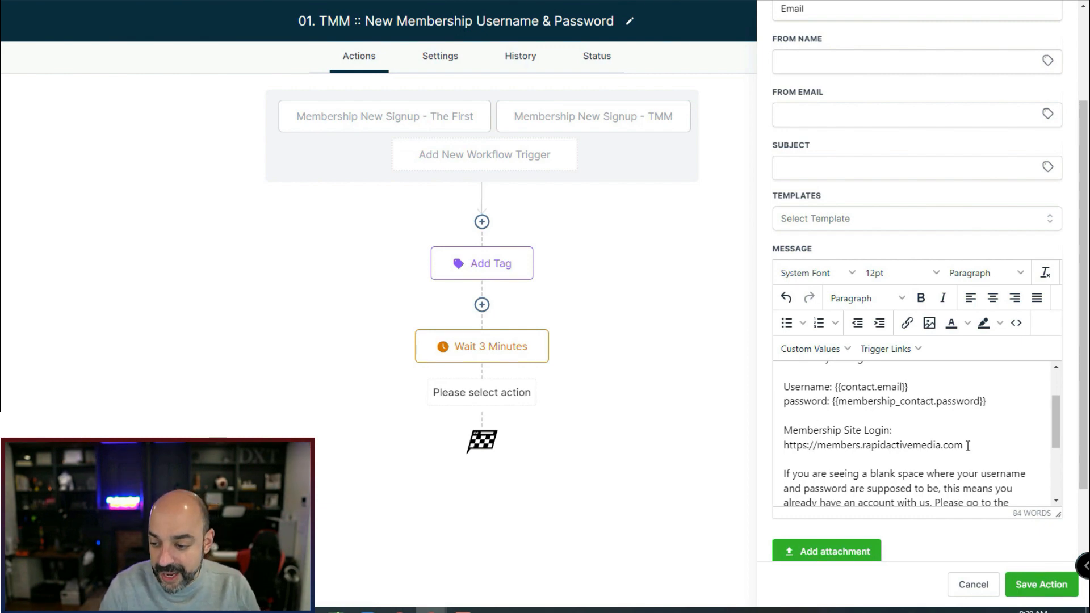
{"action": "left_click_drag", "start_coordinate": [967, 445], "coordinate": [747, 450]}
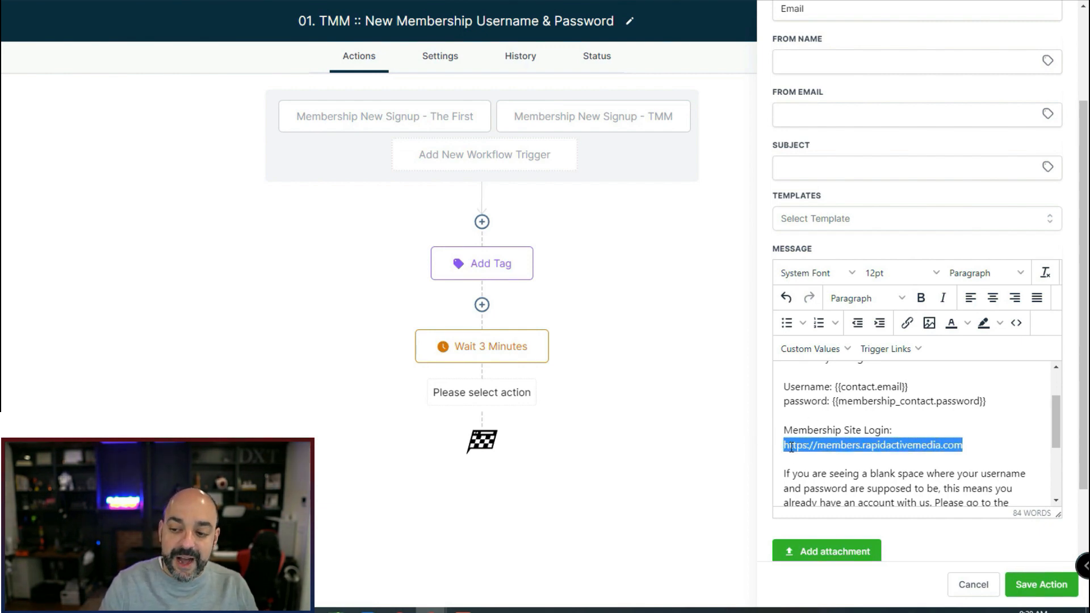
{"action": "left_click", "coordinate": [907, 323]}
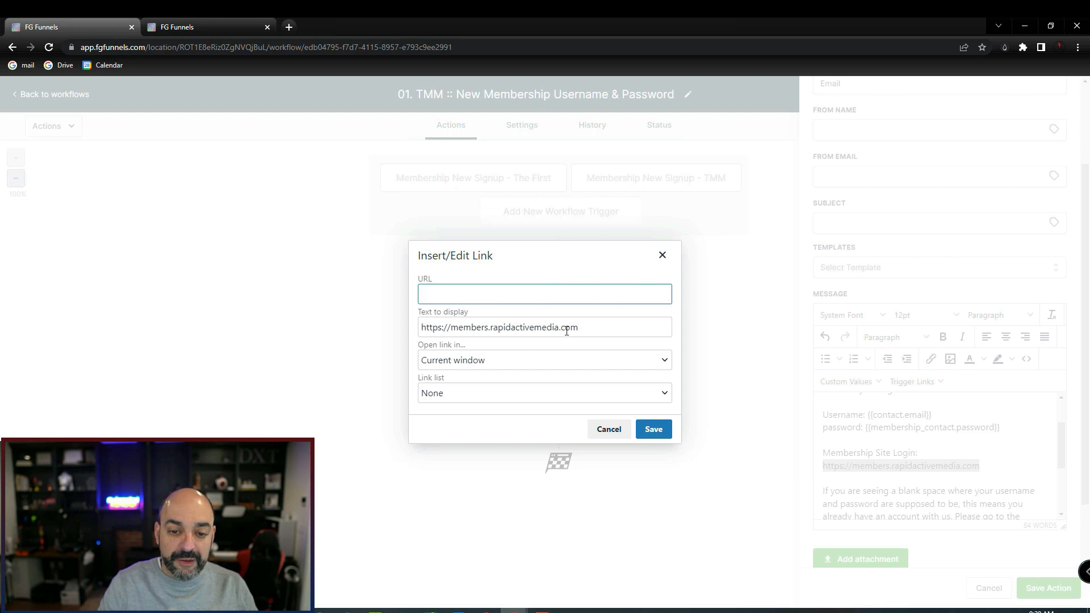
{"action": "left_click_drag", "start_coordinate": [610, 334], "coordinate": [380, 328]}
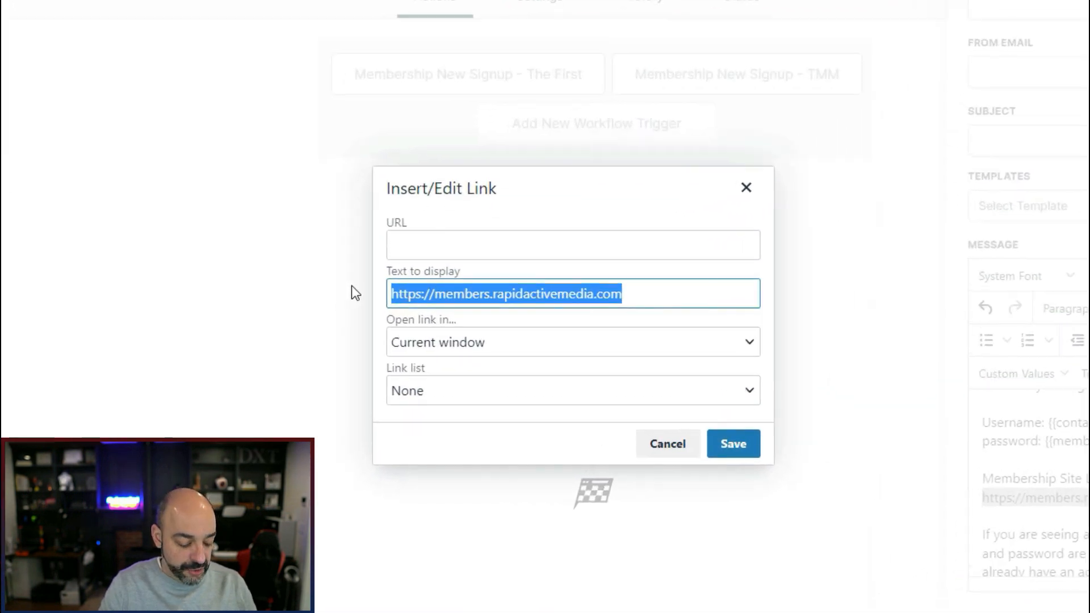
{"action": "key", "text": "ctrl+x"}
{"action": "left_click", "coordinate": [483, 253]}
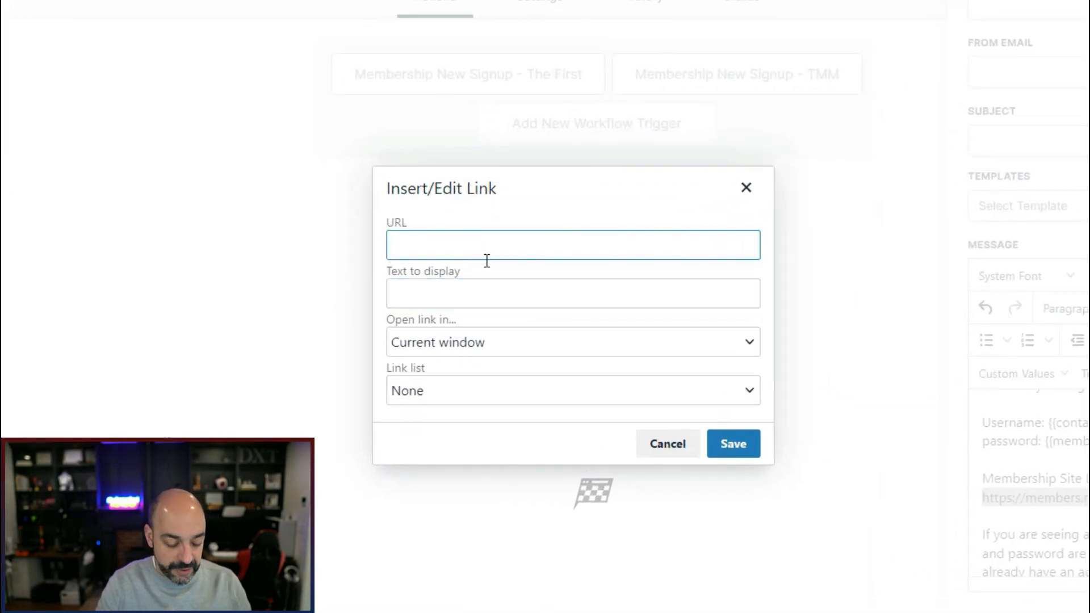
{"action": "key", "text": "ctrl+v"}
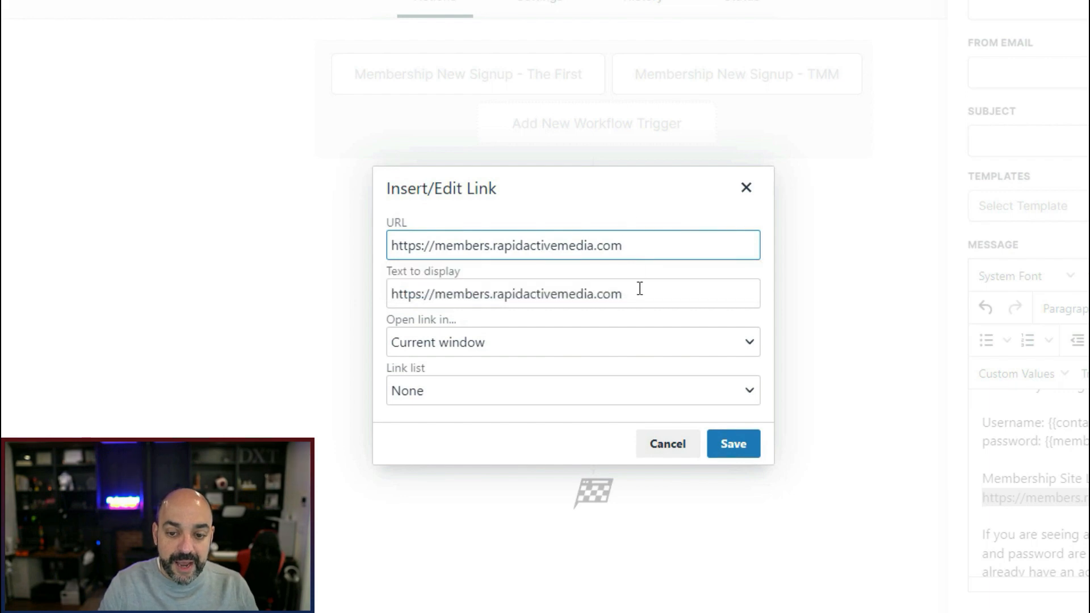
Step: Set the link's display text to "Membership Area", make it open in a new window, and save the link
{"action": "left_click_drag", "start_coordinate": [640, 289], "coordinate": [323, 298]}
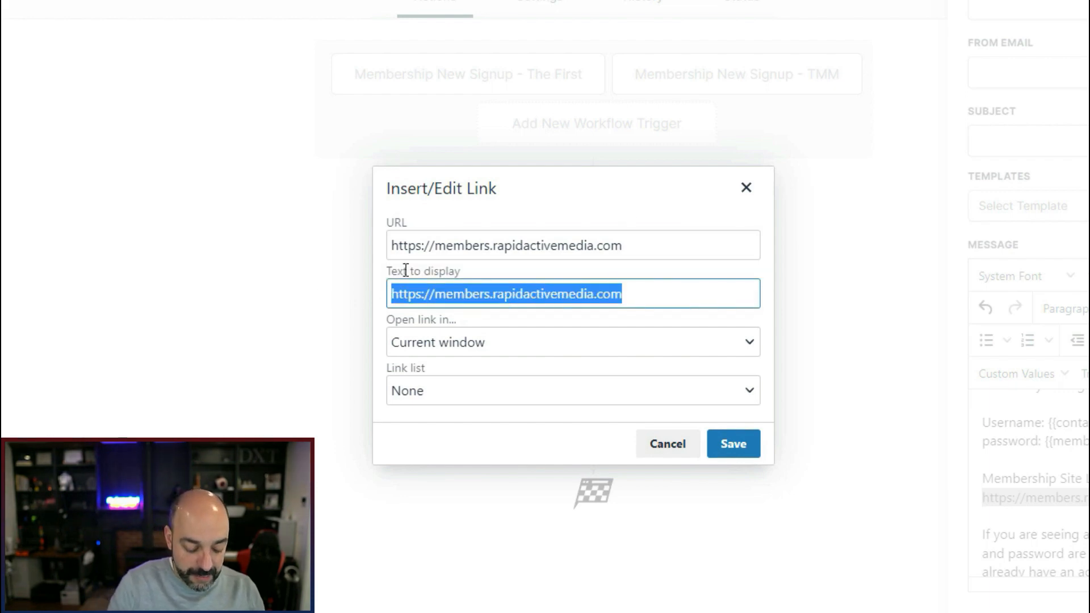
{"action": "type", "text": "Membershipo A"}
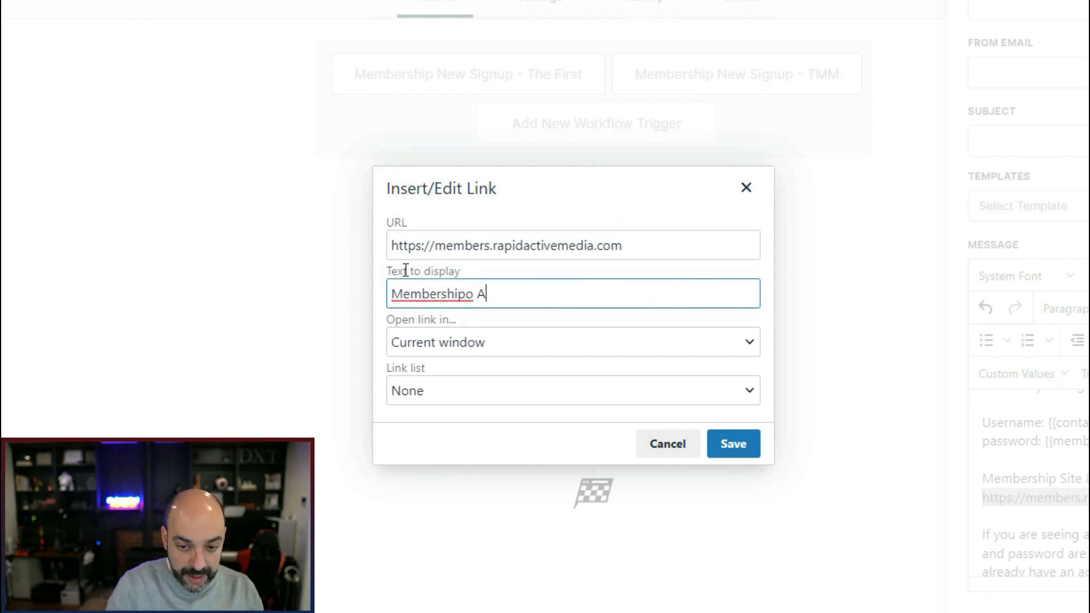
{"action": "key", "text": "BackSpace"}
{"action": "key", "text": "BackSpace"}
{"action": "key", "text": "BackSpace"}
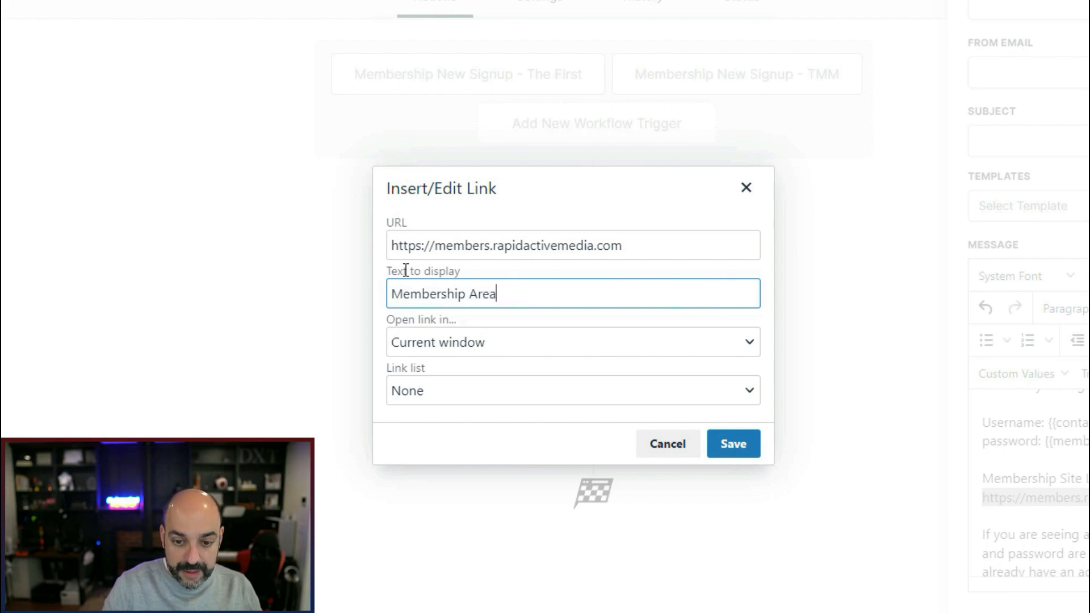
{"action": "left_click", "coordinate": [574, 343]}
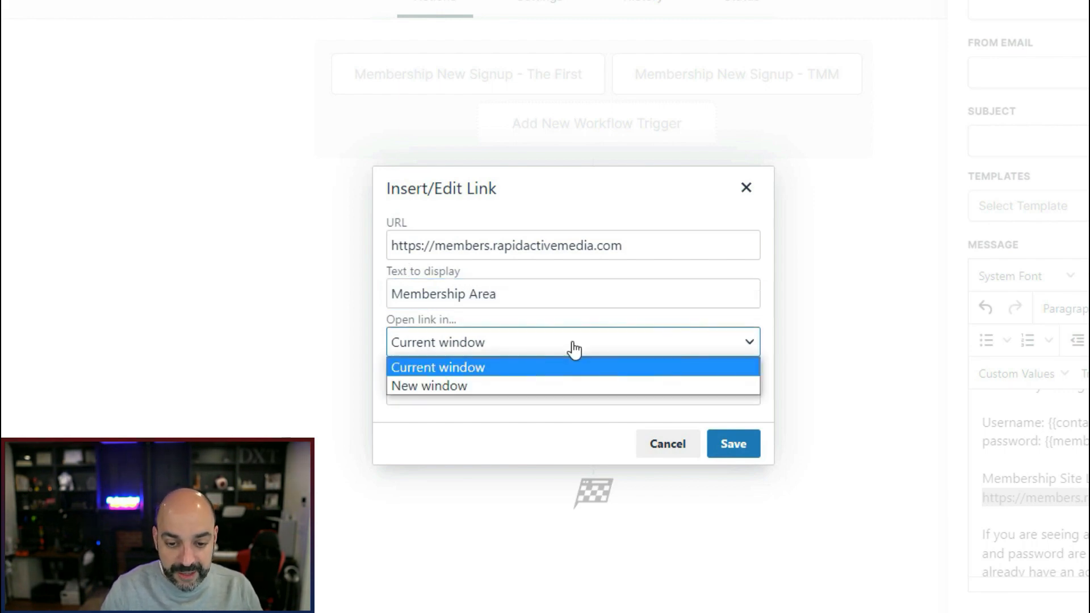
{"action": "left_click", "coordinate": [561, 384]}
{"action": "left_click", "coordinate": [732, 443]}
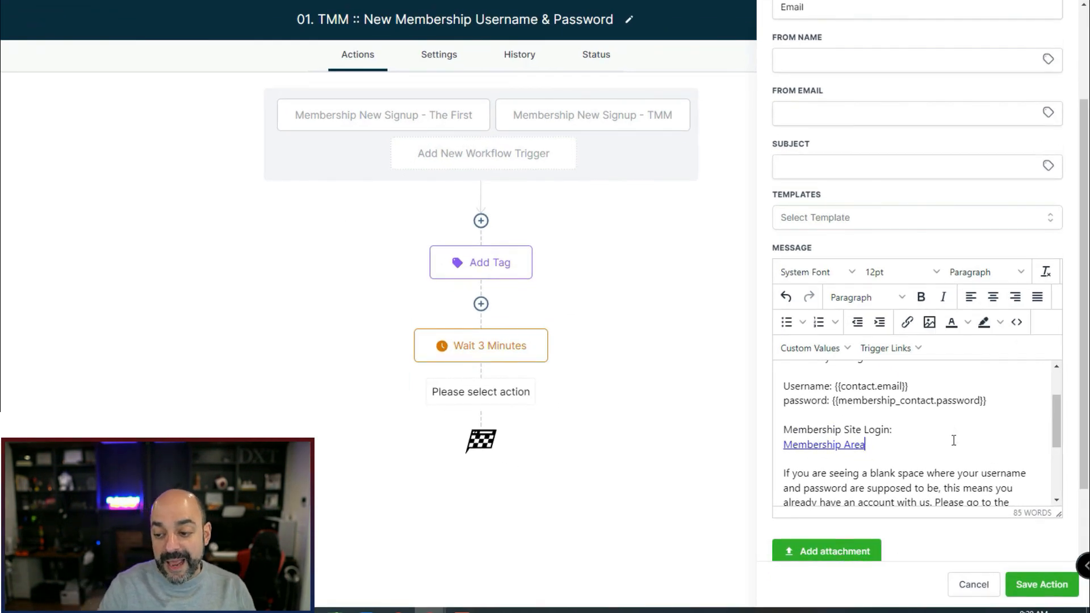
Step: Review the whole email message and set its subject to "Your Login Details"
{"action": "scroll", "coordinate": [953, 440], "scroll_direction": "down", "scroll_amount": 2}
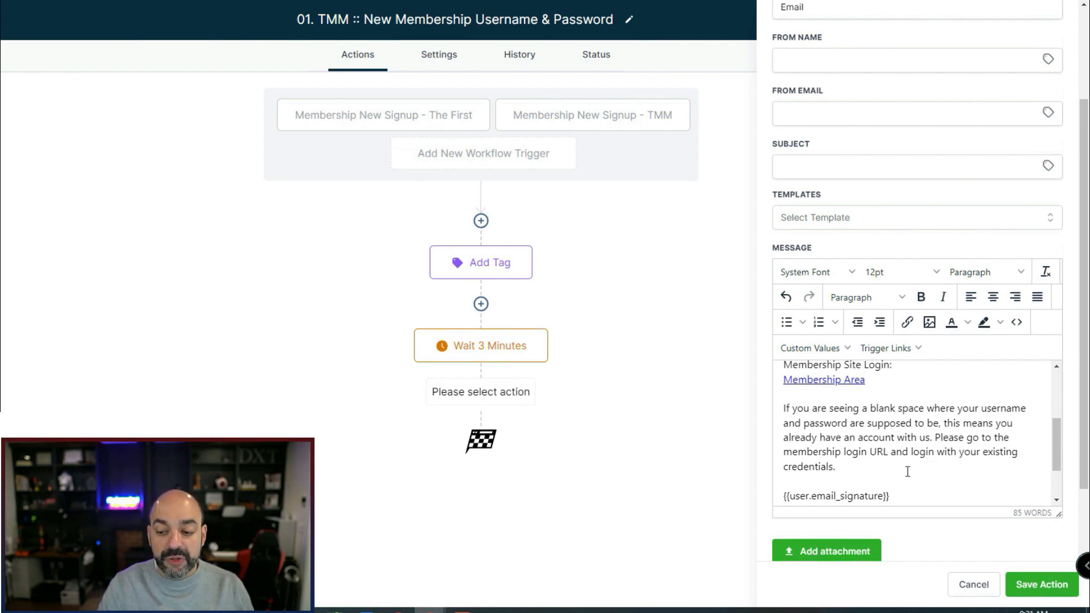
{"action": "scroll", "coordinate": [907, 472], "scroll_direction": "down", "scroll_amount": 1}
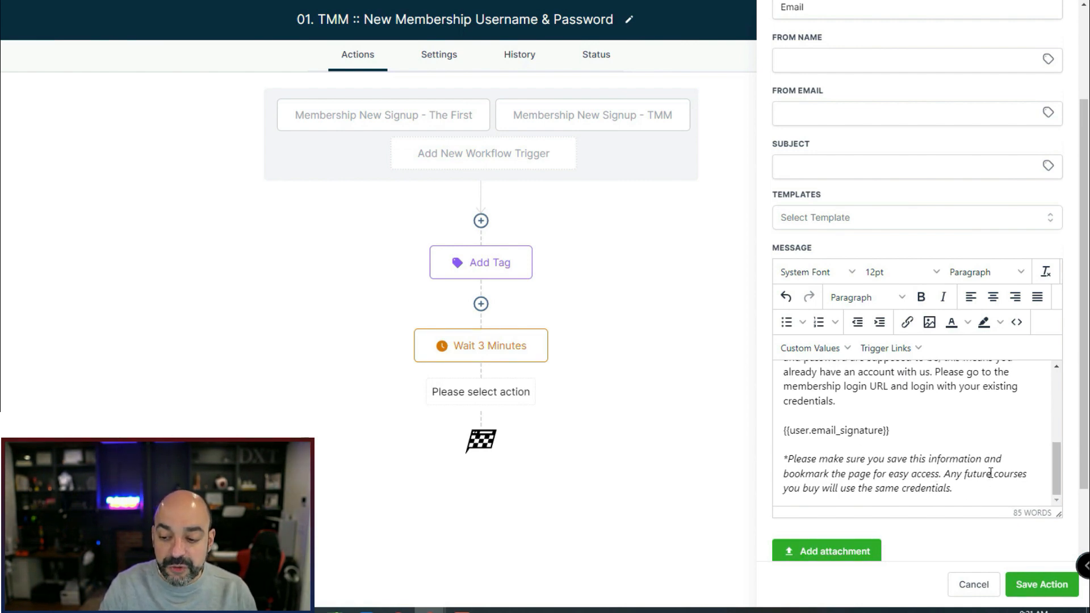
{"action": "scroll", "coordinate": [989, 472], "scroll_direction": "up", "scroll_amount": 4}
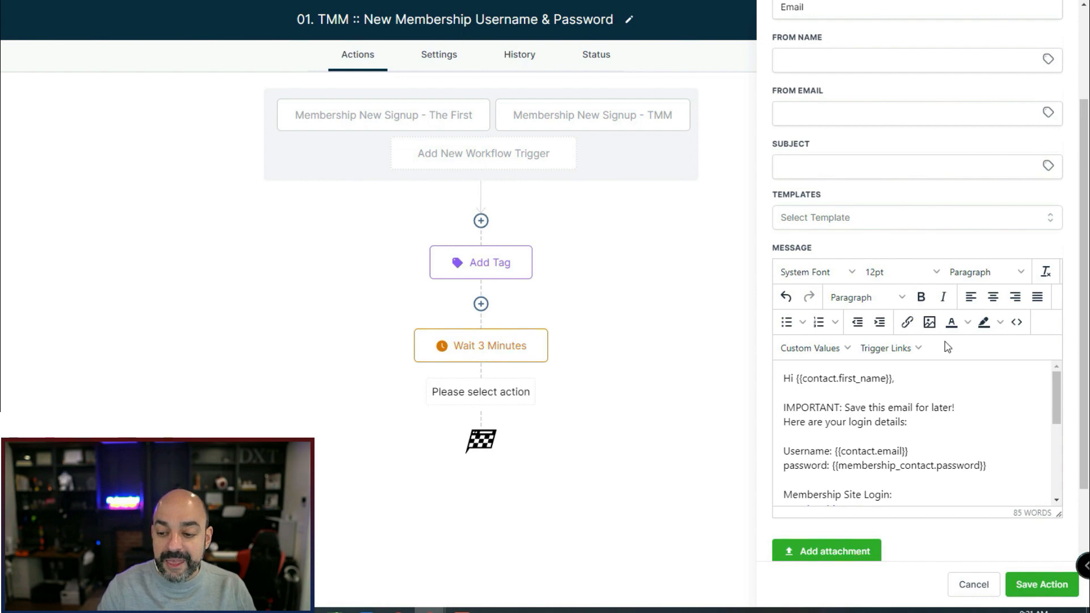
{"action": "scroll", "coordinate": [920, 476], "scroll_direction": "down", "scroll_amount": 3}
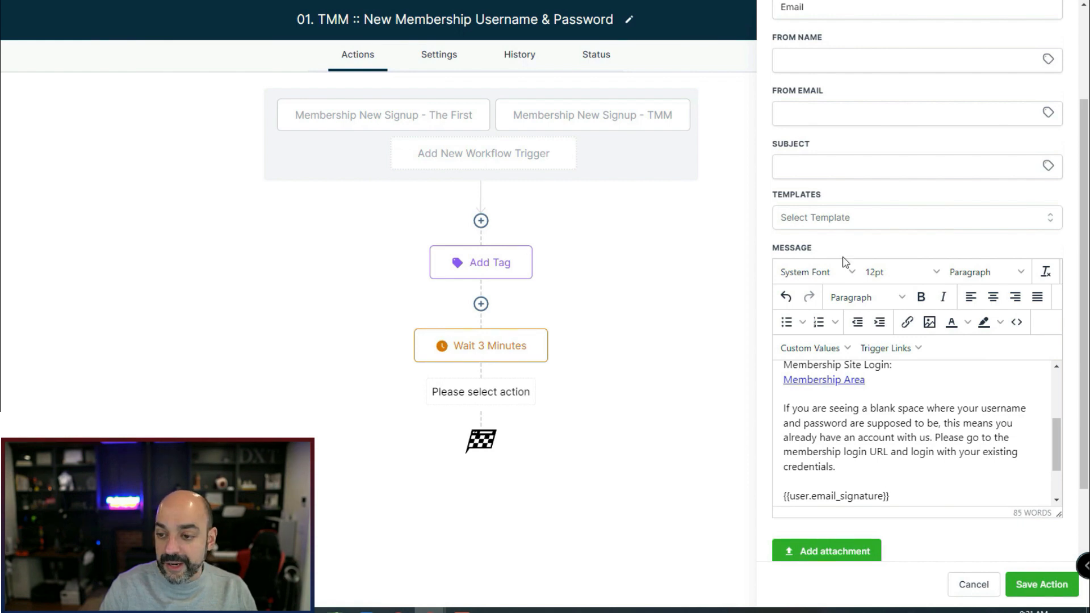
{"action": "left_click", "coordinate": [830, 173]}
{"action": "type", "text": "Your Login Details"}
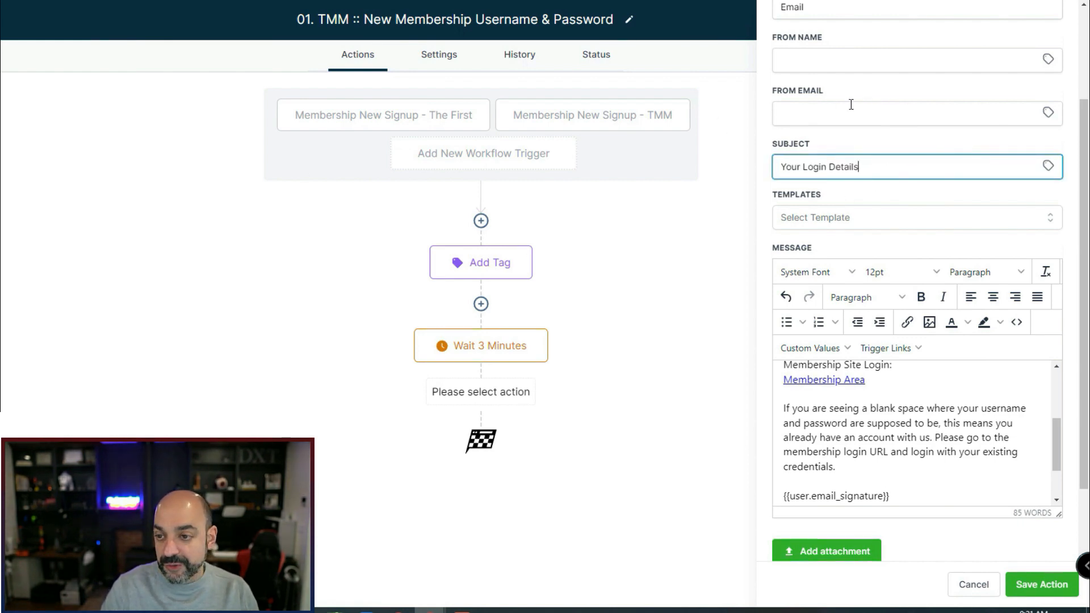
Step: Fill the email's From Name with the User First Name custom value and From Email with the User Email custom value
{"action": "left_click", "coordinate": [962, 57]}
{"action": "left_click", "coordinate": [1048, 60]}
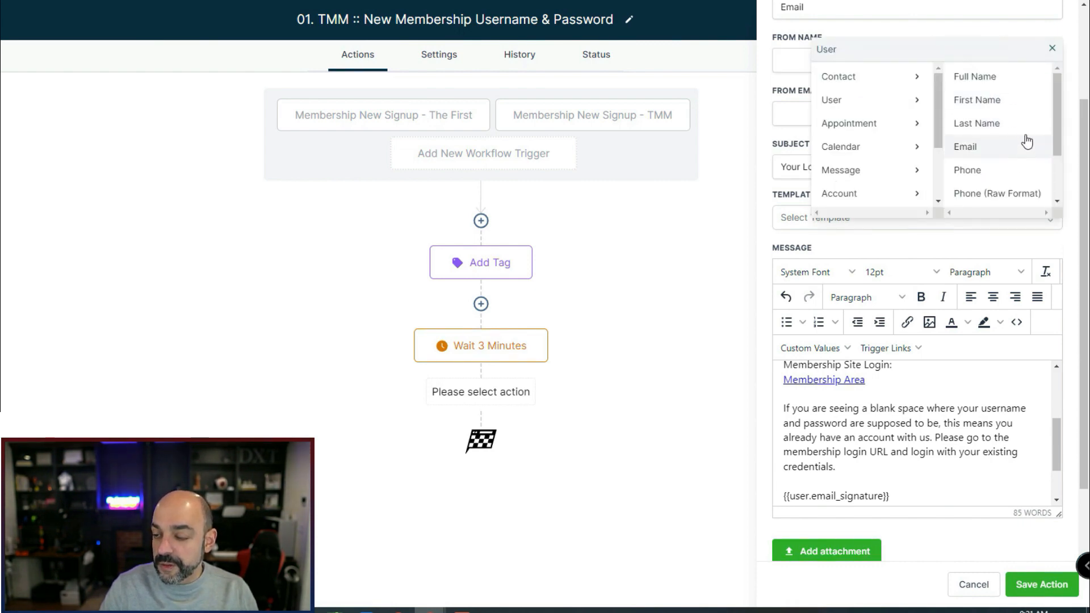
{"action": "left_click", "coordinate": [1013, 103]}
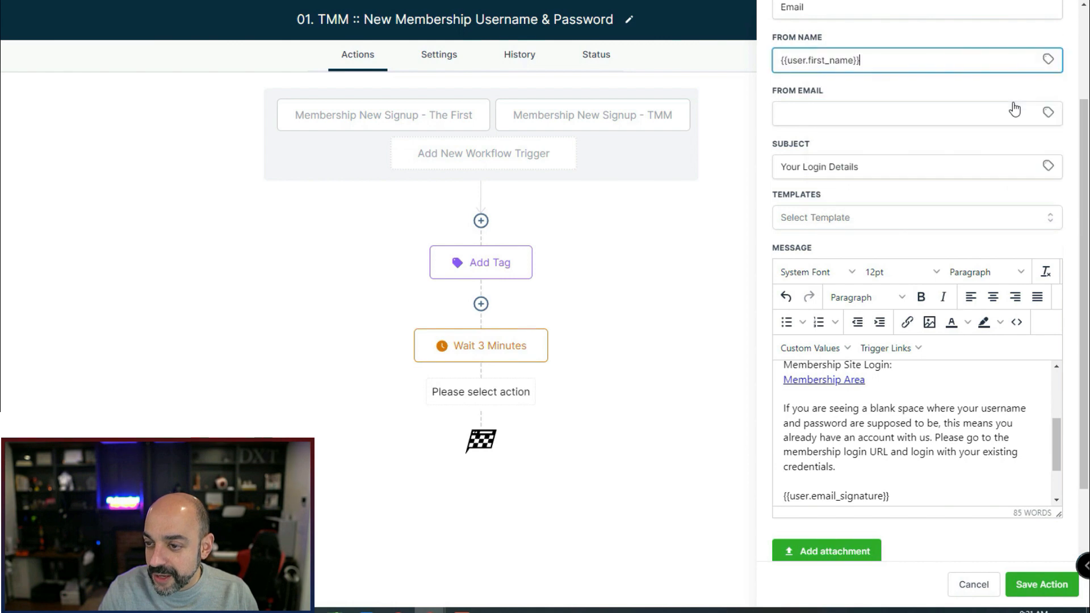
{"action": "left_click", "coordinate": [1047, 116]}
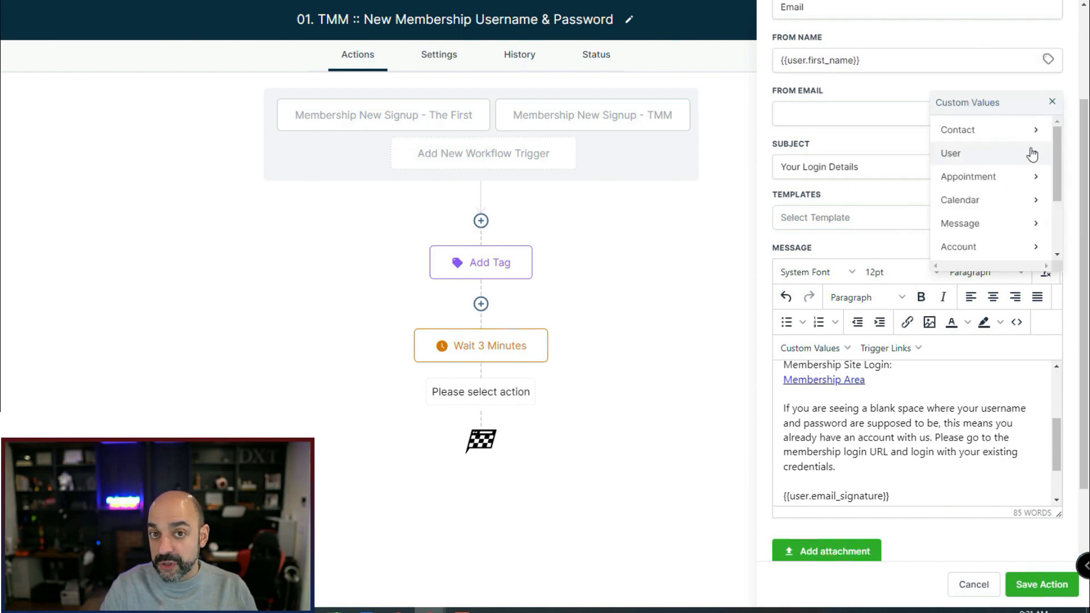
{"action": "left_click", "coordinate": [1035, 161]}
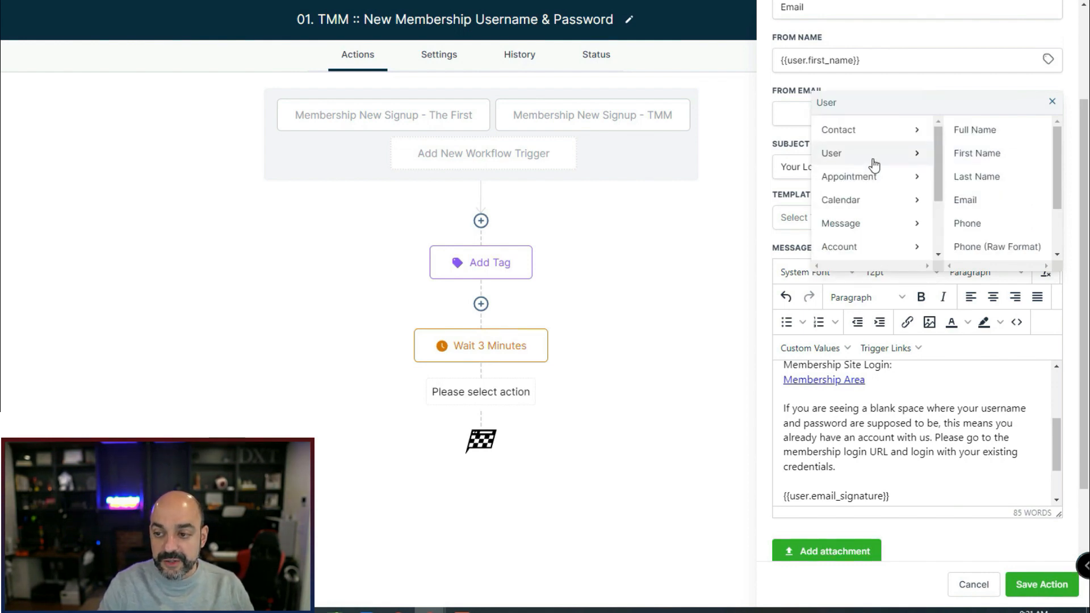
{"action": "left_click", "coordinate": [987, 200]}
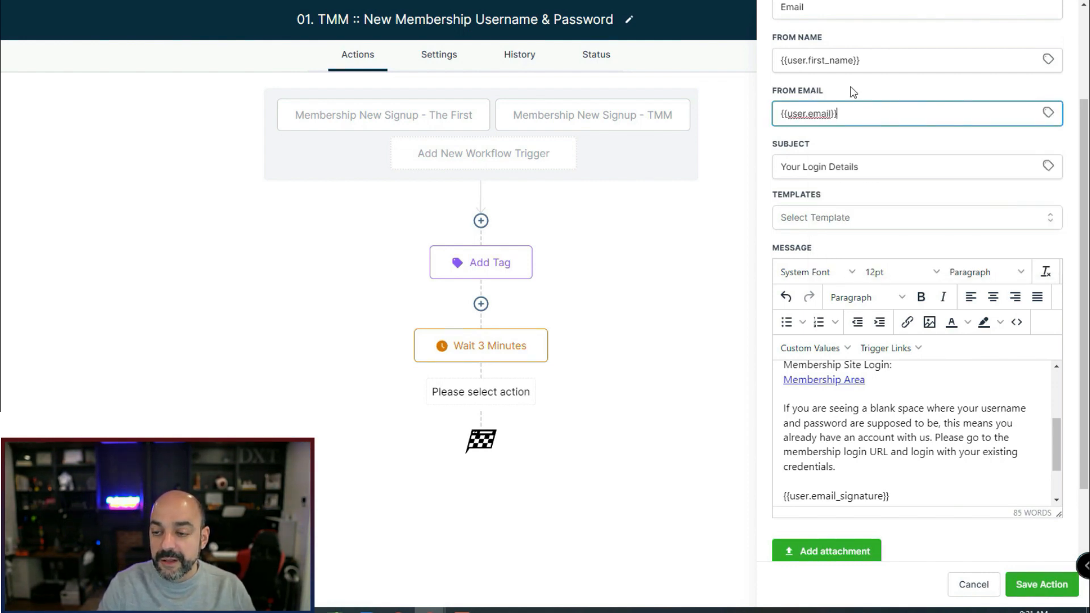
Step: Save the email action in the workflow
{"action": "left_click", "coordinate": [1041, 584]}
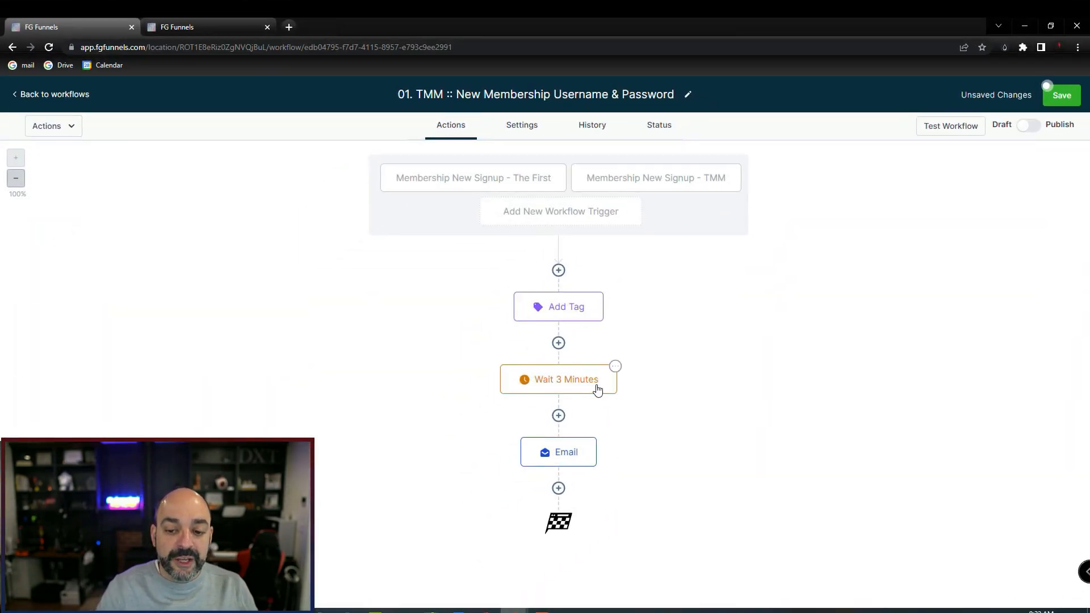
{"action": "left_click", "coordinate": [559, 489]}
{"action": "type", "text": "remove"}
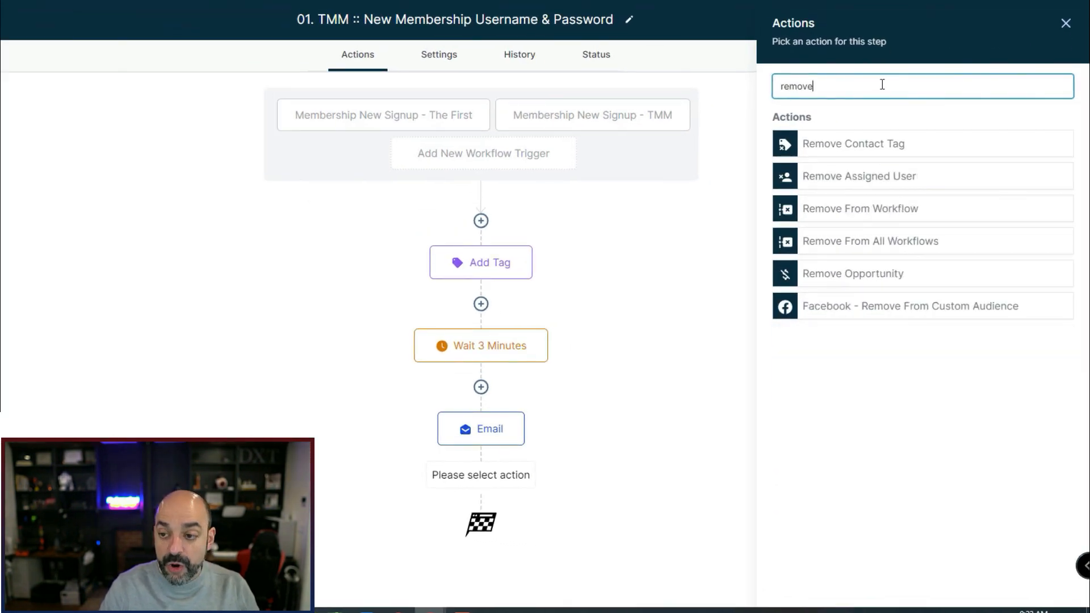
{"action": "left_click", "coordinate": [912, 149]}
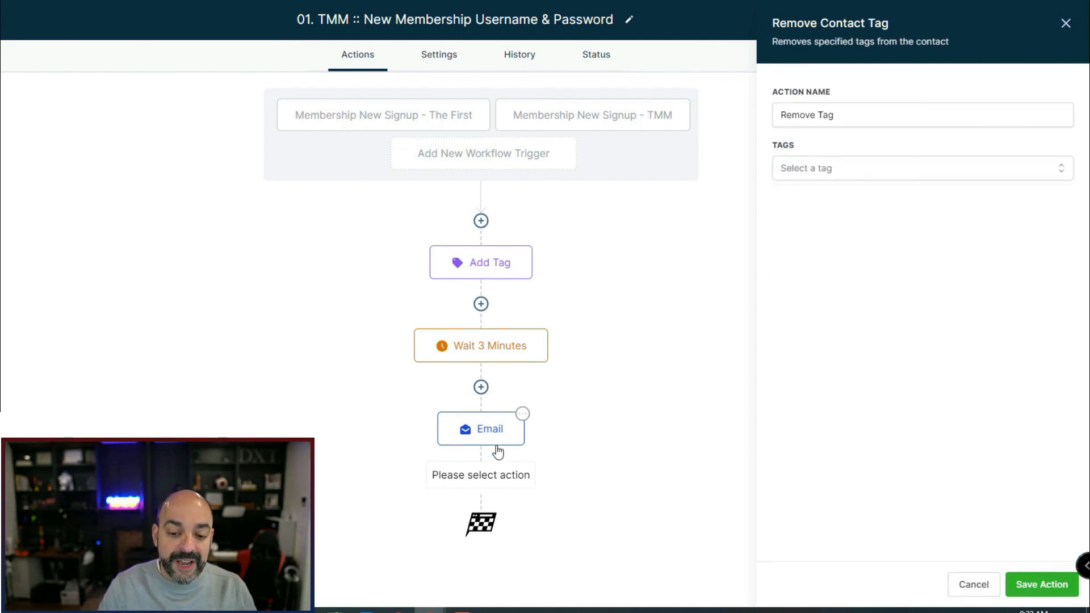
{"action": "left_click", "coordinate": [509, 276]}
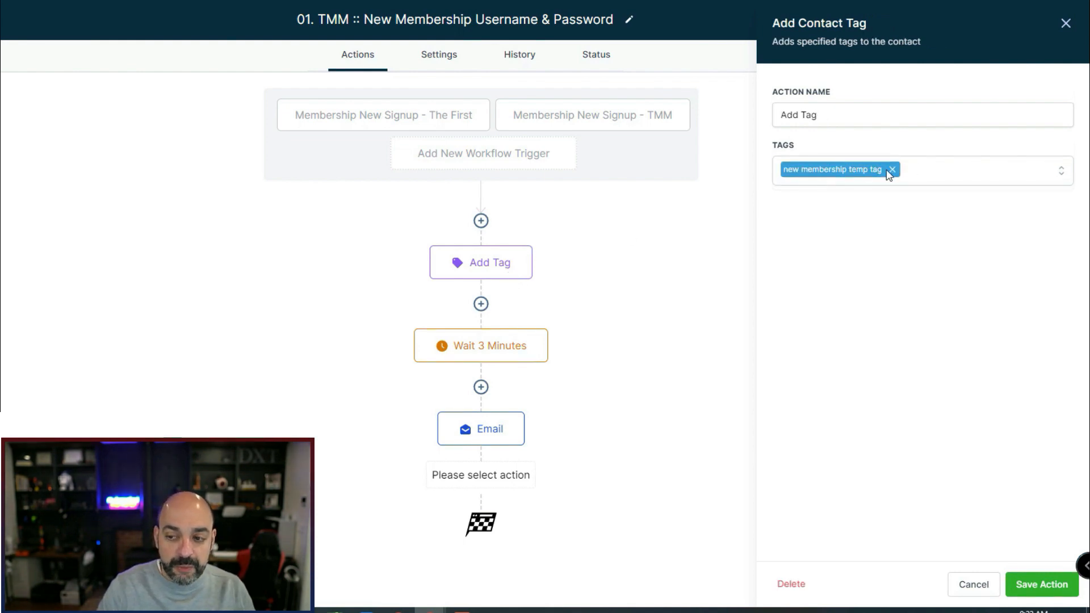
{"action": "left_click", "coordinate": [969, 584]}
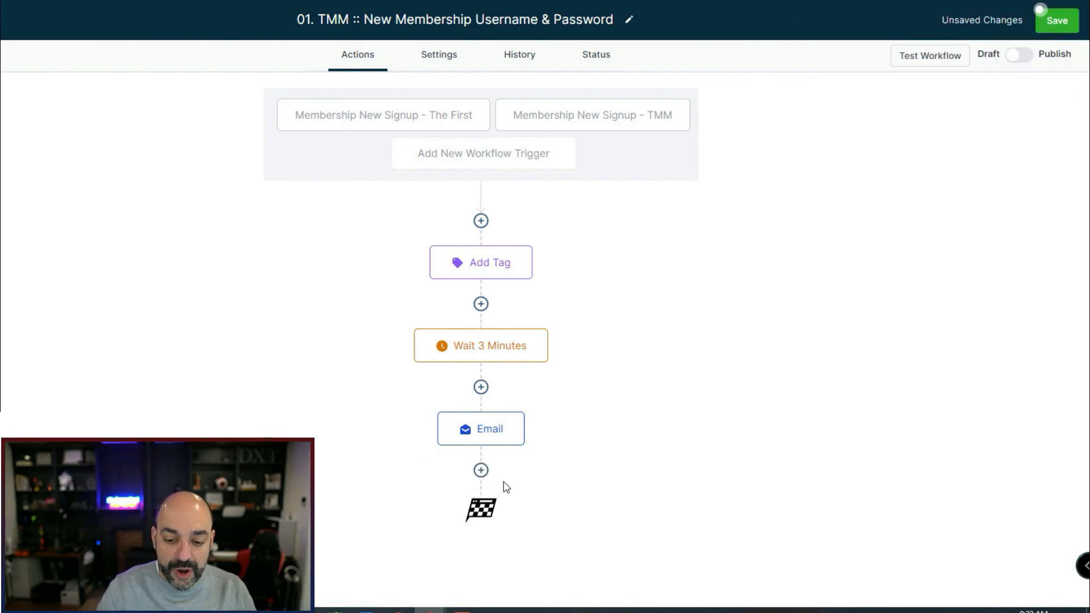
Step: Add a Remove Contact Tag action after the email that removes "new membership temp tag", and save it
{"action": "left_click", "coordinate": [480, 474]}
{"action": "type", "text": "remove"}
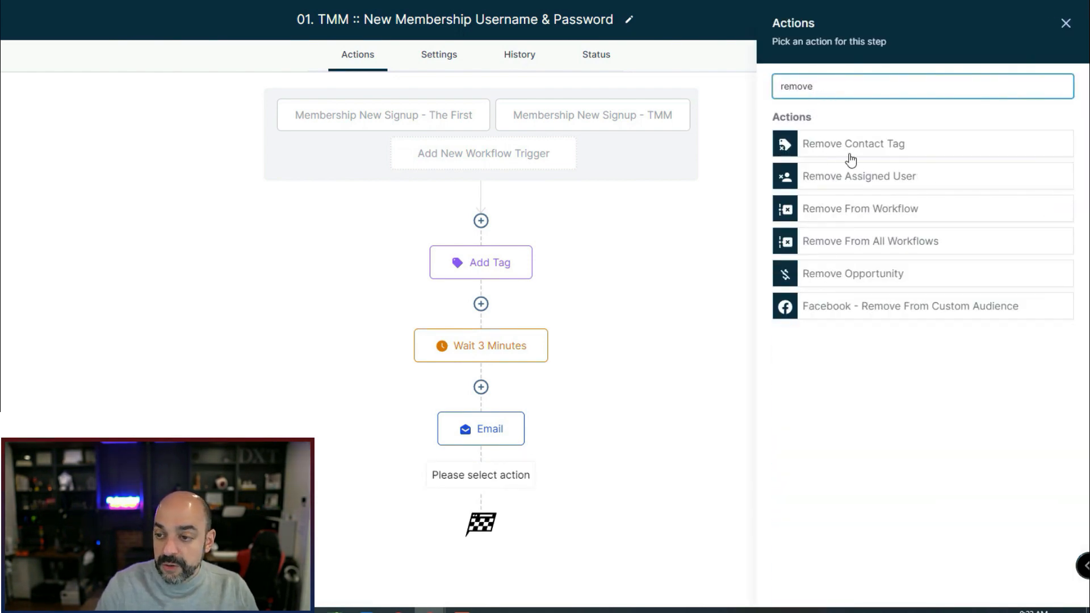
{"action": "left_click", "coordinate": [869, 150]}
{"action": "left_click", "coordinate": [821, 170]}
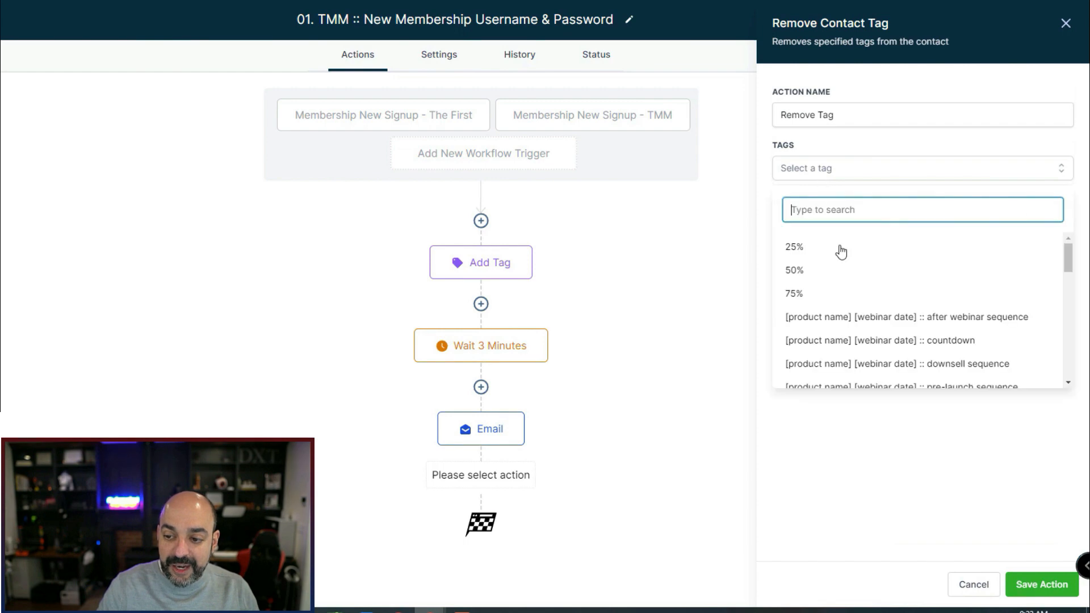
{"action": "scroll", "coordinate": [857, 311], "scroll_direction": "down", "scroll_amount": 1}
{"action": "scroll", "coordinate": [845, 244], "scroll_direction": "up", "scroll_amount": 1}
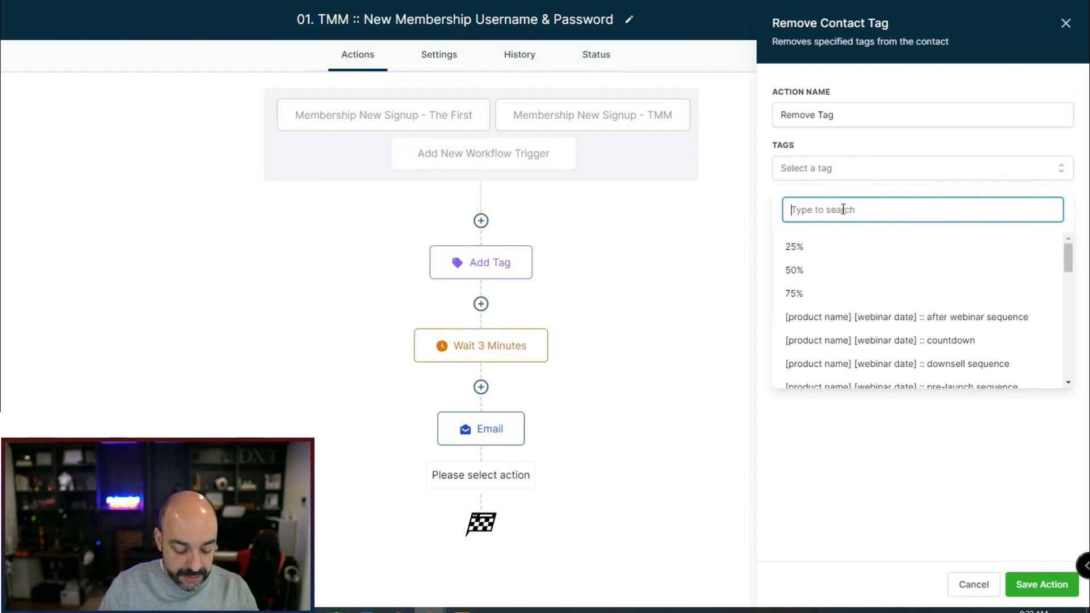
{"action": "type", "text": "memb"}
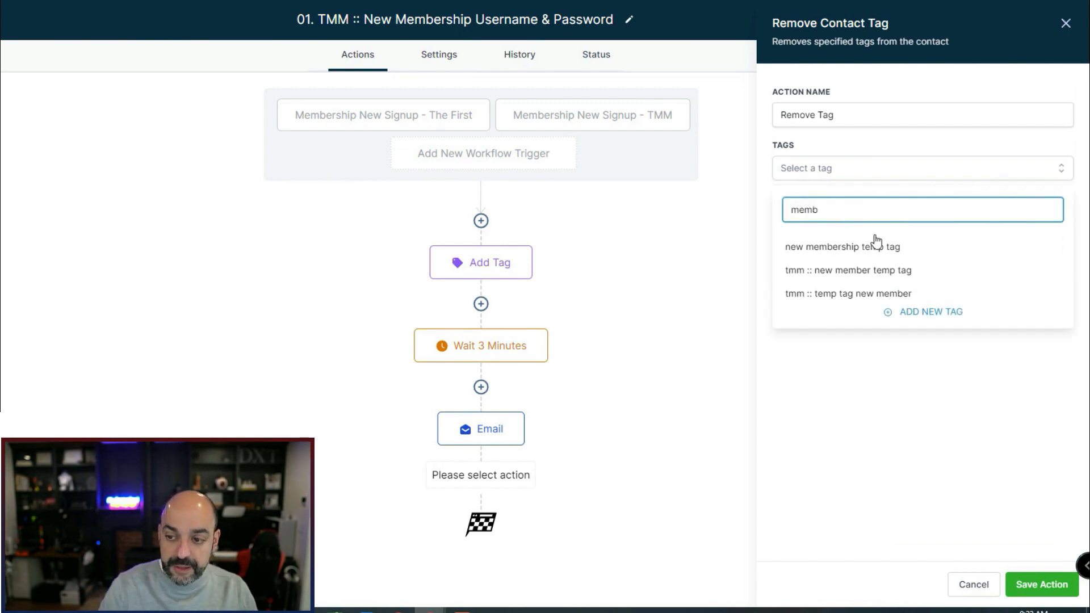
{"action": "left_click", "coordinate": [877, 245]}
{"action": "left_click", "coordinate": [1005, 526]}
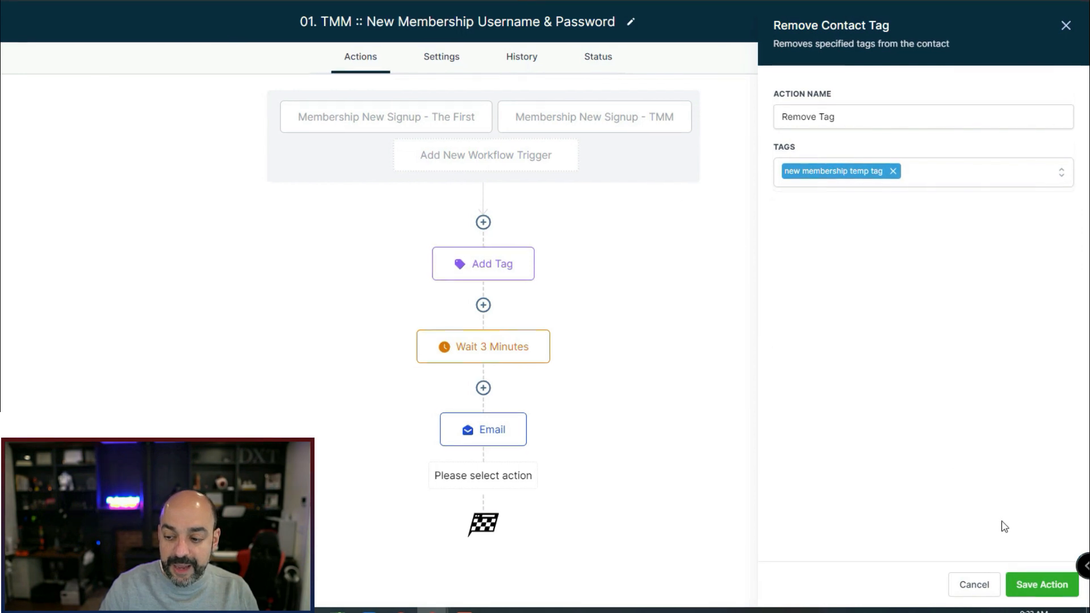
{"action": "left_click", "coordinate": [1042, 584]}
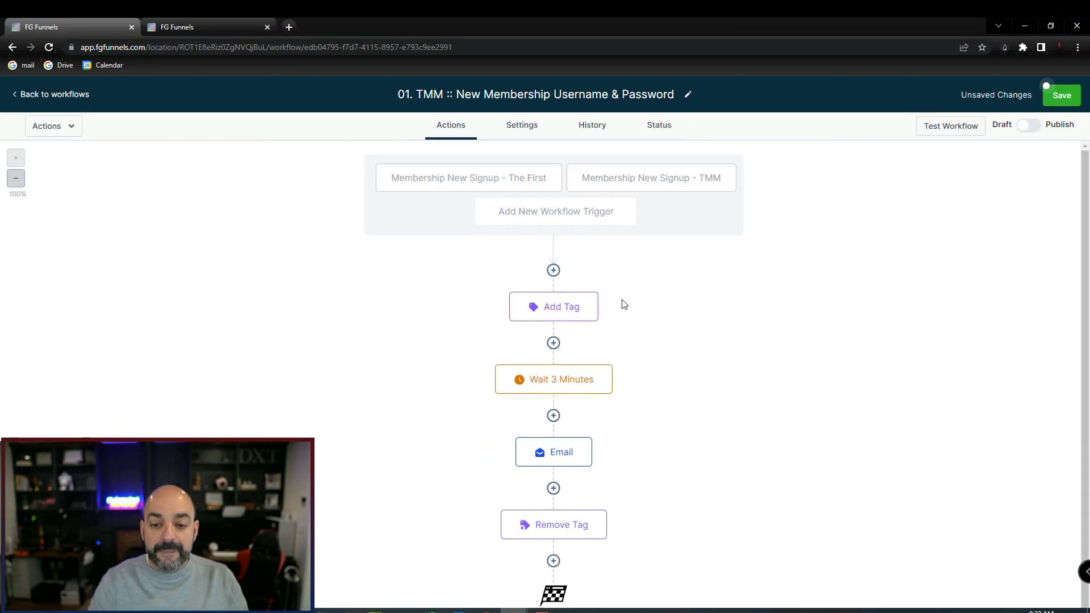
Step: Save the whole workflow and dismiss the notification
{"action": "mouse_move", "coordinate": [579, 323]}
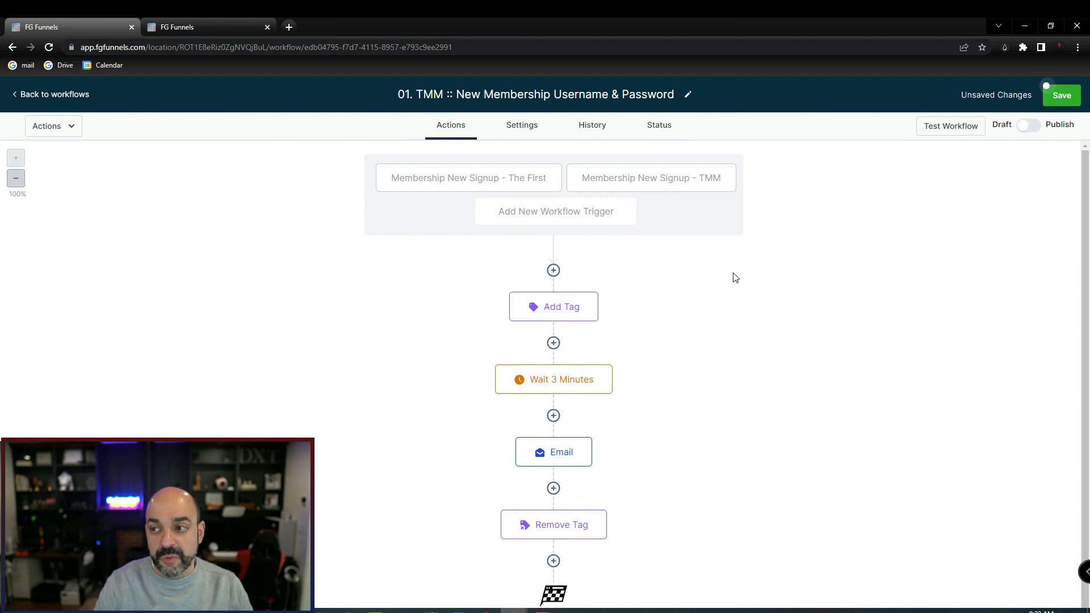
{"action": "left_click", "coordinate": [1066, 96]}
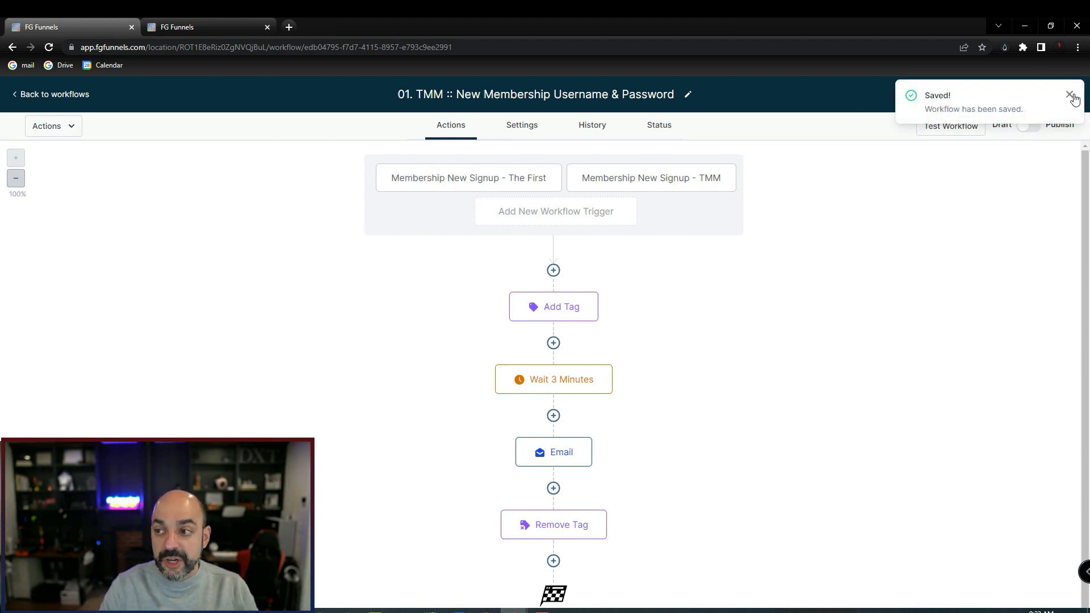
{"action": "left_click", "coordinate": [1069, 94]}
Step: Rename the workflow "01. ALL Course :: New Membership Username & Password" and publish it
{"action": "left_click_drag", "start_coordinate": [442, 94], "coordinate": [417, 94]}
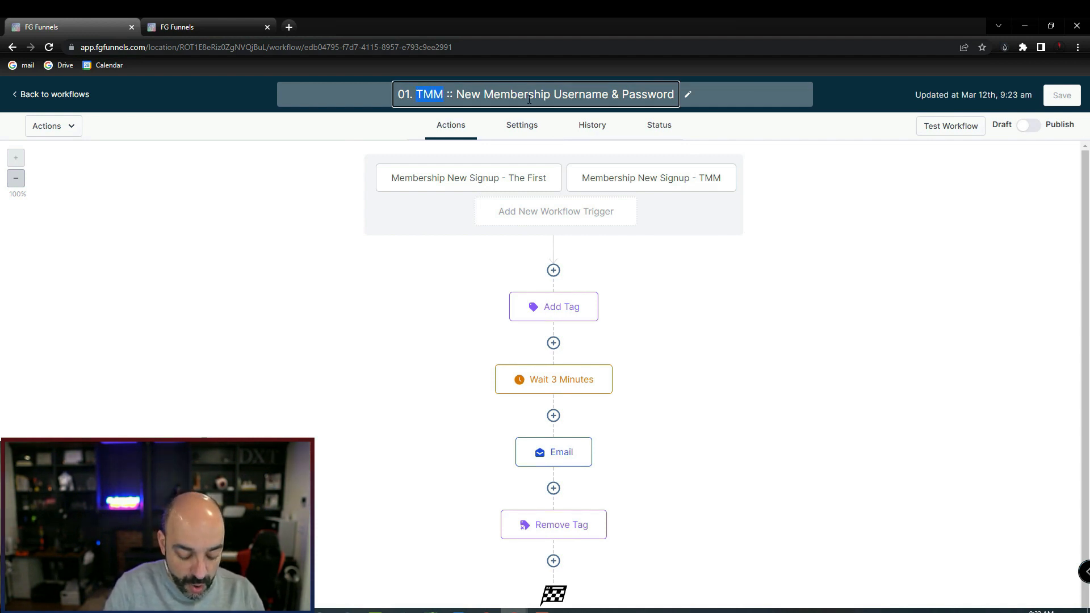
{"action": "type", "text": "ALL Course"}
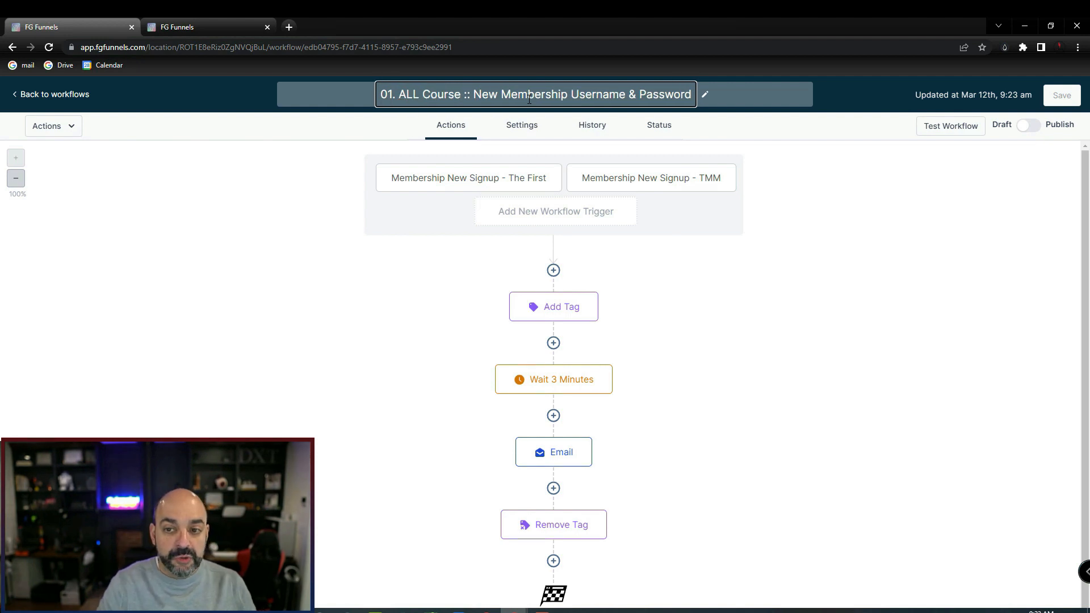
{"action": "key", "text": "Return"}
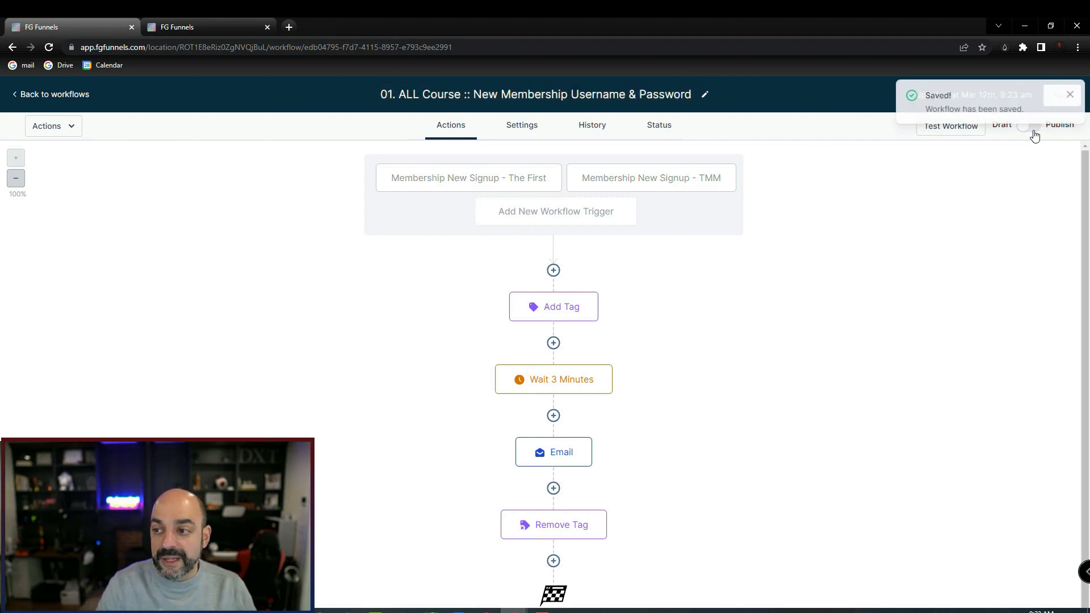
{"action": "left_click", "coordinate": [1030, 128]}
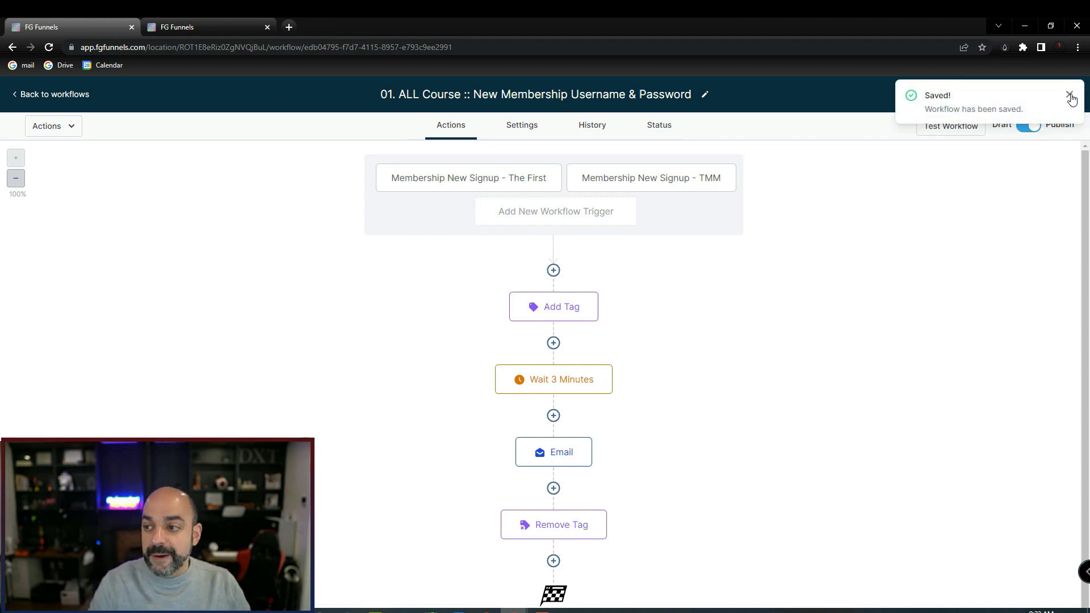
Step: Return to the workflow list and duplicate this workflow as "01a. ALL Course :: Current Membership Username & Password"
{"action": "left_click", "coordinate": [58, 94]}
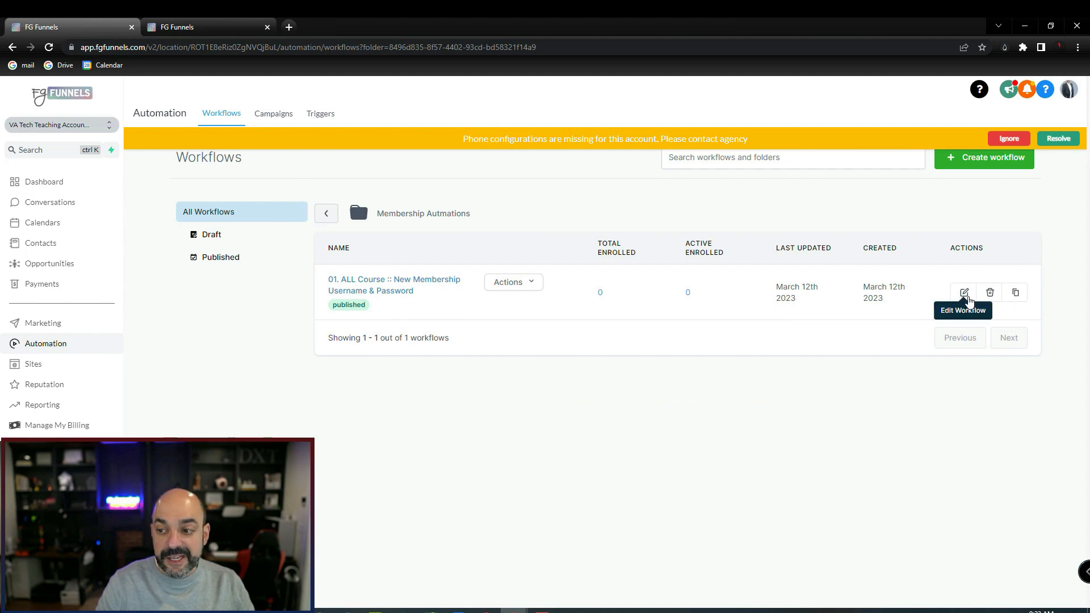
{"action": "left_click", "coordinate": [1015, 292]}
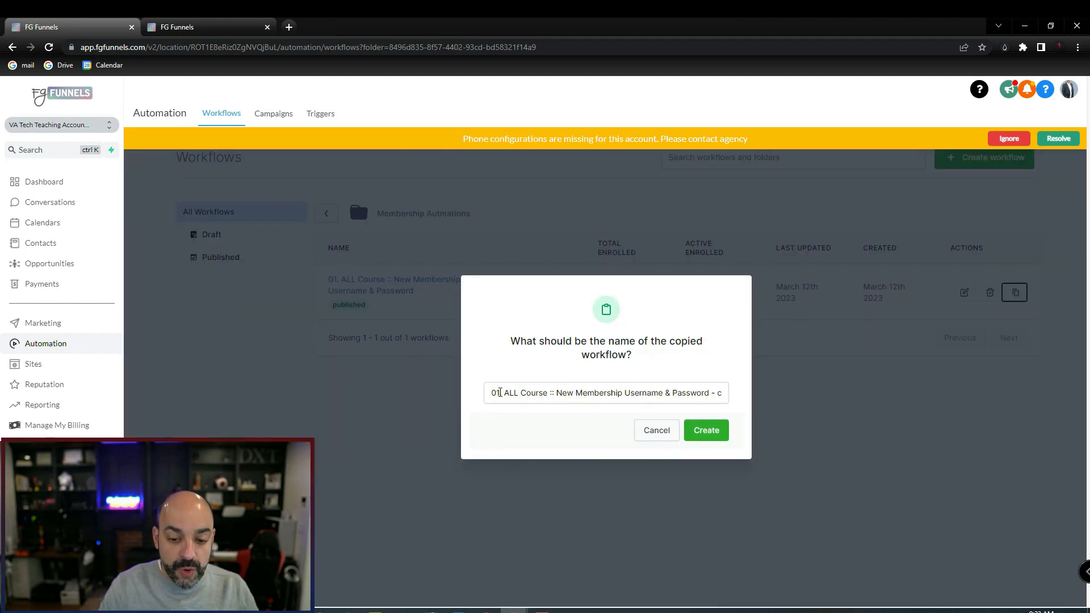
{"action": "left_click", "coordinate": [499, 392]}
{"action": "type", "text": "a"}
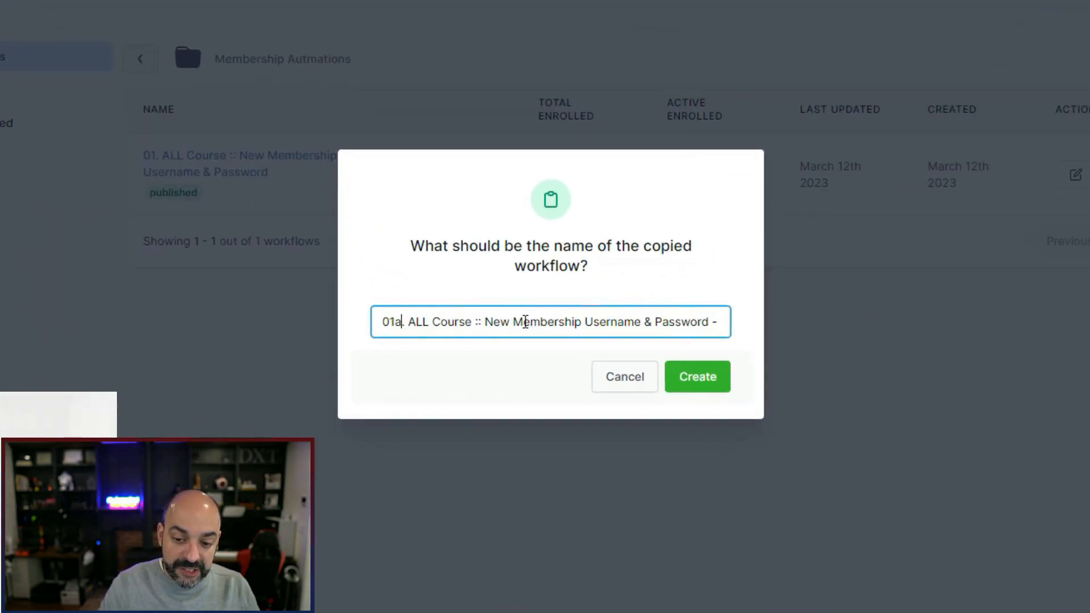
{"action": "left_click_drag", "start_coordinate": [512, 322], "coordinate": [483, 322]}
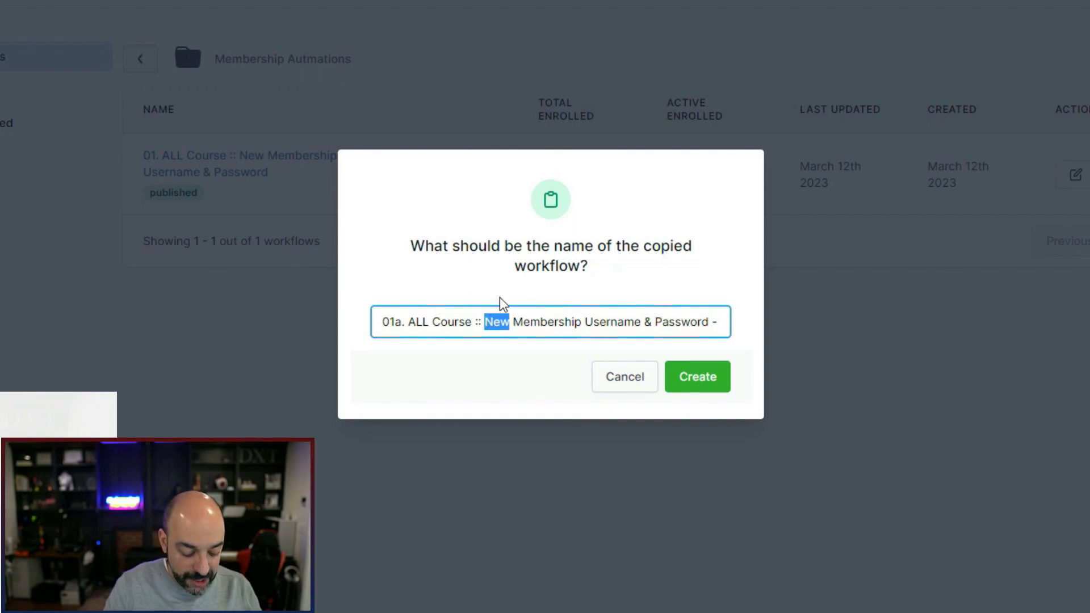
{"action": "type", "text": "Current"}
{"action": "left_click_drag", "start_coordinate": [623, 322], "coordinate": [773, 316]}
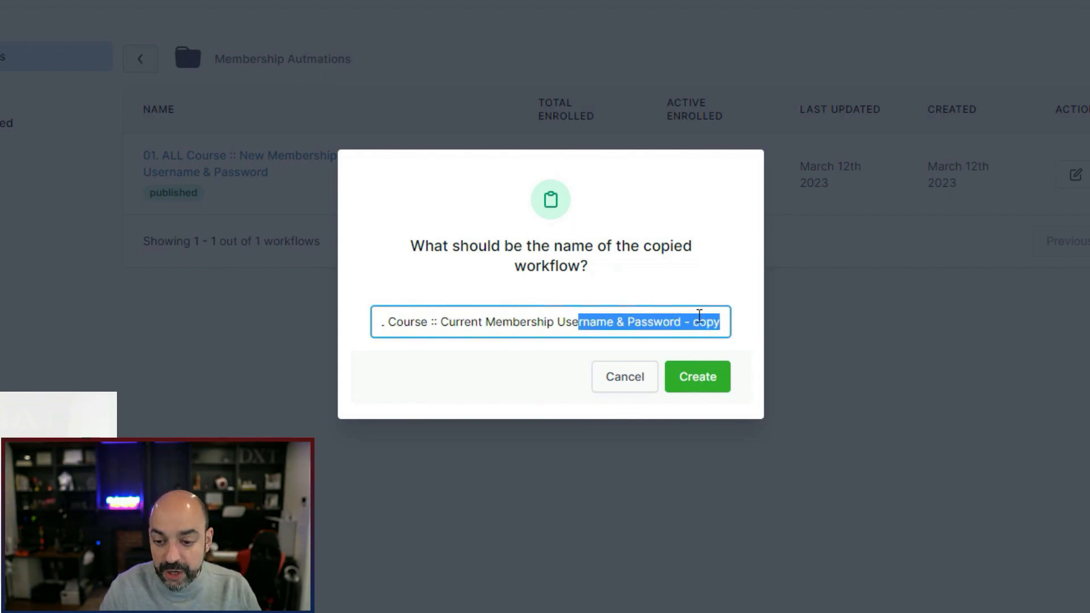
{"action": "left_click_drag", "start_coordinate": [685, 322], "coordinate": [761, 332]}
{"action": "key", "text": "BackSpace"}
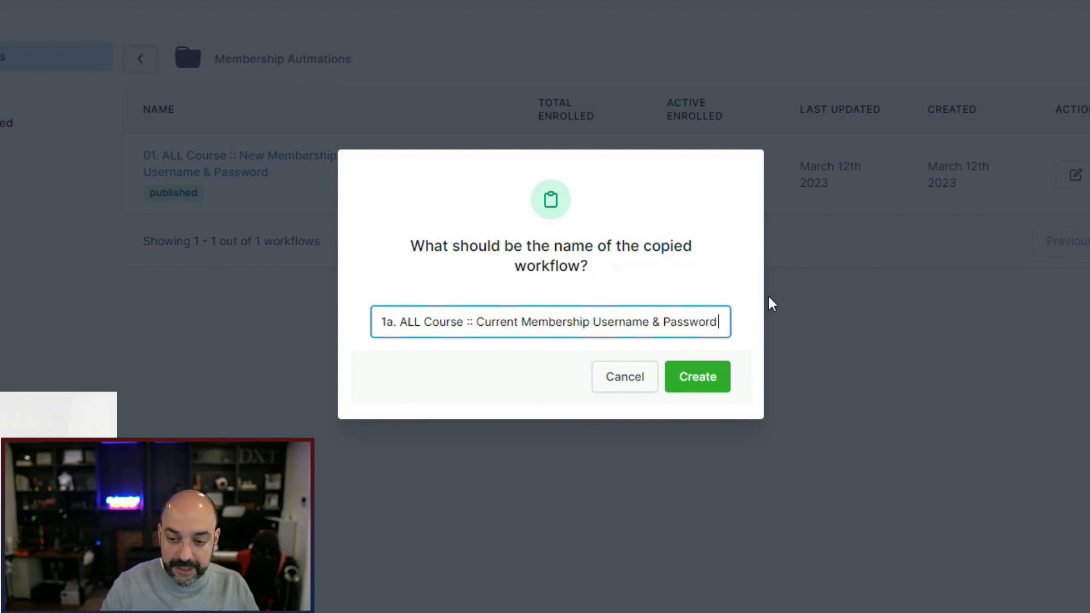
{"action": "left_click", "coordinate": [722, 382]}
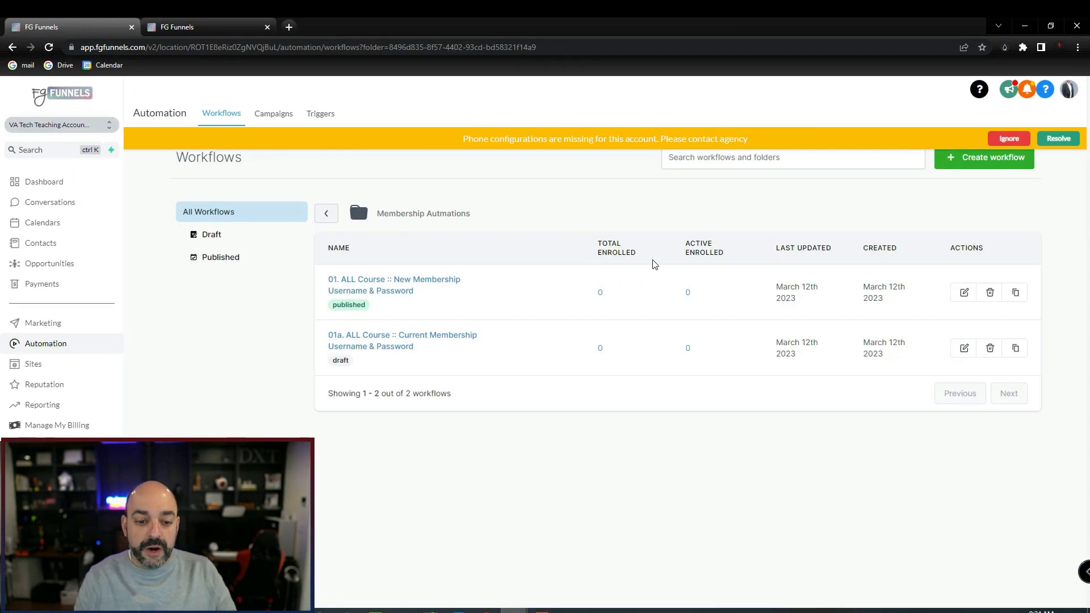
Step: In the copied 01a workflow, change the "Membership New Signup - The First" trigger's type to Offer Access Granted
{"action": "left_click", "coordinate": [400, 346]}
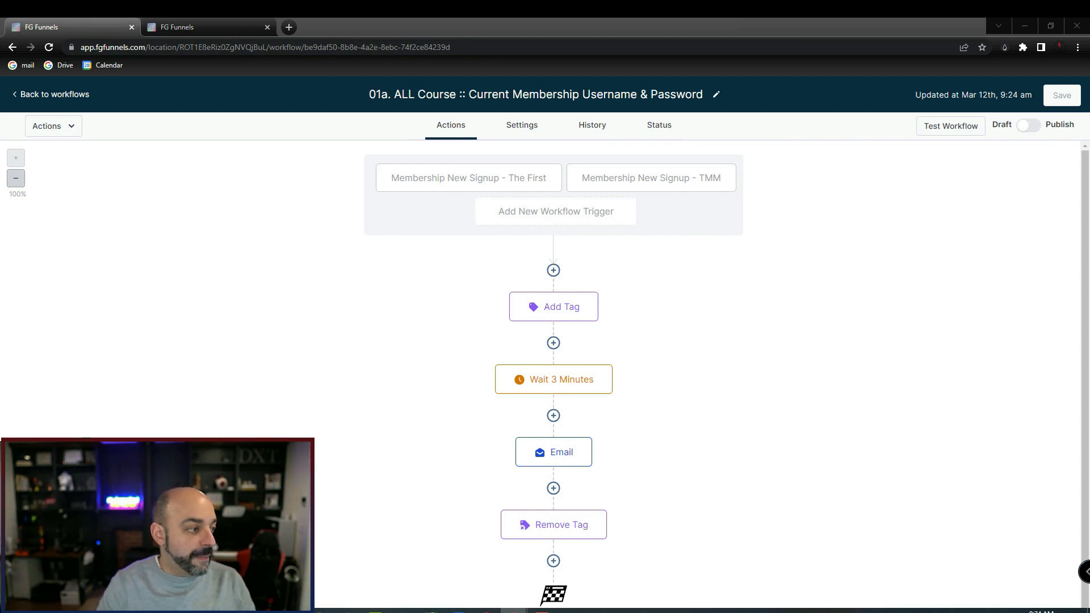
{"action": "left_click", "coordinate": [457, 181]}
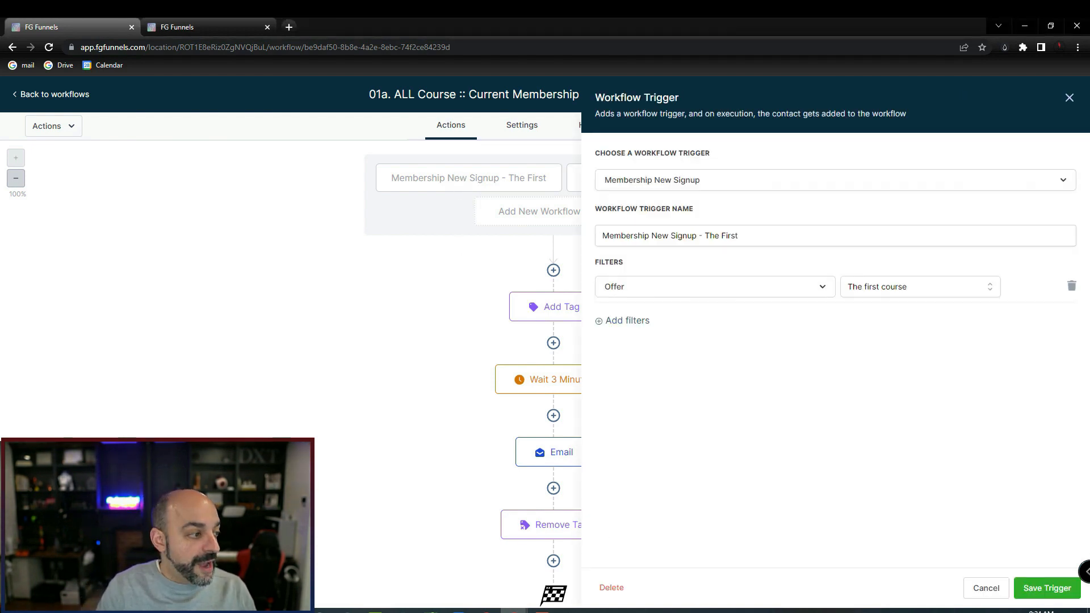
{"action": "left_click", "coordinate": [744, 187]}
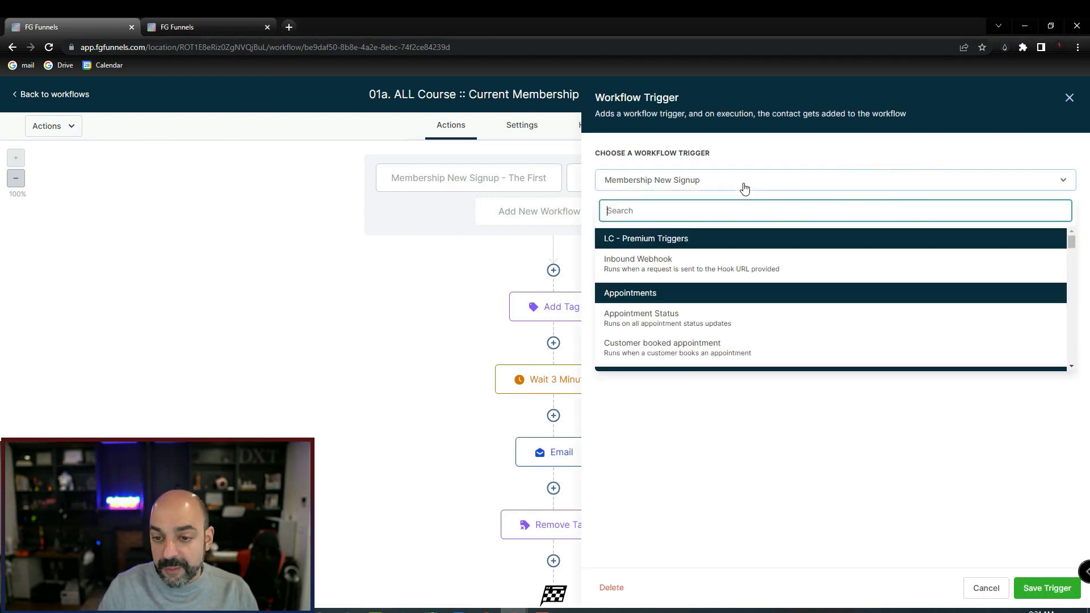
{"action": "type", "text": "offer"}
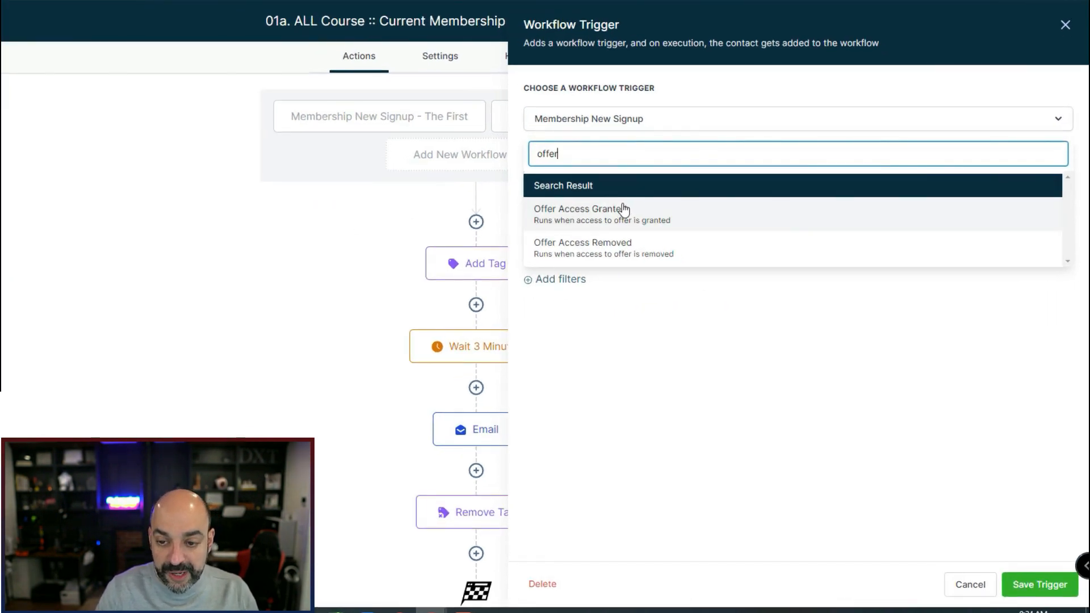
{"action": "left_click", "coordinate": [623, 211]}
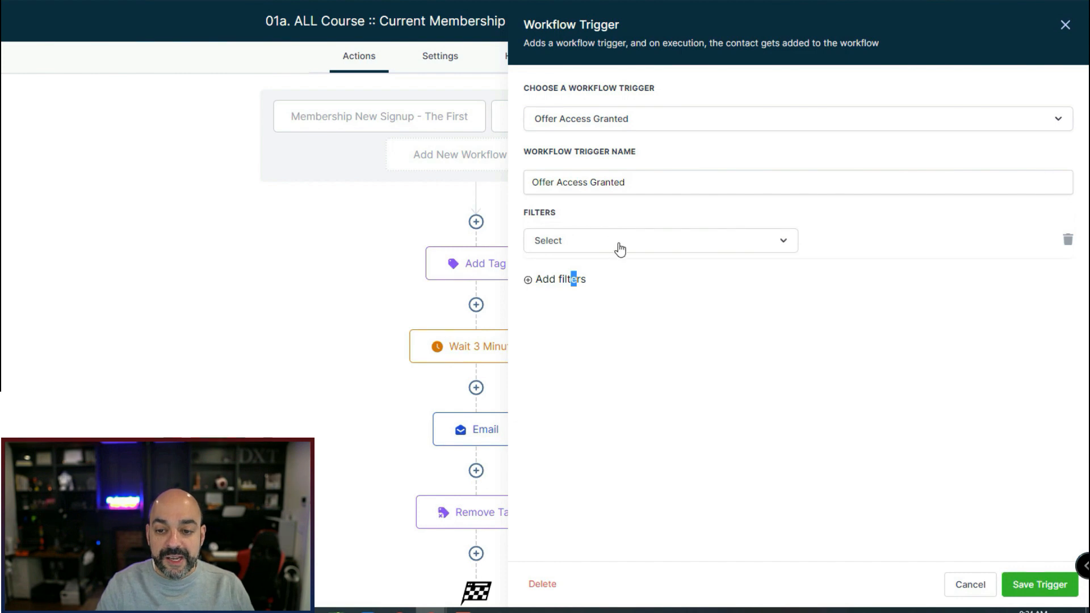
Step: Filter the Offer Access Granted trigger by the offer "The first course"
{"action": "left_click", "coordinate": [621, 250]}
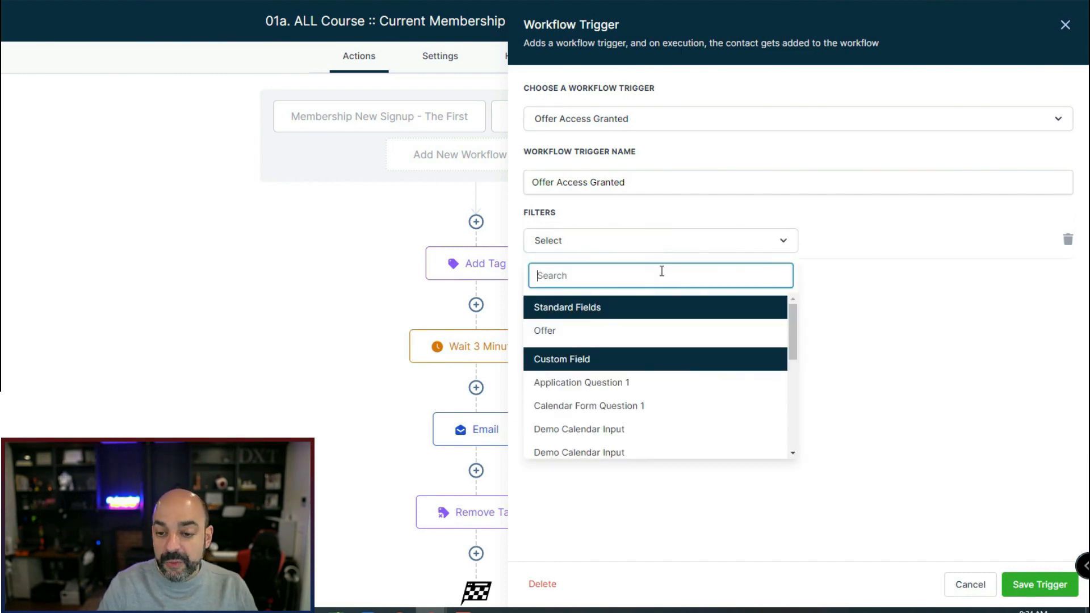
{"action": "left_click", "coordinate": [628, 327]}
{"action": "left_click", "coordinate": [858, 243]}
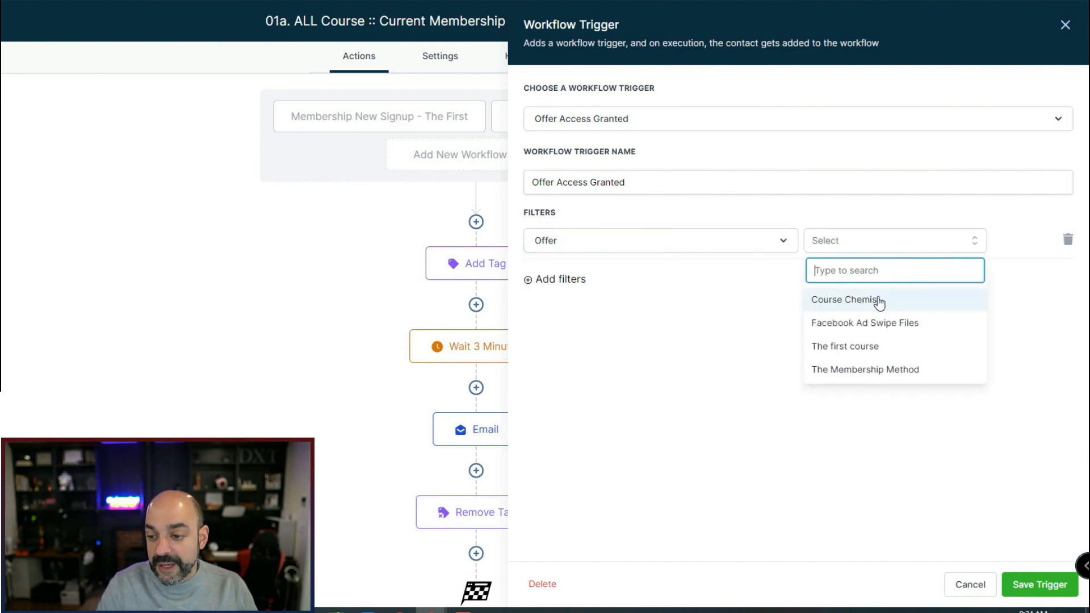
{"action": "left_click", "coordinate": [895, 351]}
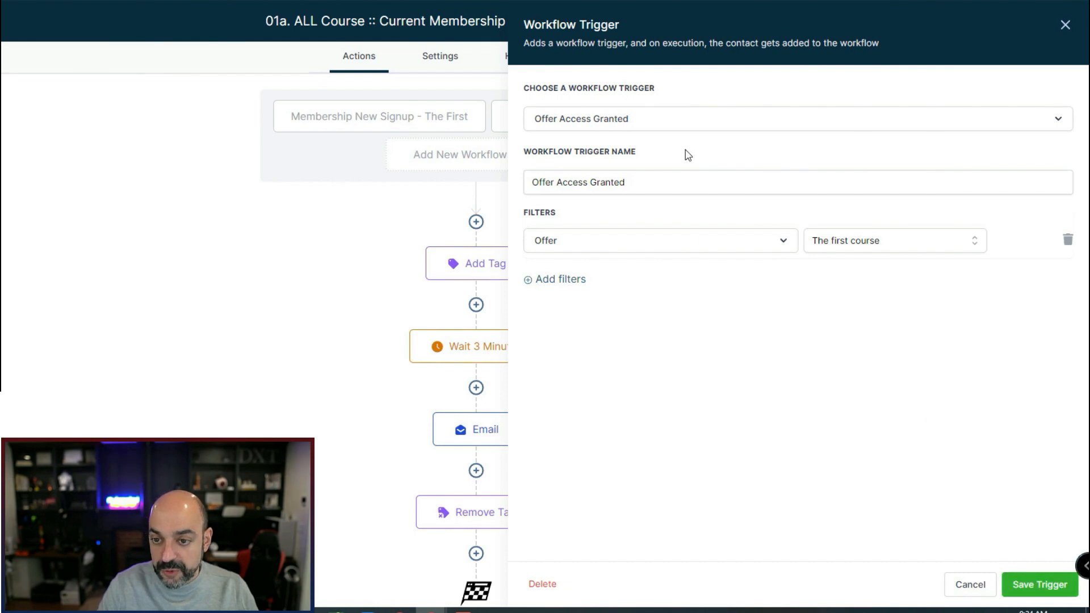
Step: Name the trigger "Offer Access Granted - The First Course" and save it
{"action": "left_click", "coordinate": [678, 176]}
{"action": "type", "text": "- The Firstr Cou"}
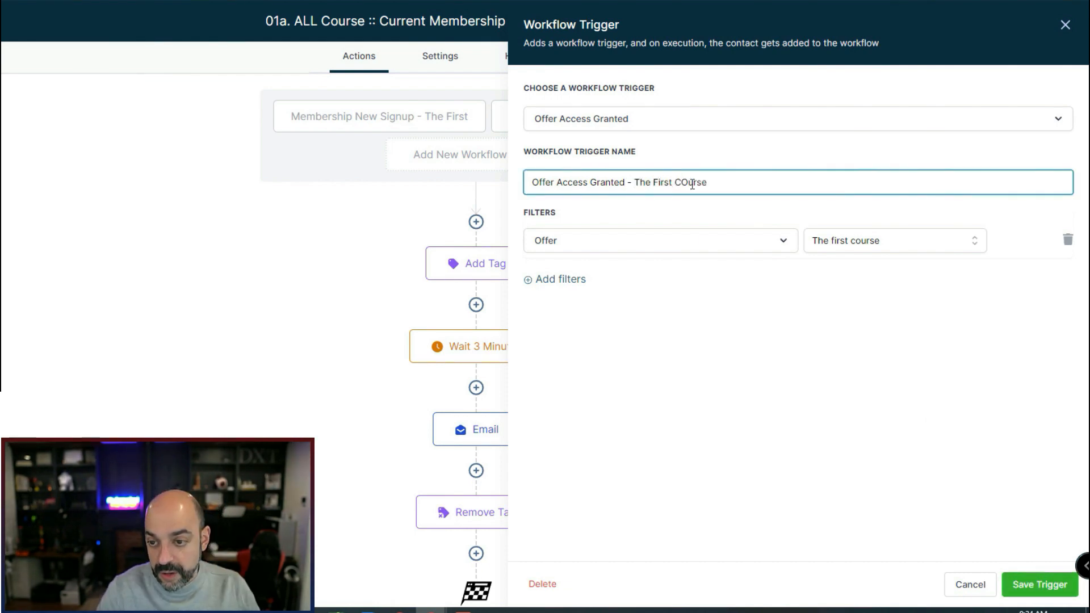
{"action": "left_click", "coordinate": [690, 181]}
{"action": "key", "text": "BackSpace"}
{"action": "type", "text": "o"}
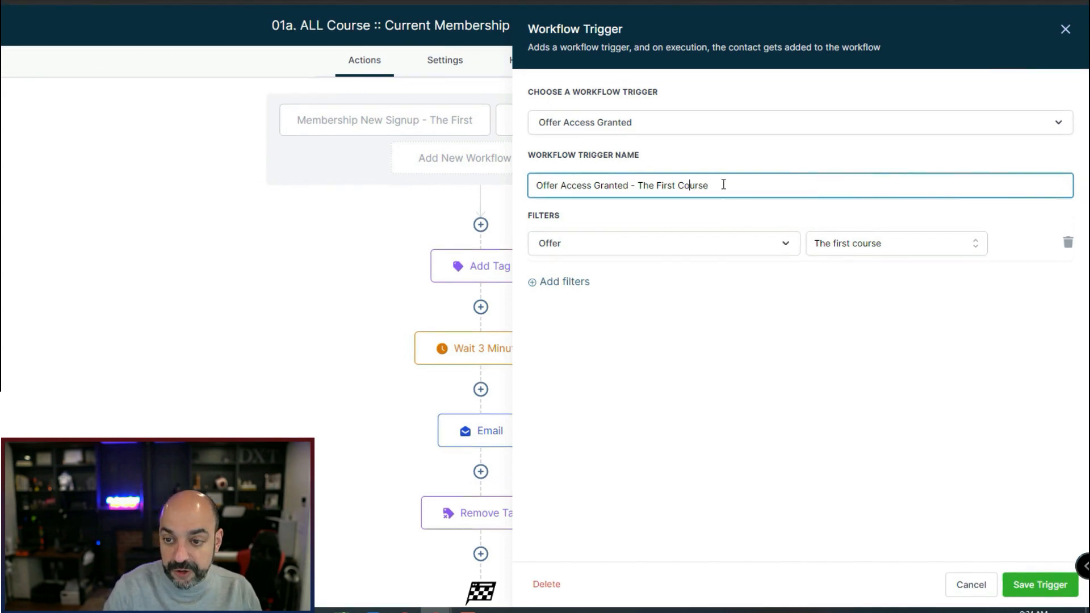
{"action": "left_click", "coordinate": [1044, 588]}
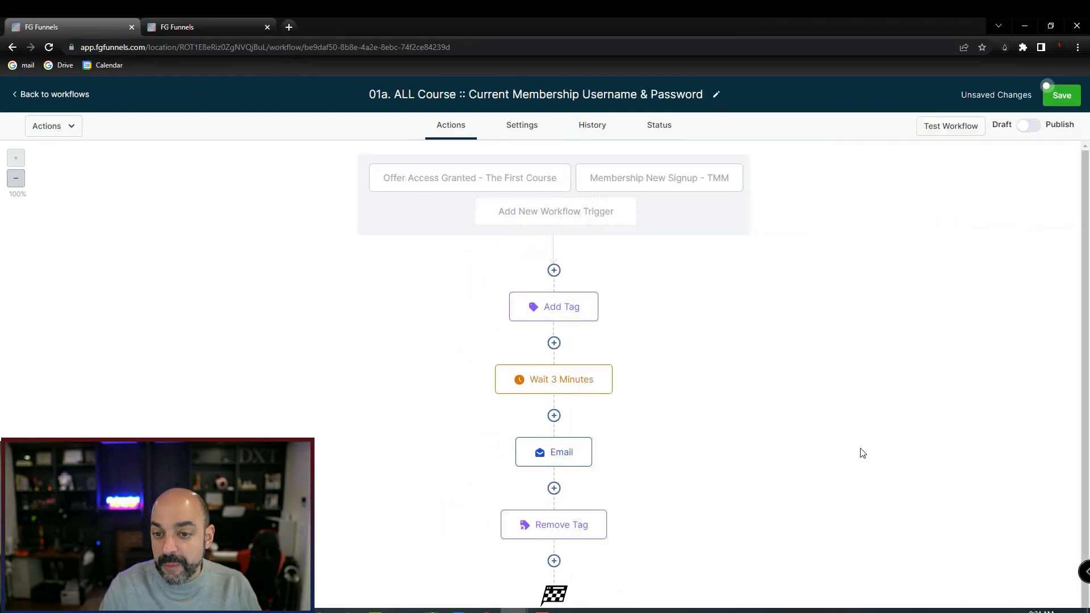
Step: Compare the settings of the "Membership New Signup - TMM" trigger with those of the "Offer Access Granted - The First Course" trigger
{"action": "left_click", "coordinate": [654, 195]}
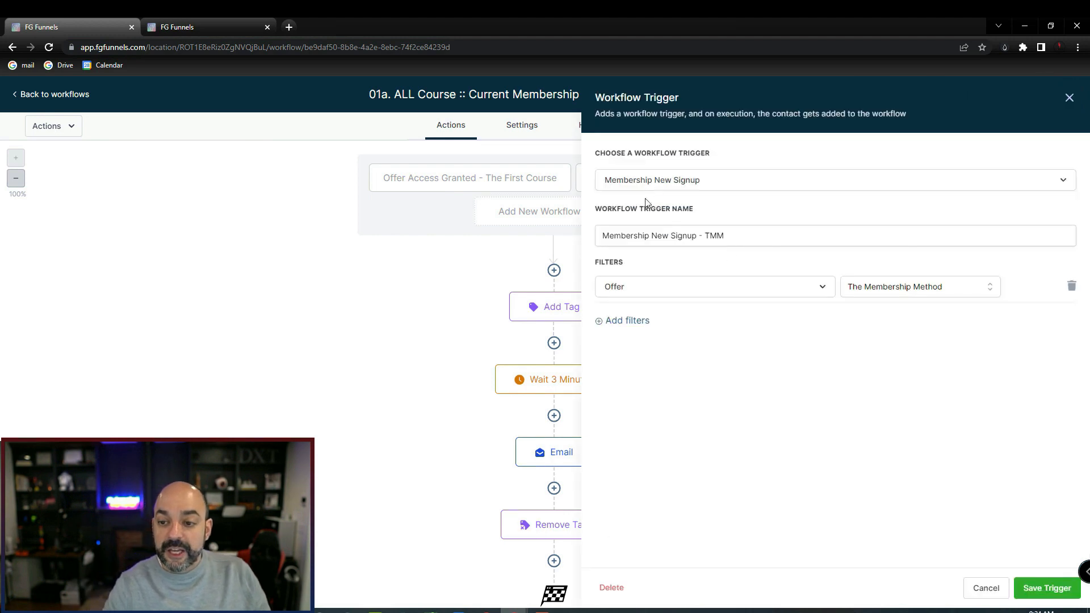
{"action": "left_click", "coordinate": [497, 186]}
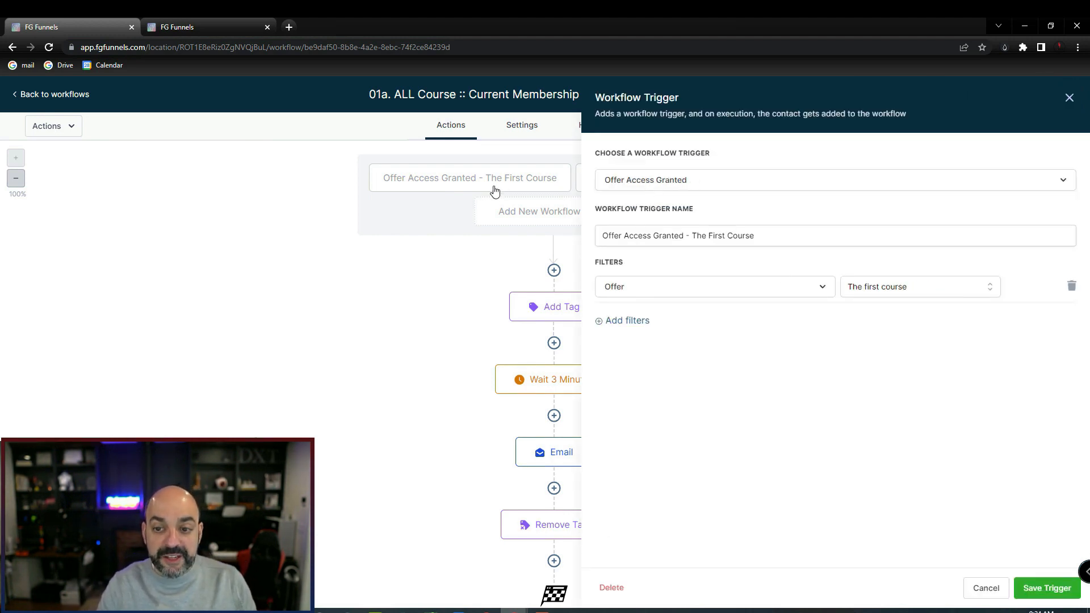
{"action": "left_click", "coordinate": [1069, 98]}
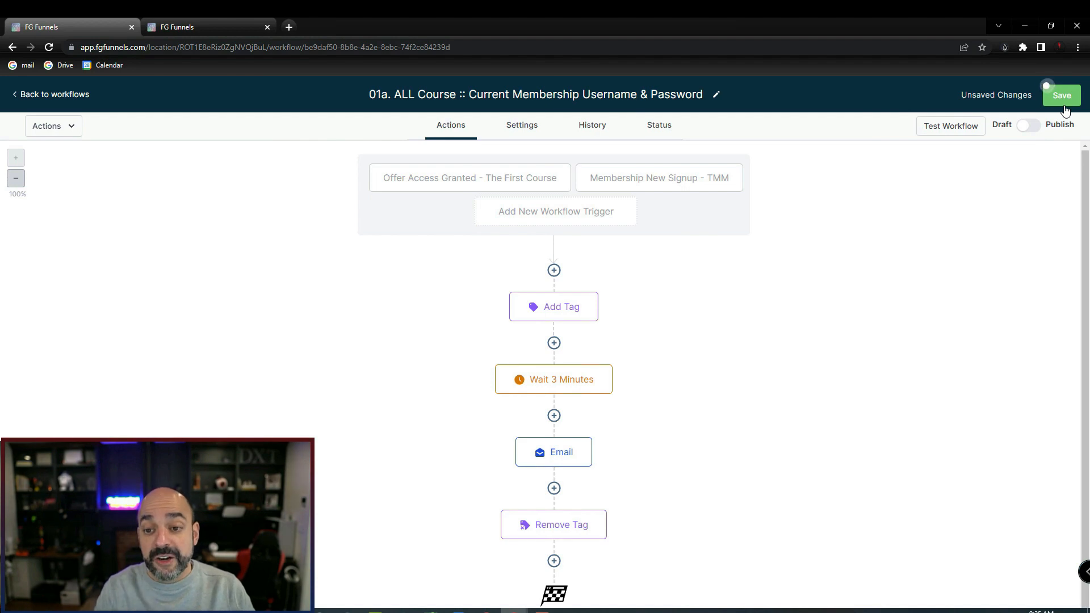
{"action": "left_click", "coordinate": [702, 179]}
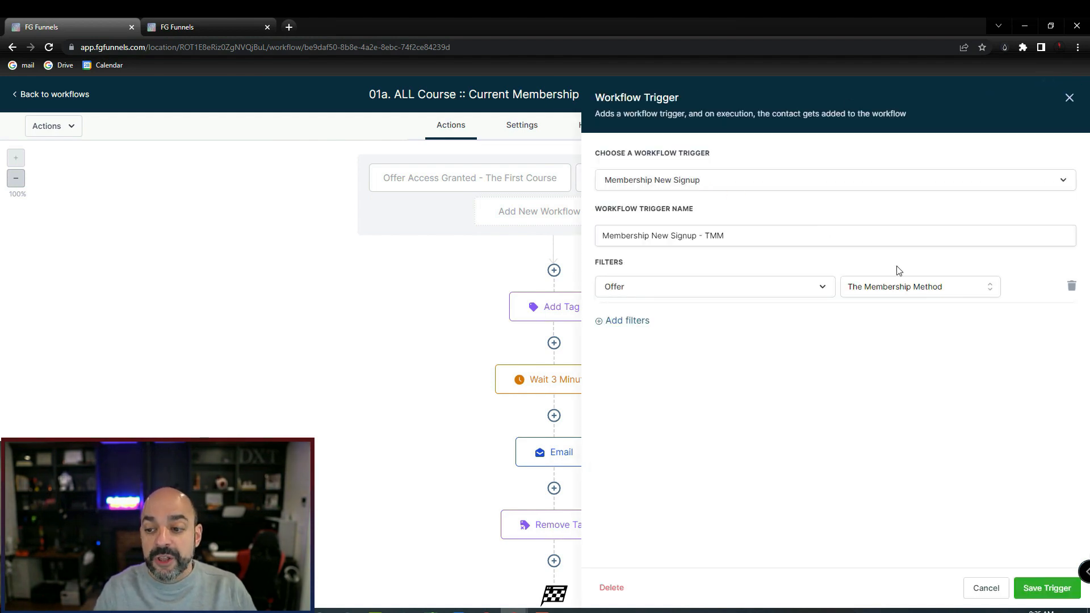
{"action": "left_click", "coordinate": [982, 588]}
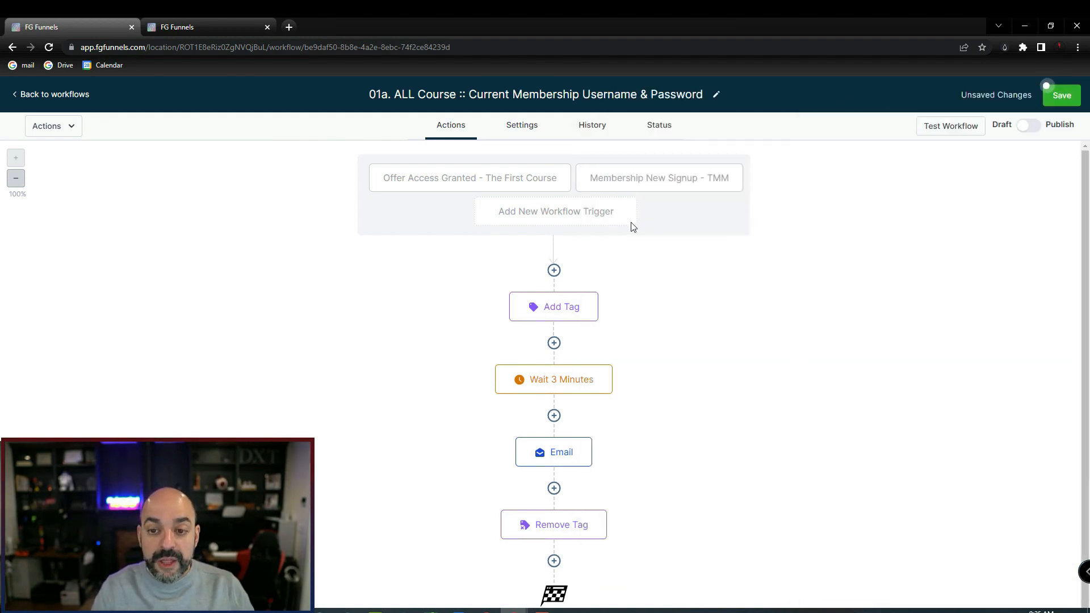
Step: Change the "Membership New Signup - TMM" trigger's type to Offer Access Granted
{"action": "left_click", "coordinate": [642, 182]}
{"action": "left_click", "coordinate": [721, 179]}
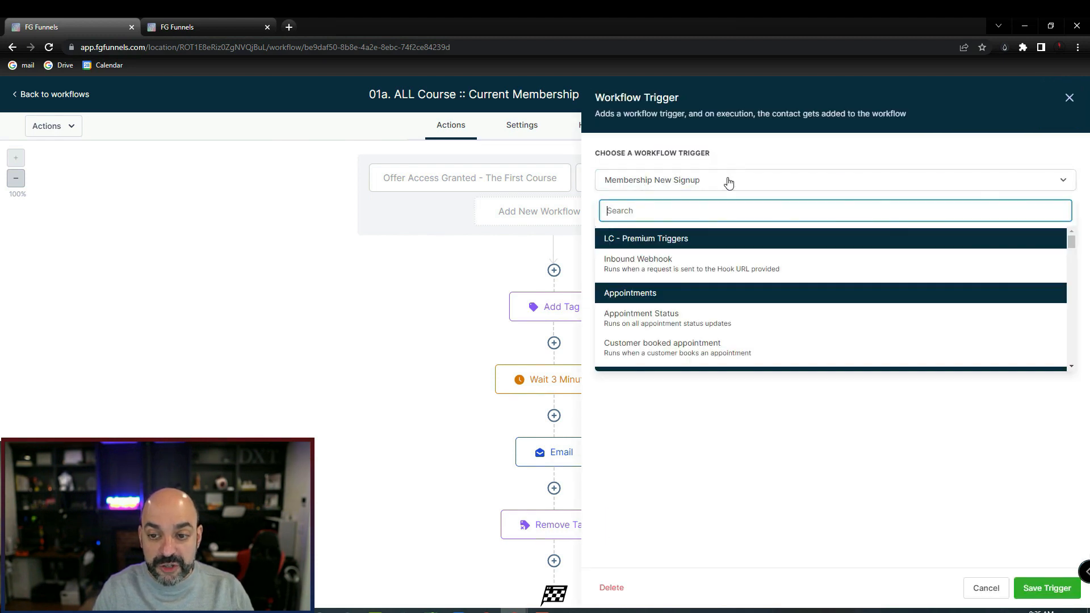
{"action": "left_click", "coordinate": [742, 156]}
{"action": "left_click", "coordinate": [706, 229]}
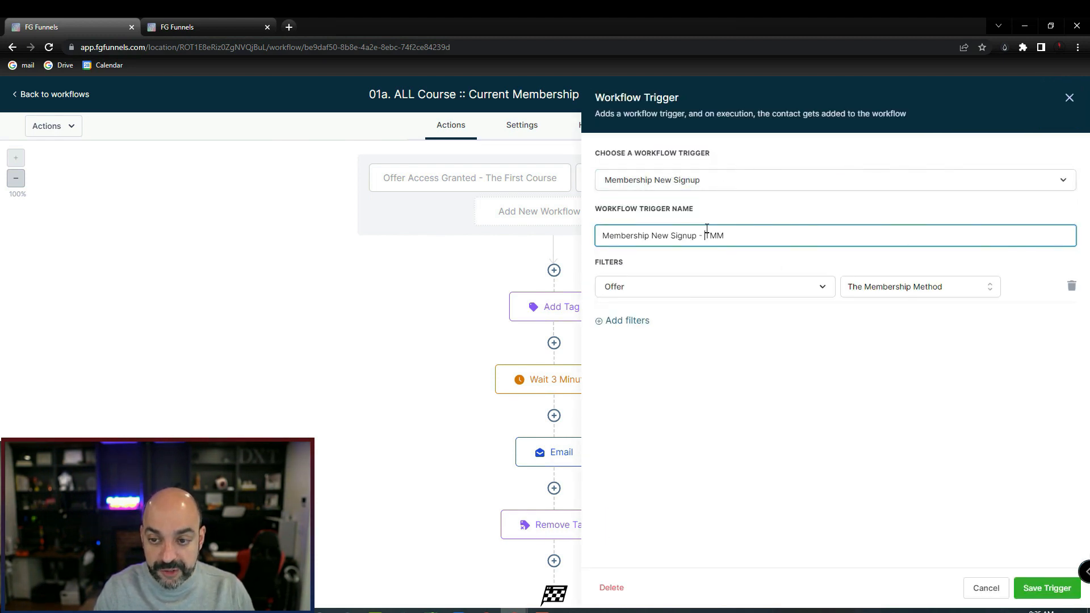
{"action": "left_click", "coordinate": [781, 180]}
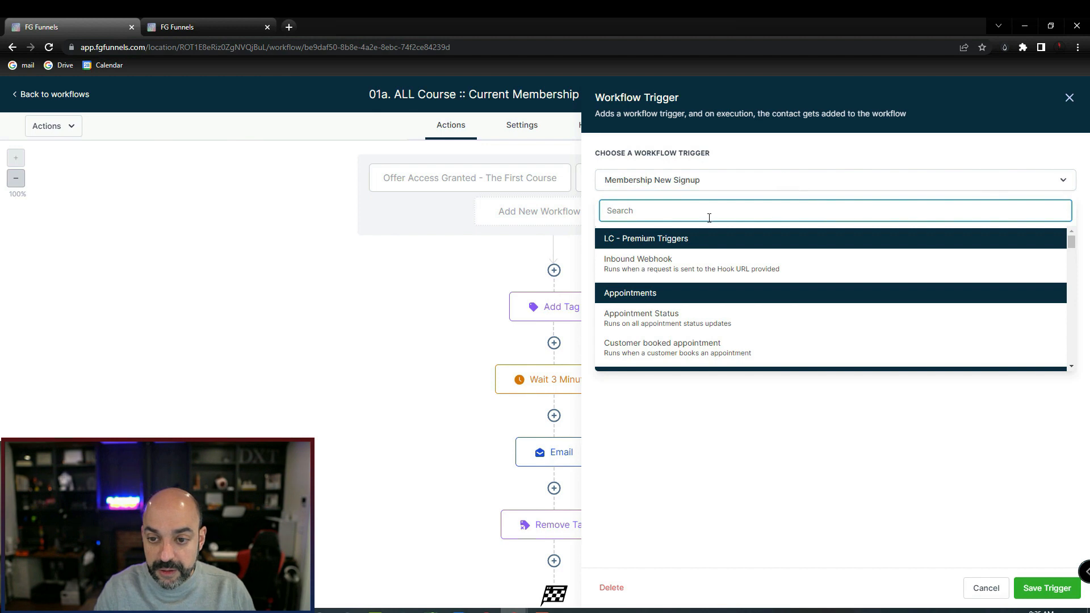
{"action": "type", "text": "offer"}
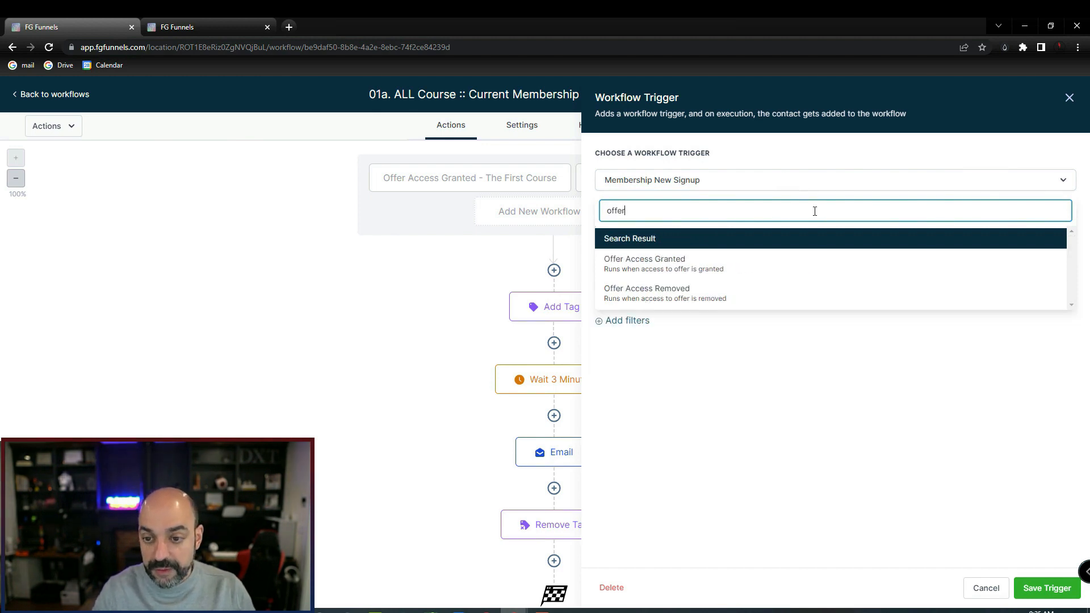
{"action": "left_click", "coordinate": [659, 262]}
Step: Filter this Offer Access Granted trigger by the offer "The Membership Method"
{"action": "left_click", "coordinate": [627, 272]}
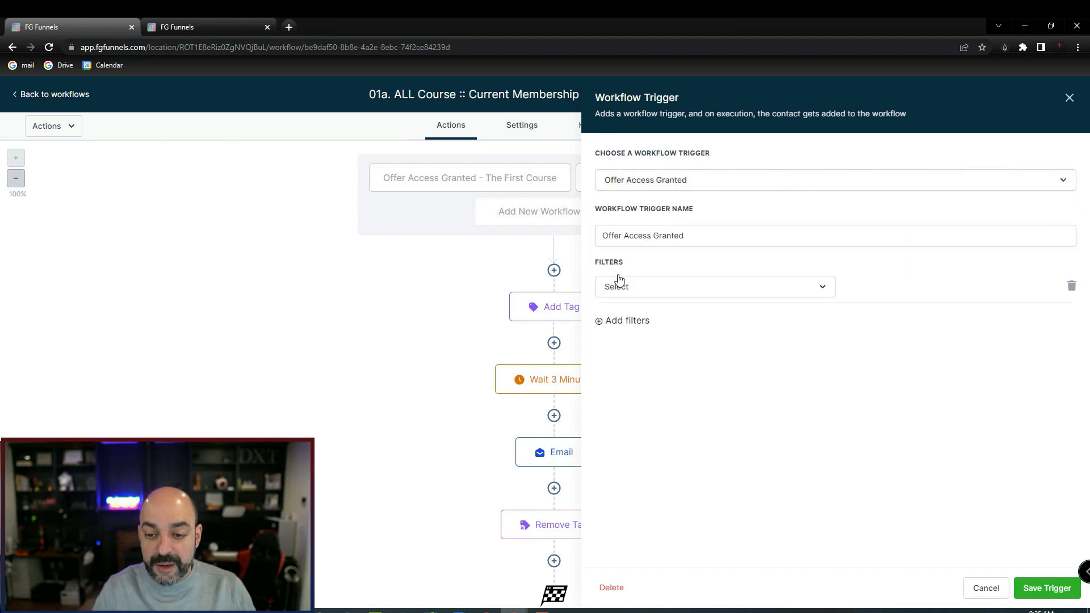
{"action": "left_click", "coordinate": [640, 286]}
{"action": "left_click", "coordinate": [630, 364]}
{"action": "left_click", "coordinate": [863, 289]}
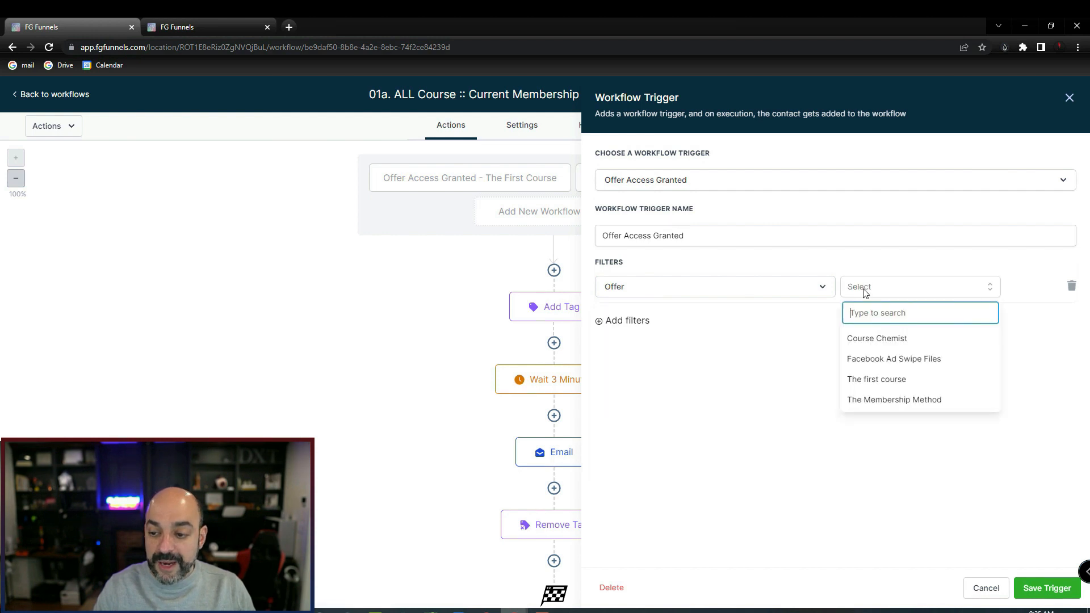
{"action": "left_click", "coordinate": [903, 402]}
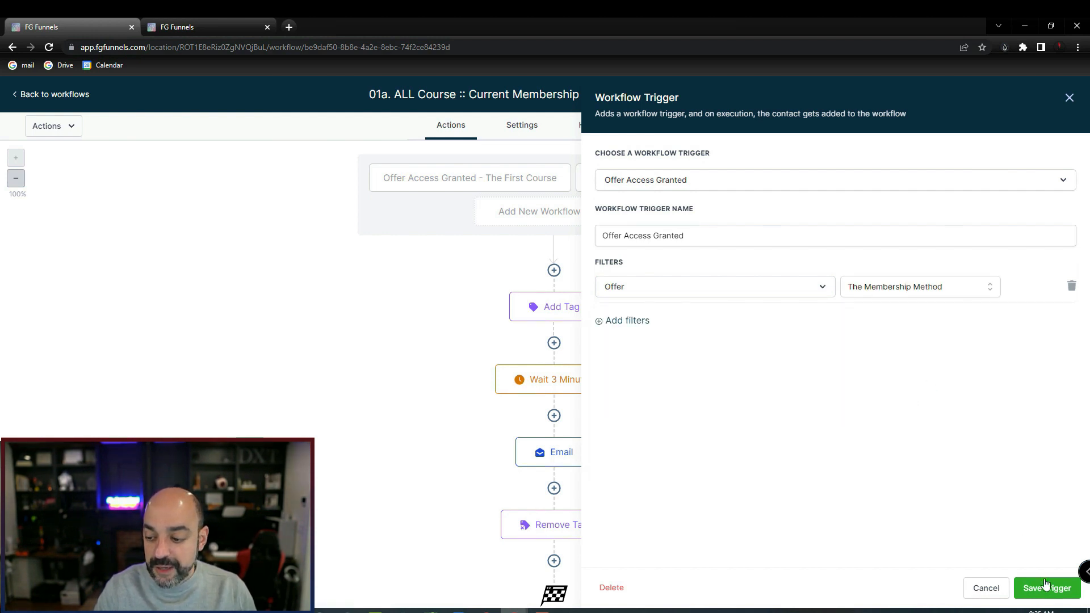
Step: Name the trigger "Offer Access Granted - TMM" and save it
{"action": "left_click", "coordinate": [741, 242]}
{"action": "type", "text": "-"}
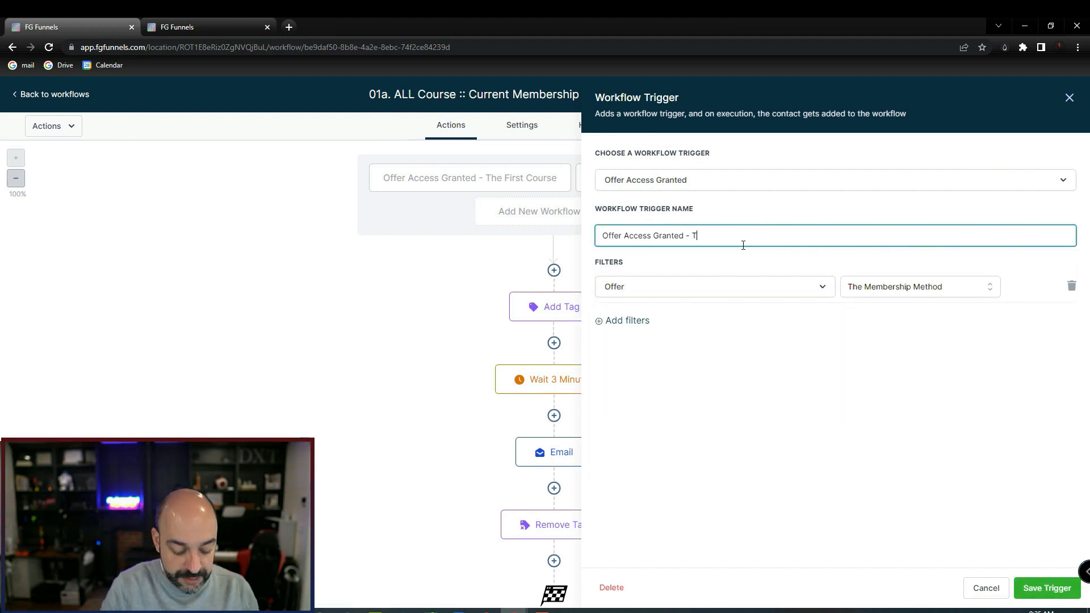
{"action": "type", "text": " TMM"}
{"action": "left_click", "coordinate": [1047, 588]}
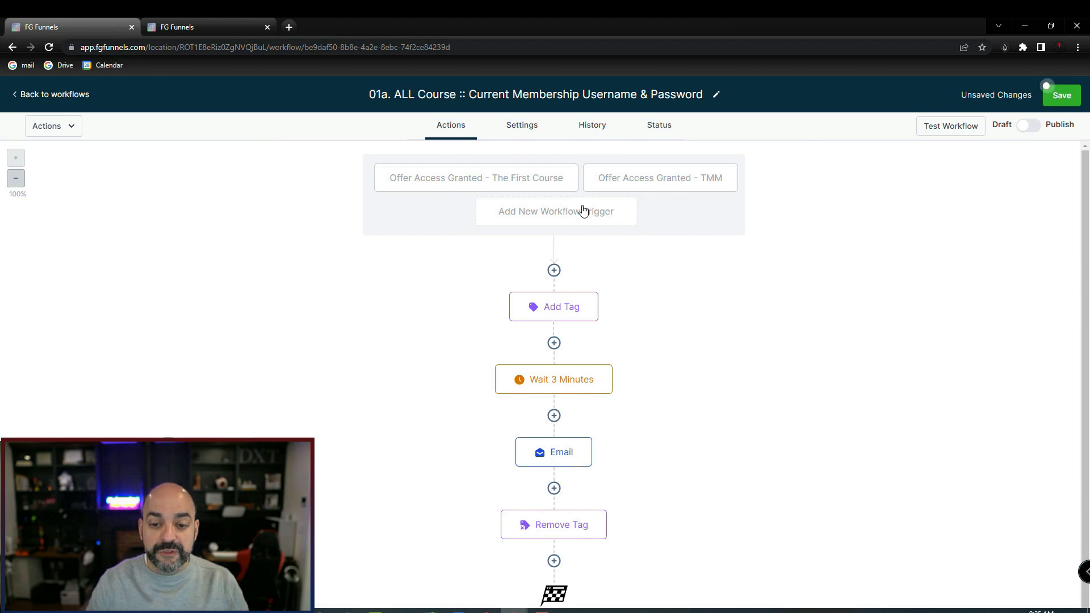
Step: Add a Wait action named "Wait 1 minute" directly below the triggers, with a time delay of 1 minute, and save it
{"action": "left_click", "coordinate": [554, 270]}
{"action": "type", "text": "wait"}
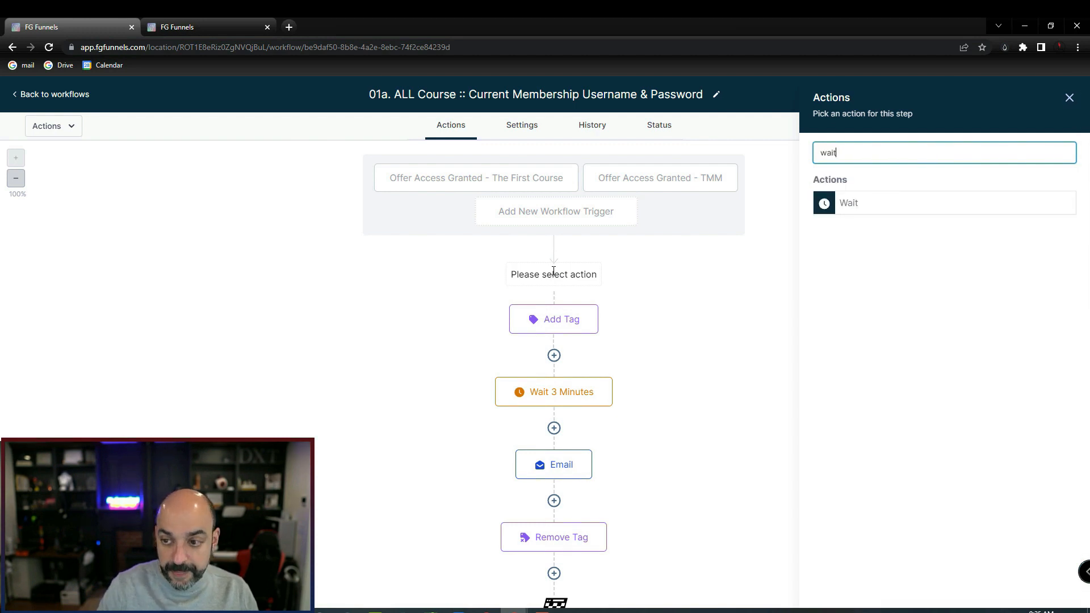
{"action": "left_click", "coordinate": [854, 205]}
{"action": "left_click", "coordinate": [715, 176]}
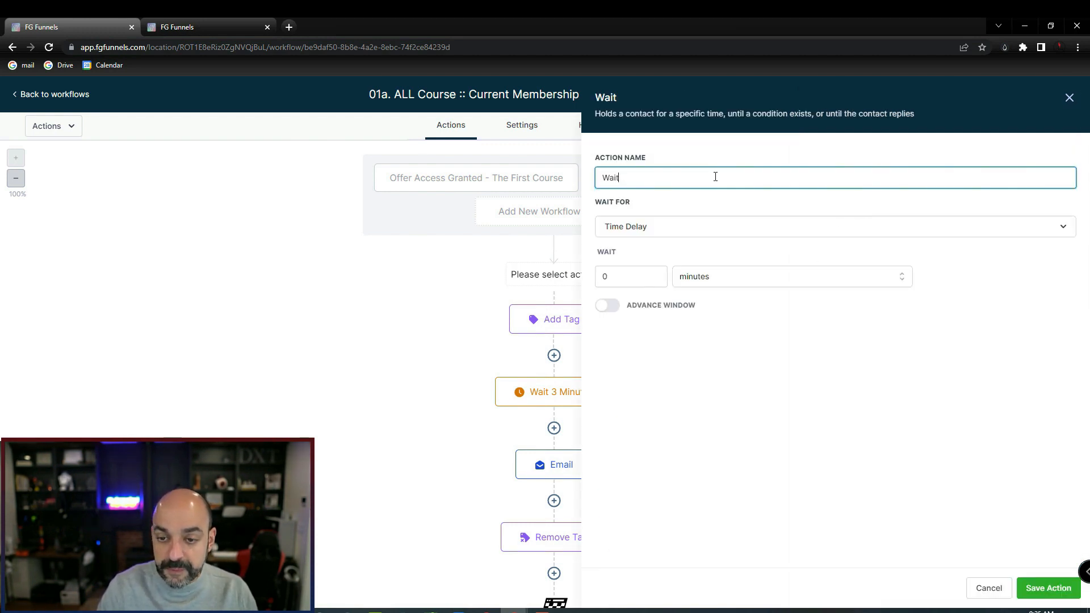
{"action": "type", "text": "1 minte"}
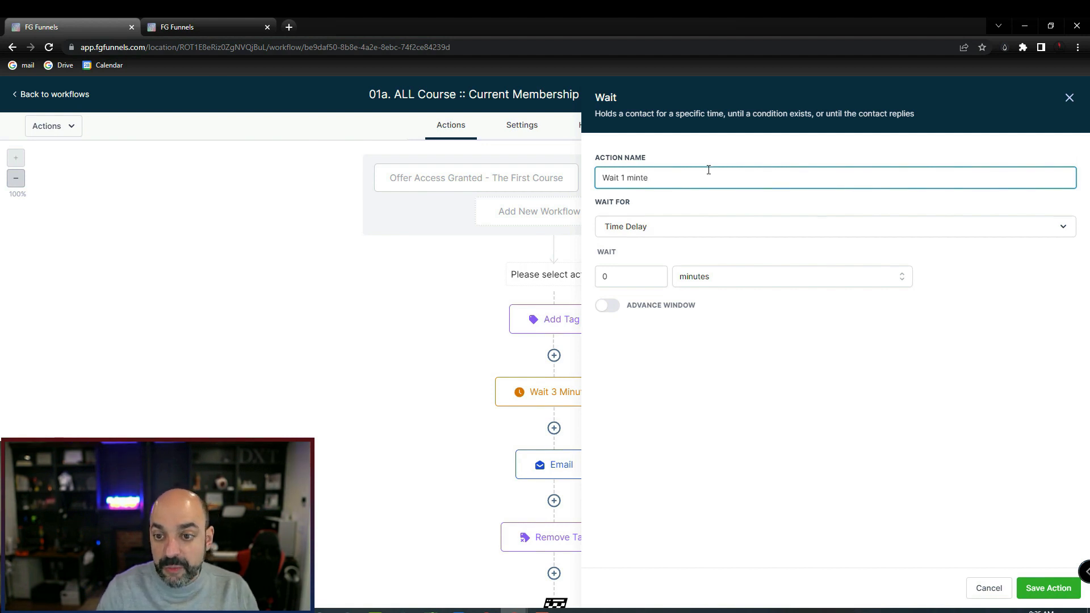
{"action": "key", "text": "BackSpace"}
{"action": "key", "text": "BackSpace"}
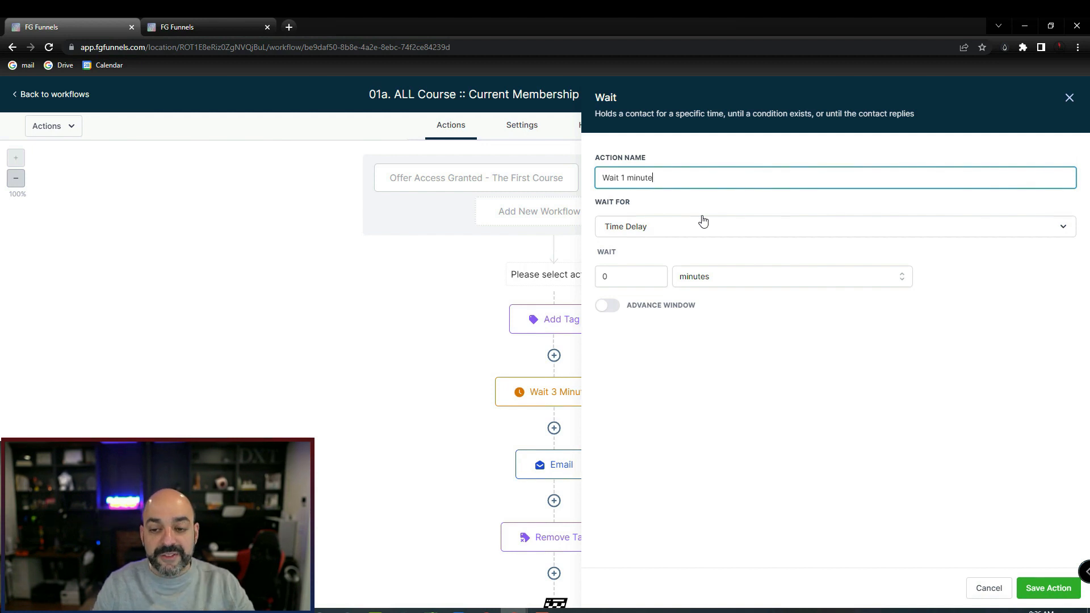
{"action": "double_click", "coordinate": [603, 276]}
{"action": "type", "text": "1"}
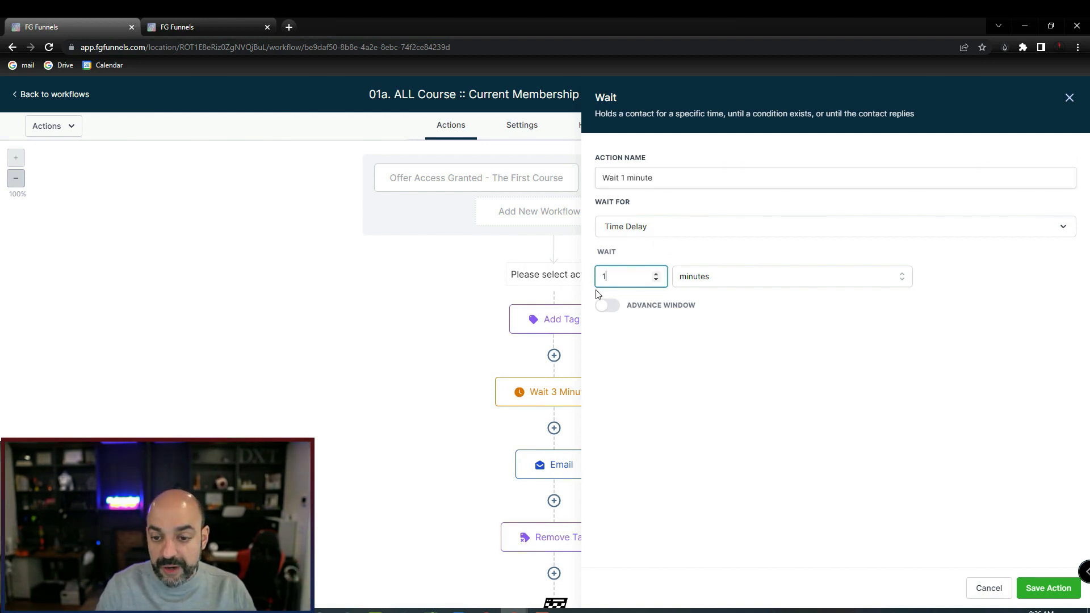
{"action": "left_click", "coordinate": [1047, 587]}
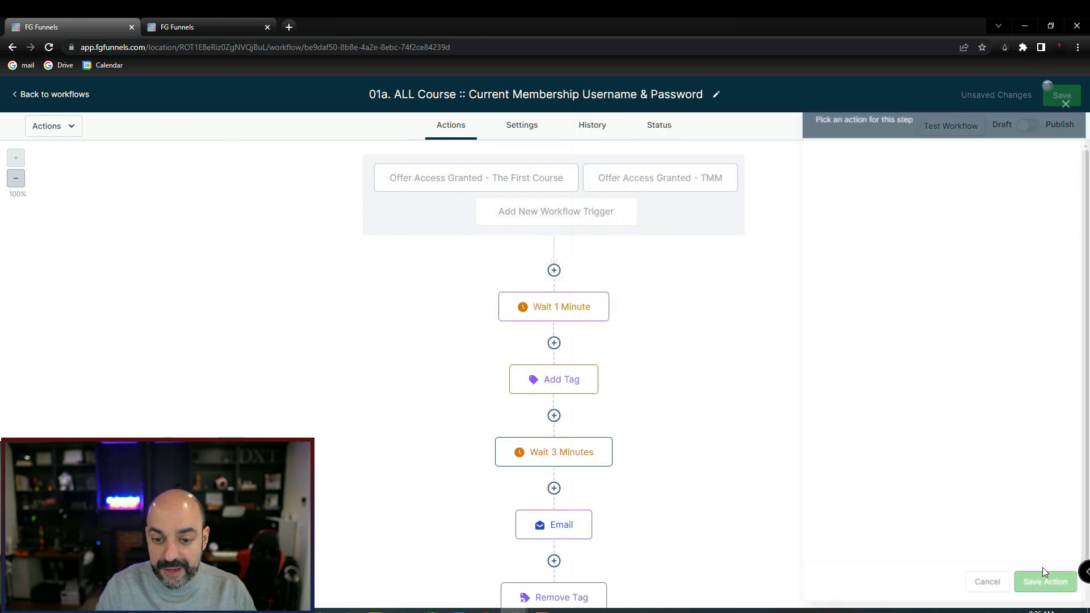
Step: Delete the Add Tag action that follows the 1-minute wait
{"action": "left_click", "coordinate": [596, 366]}
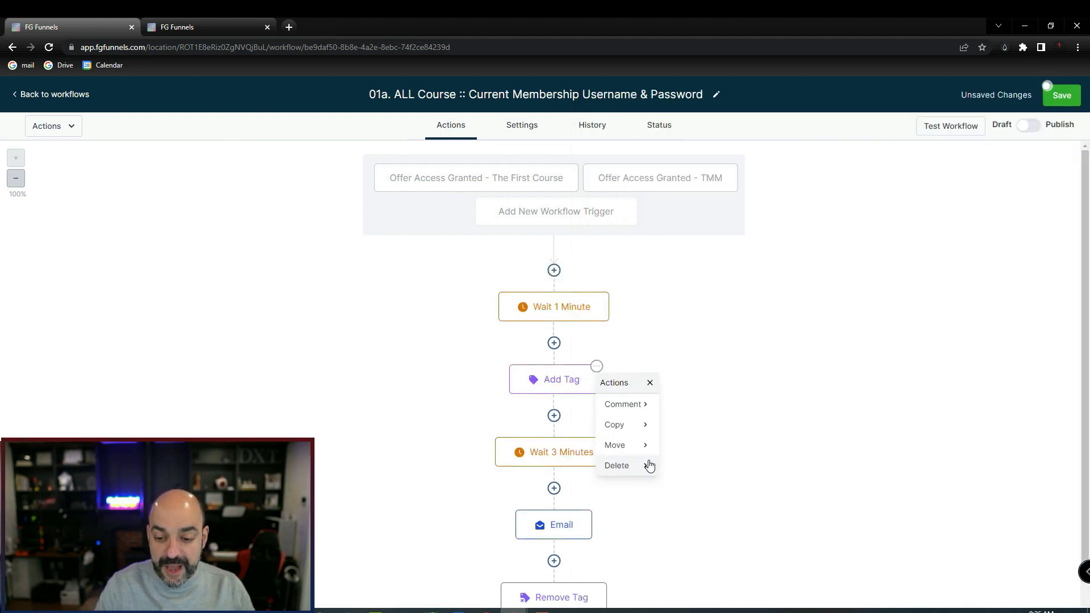
{"action": "left_click", "coordinate": [650, 465]}
{"action": "left_click", "coordinate": [720, 406]}
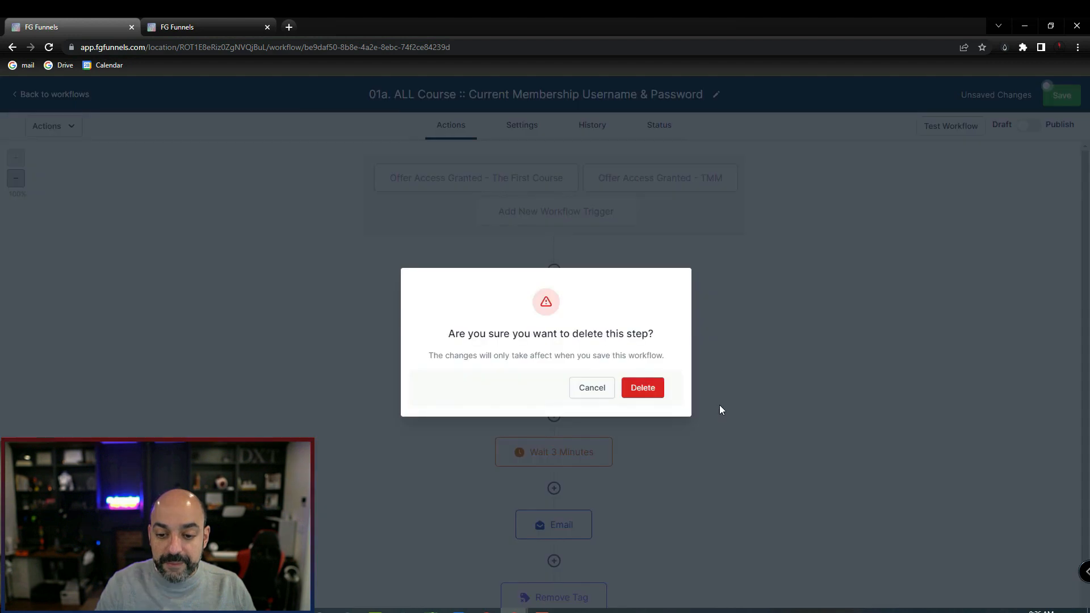
{"action": "left_click", "coordinate": [643, 388]}
Step: Insert an If / Else action between the 1-minute and 3-minute waits
{"action": "left_click", "coordinate": [554, 343]}
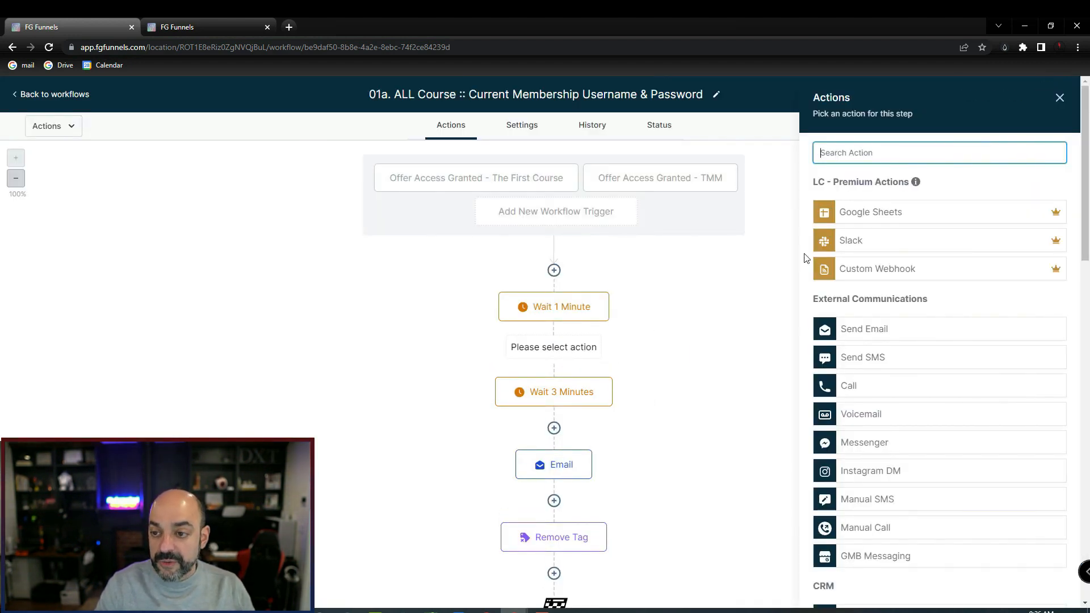
{"action": "type", "text": "if"}
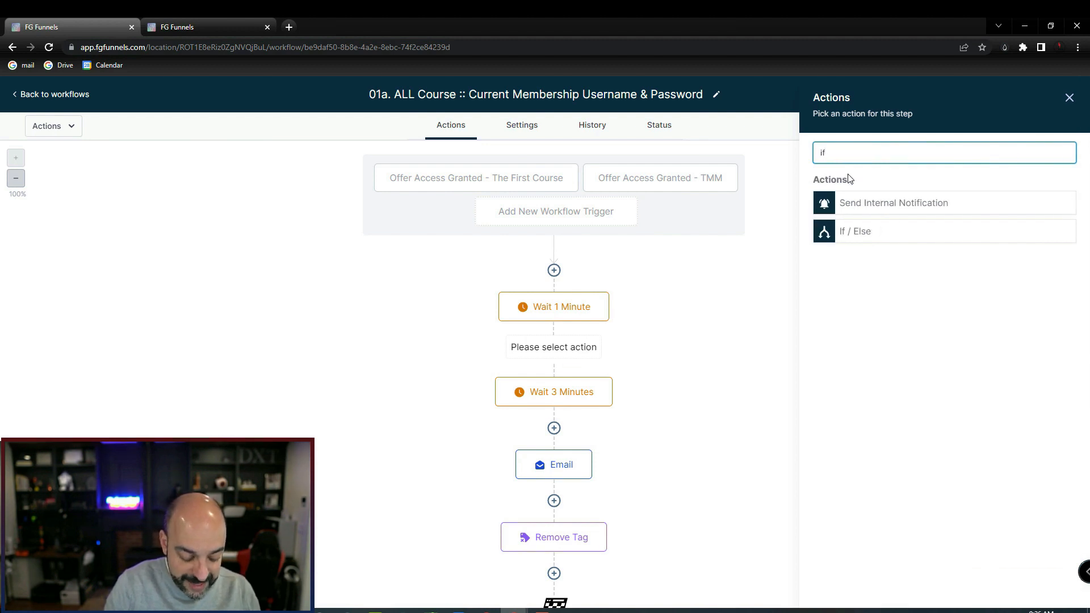
{"action": "type", "text": "/else"}
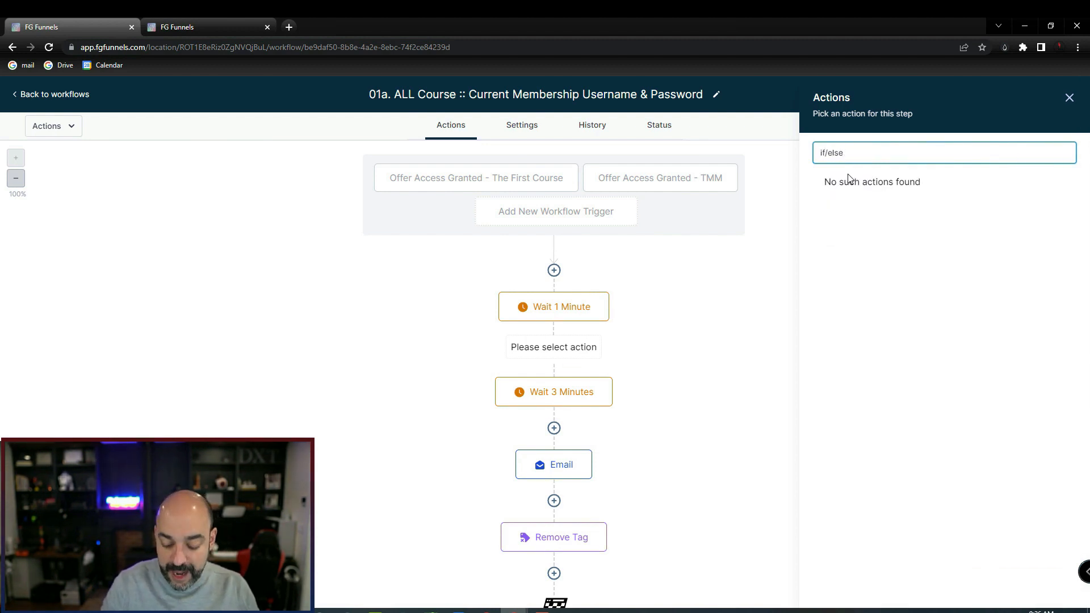
{"action": "key", "text": "BackSpace"}
{"action": "key", "text": "BackSpace"}
{"action": "left_click", "coordinate": [914, 236]}
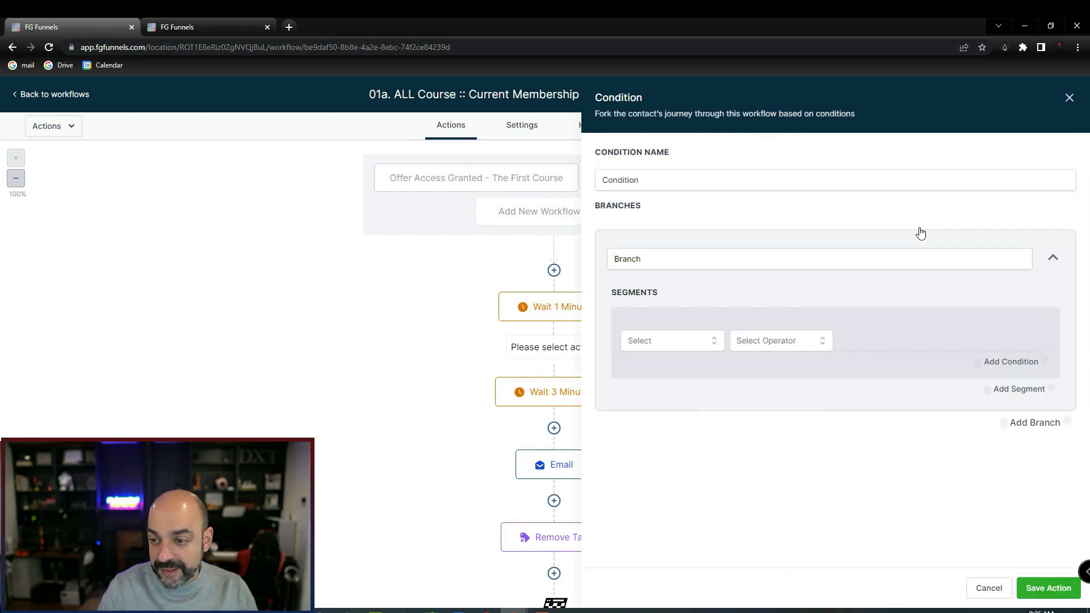
Step: Name the condition's branch "Check For New Member Tag"
{"action": "left_click_drag", "start_coordinate": [727, 252], "coordinate": [588, 262]}
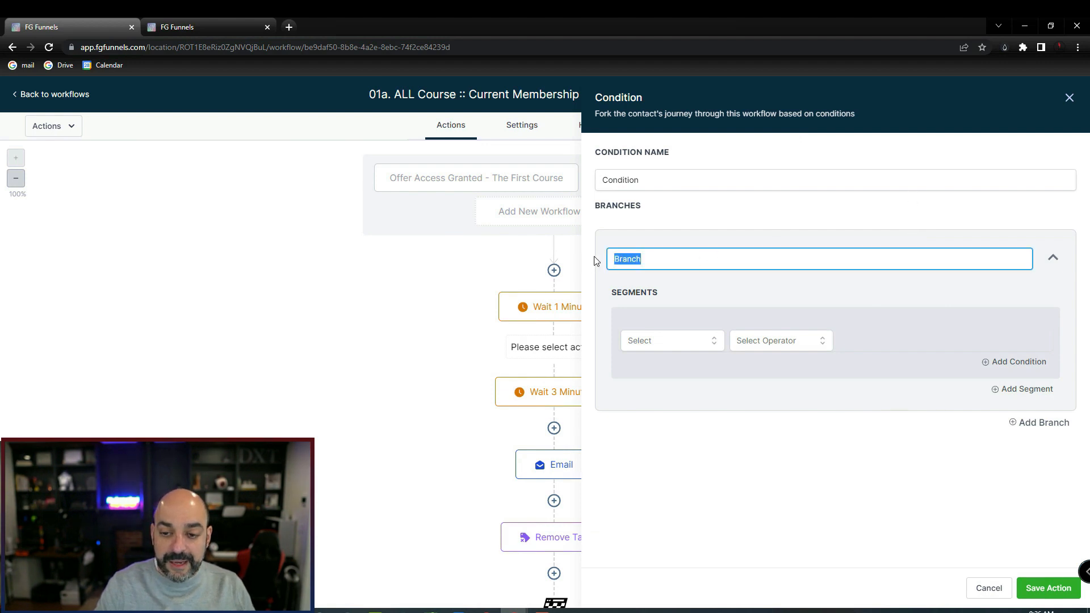
{"action": "type", "text": "Check For New"}
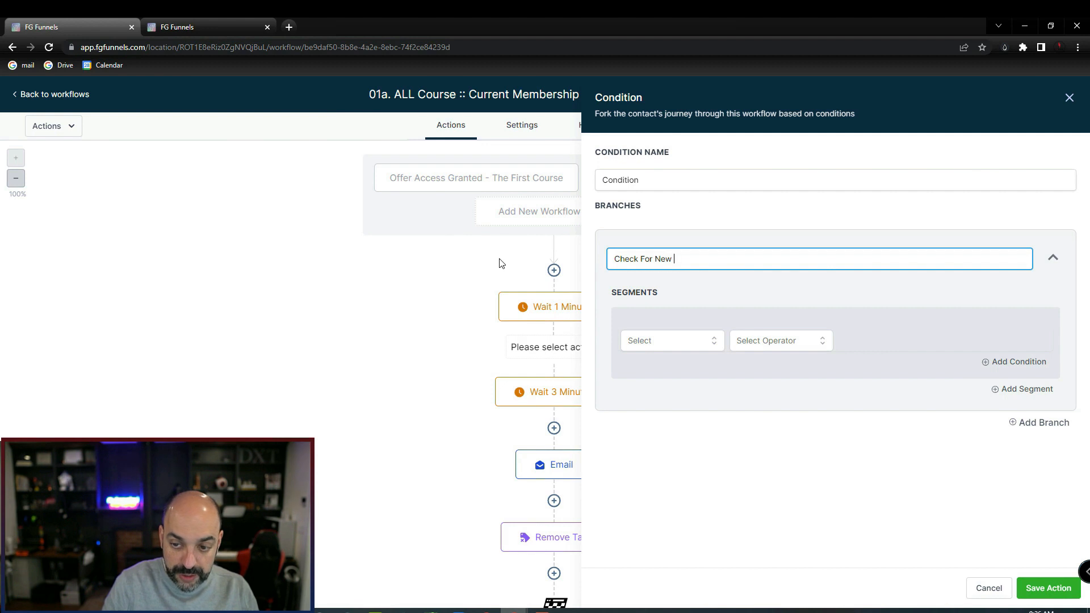
{"action": "type", "text": " Member Tag"}
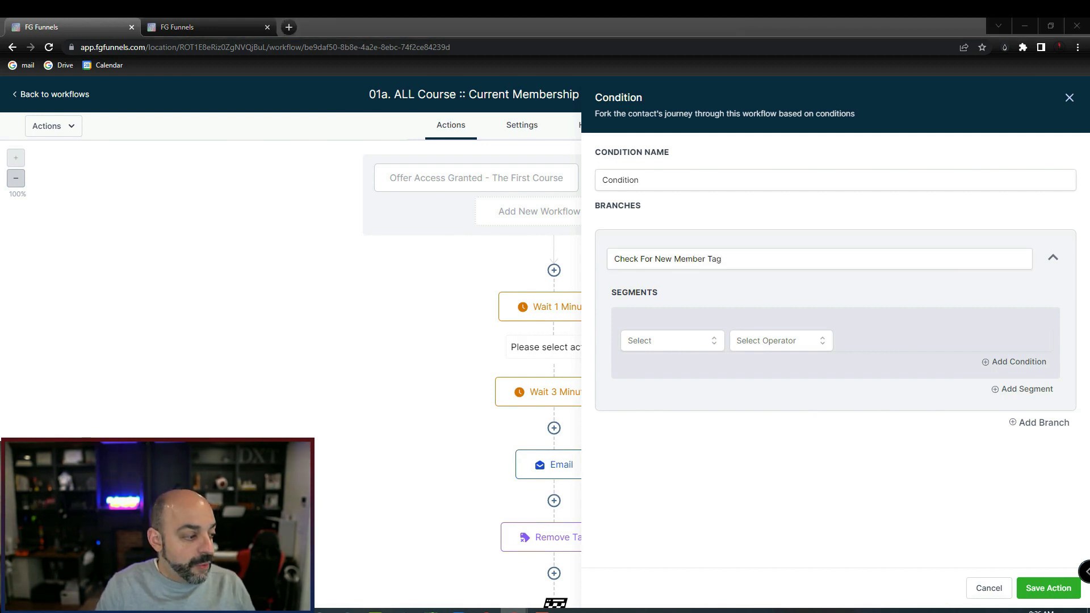
Step: Set the branch's condition to contact Tags does not include "new membership temp tag" and save the action
{"action": "left_click", "coordinate": [662, 348]}
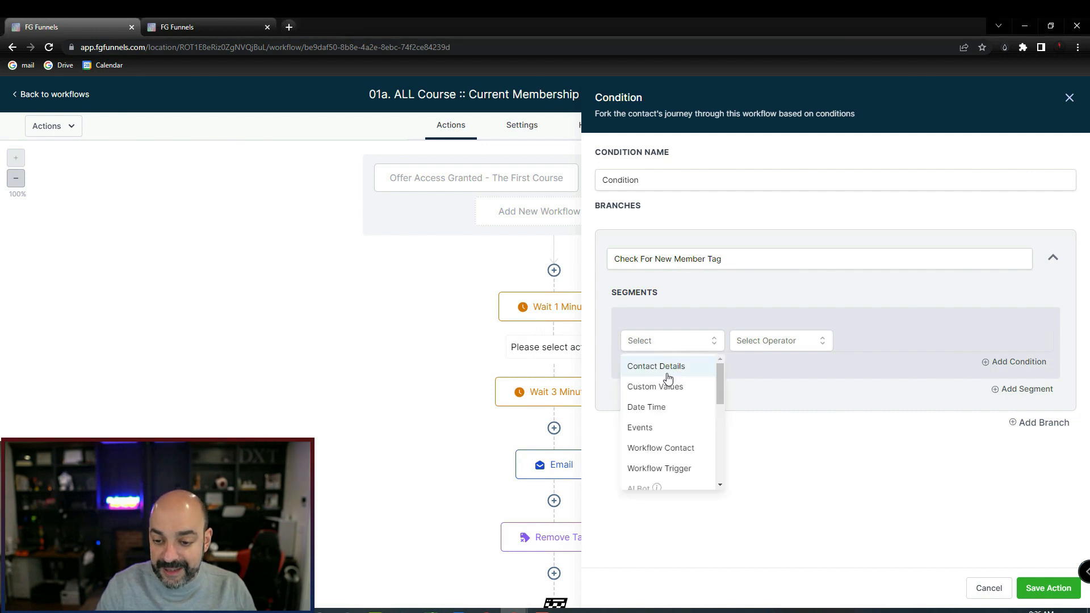
{"action": "left_click", "coordinate": [658, 366]}
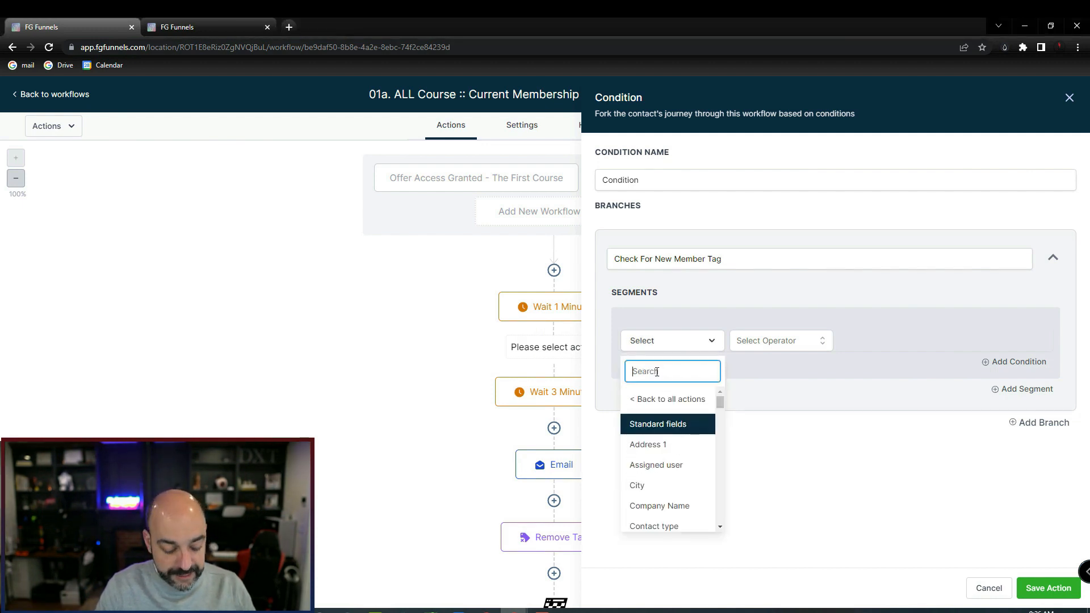
{"action": "type", "text": "ta"}
{"action": "left_click", "coordinate": [640, 479]}
{"action": "left_click", "coordinate": [780, 341]}
{"action": "left_click", "coordinate": [780, 386]}
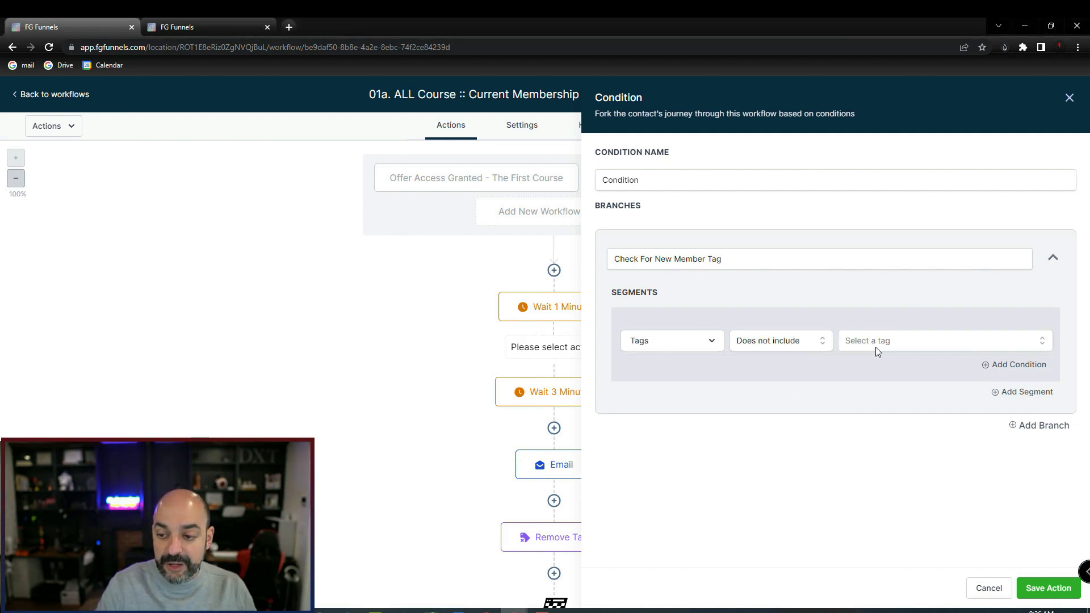
{"action": "left_click", "coordinate": [875, 346]}
{"action": "type", "text": "new"}
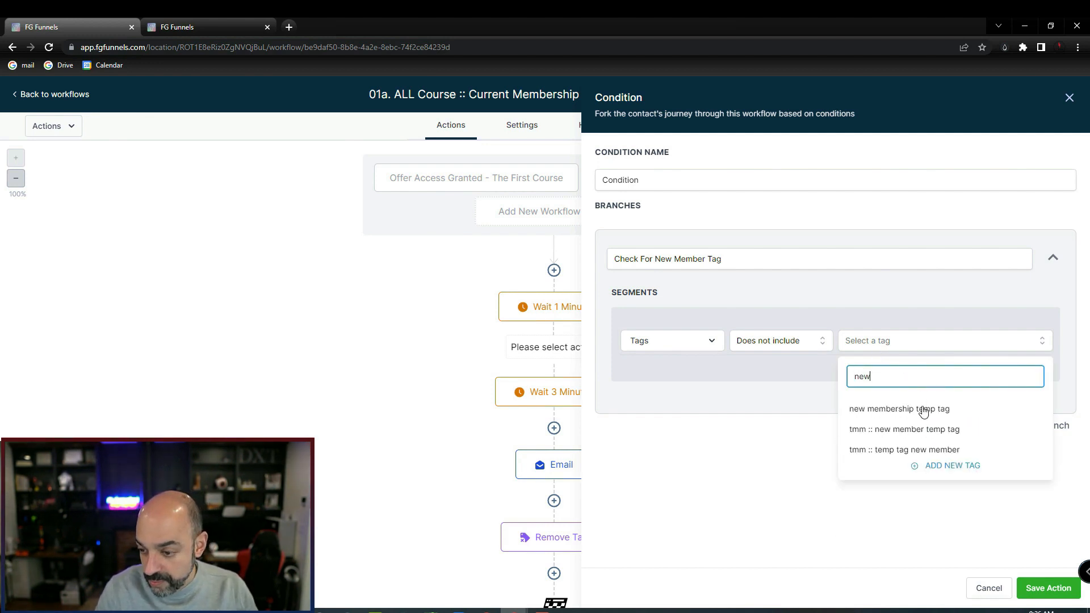
{"action": "left_click", "coordinate": [924, 410]}
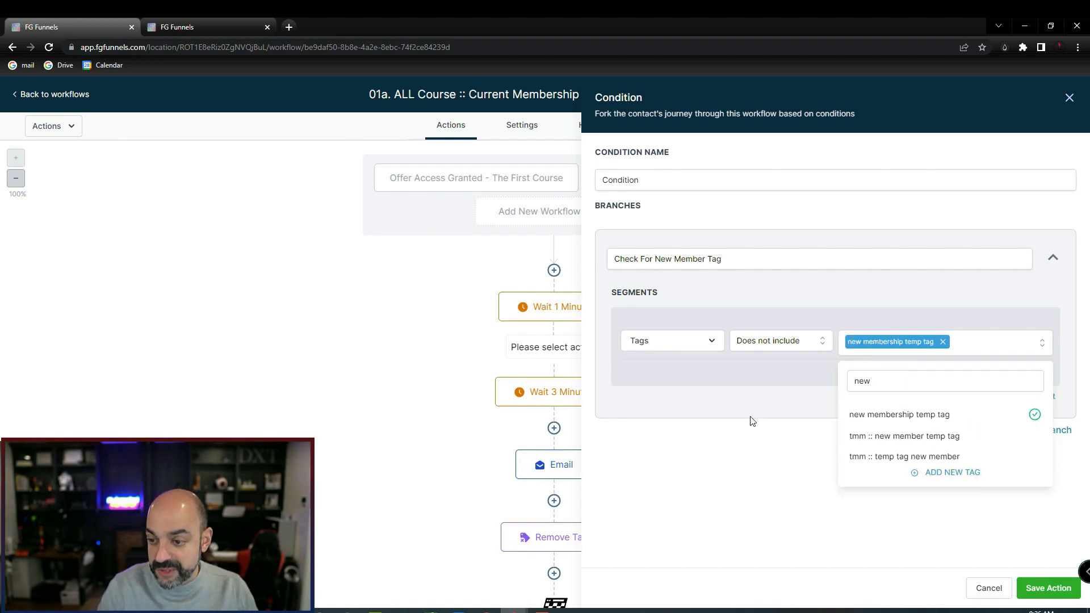
{"action": "left_click", "coordinate": [758, 472]}
{"action": "left_click", "coordinate": [1044, 589]}
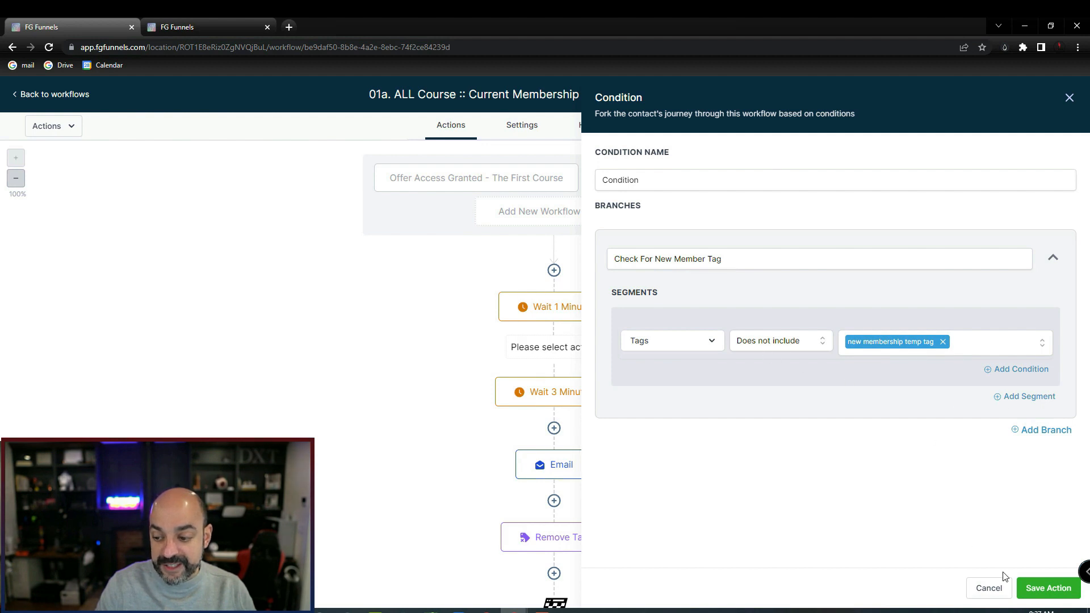
Step: Save the If / Else condition that checks contacts for the new member tag
{"action": "left_click", "coordinate": [1059, 587]}
{"action": "scroll", "coordinate": [680, 389], "scroll_direction": "down", "scroll_amount": 1}
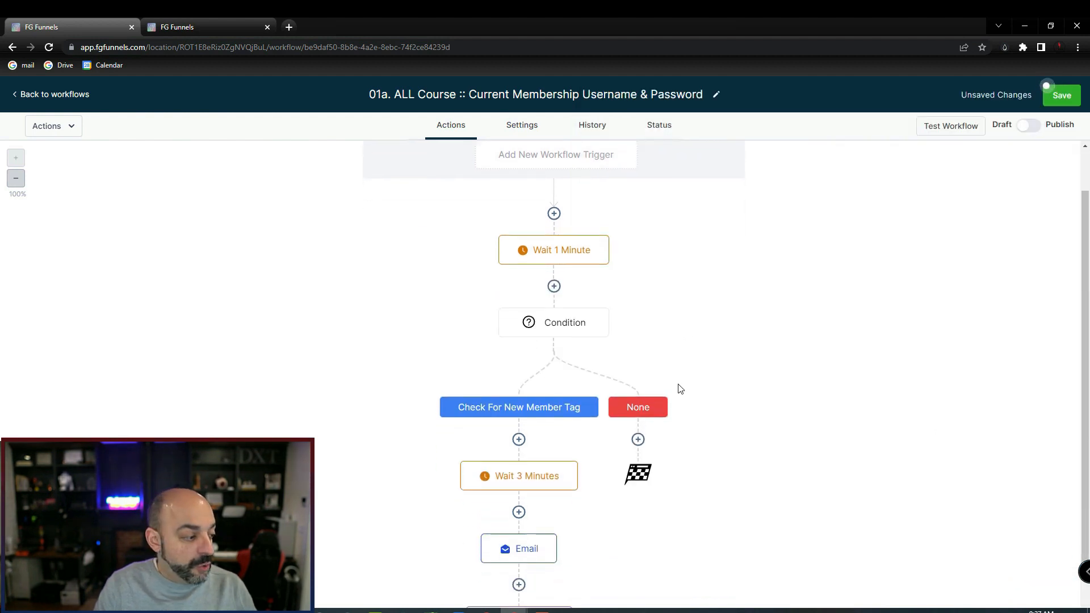
{"action": "scroll", "coordinate": [680, 389], "scroll_direction": "down", "scroll_amount": 1}
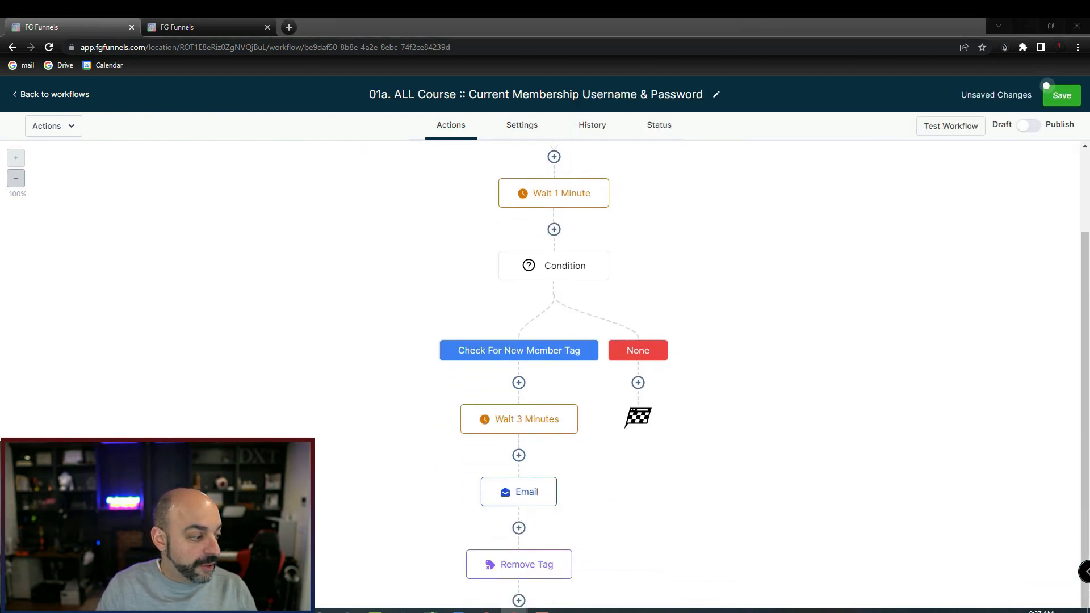
Step: Set the time delay of the wait action in the "Check For New Member Tag" branch to 2 minutes and save it
{"action": "left_click", "coordinate": [509, 427]}
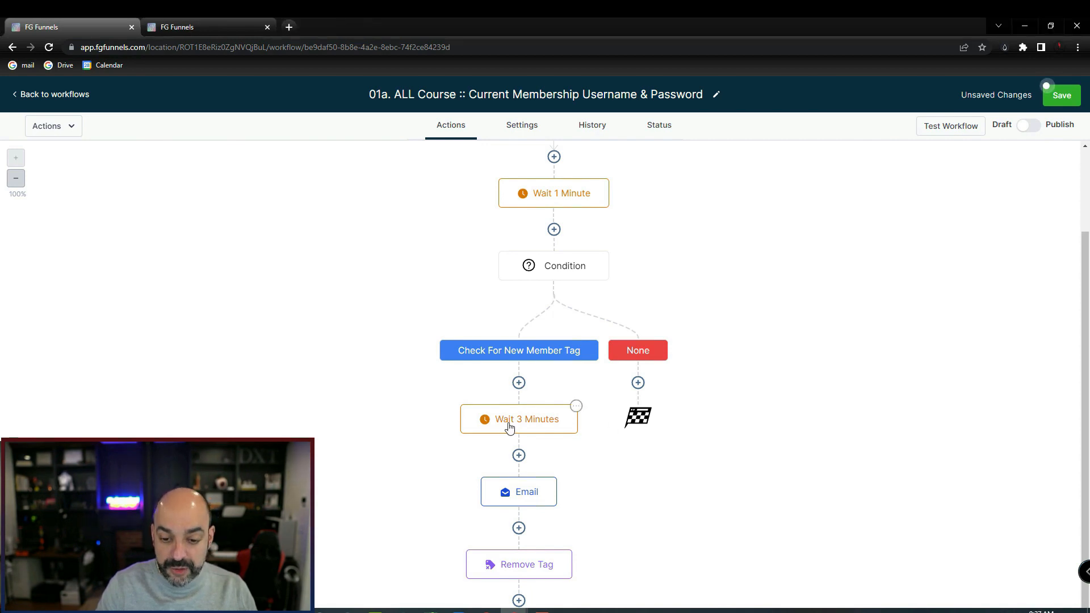
{"action": "left_click", "coordinate": [509, 423]}
{"action": "double_click", "coordinate": [606, 276]}
{"action": "type", "text": "2"}
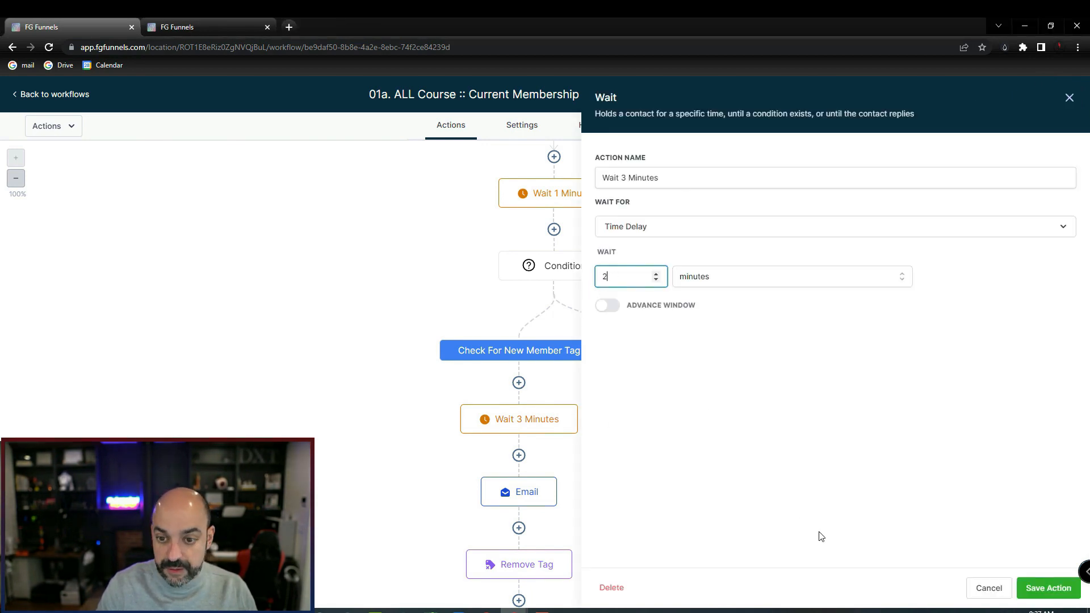
{"action": "left_click", "coordinate": [1056, 593]}
{"action": "scroll", "coordinate": [636, 408], "scroll_direction": "down", "scroll_amount": 1}
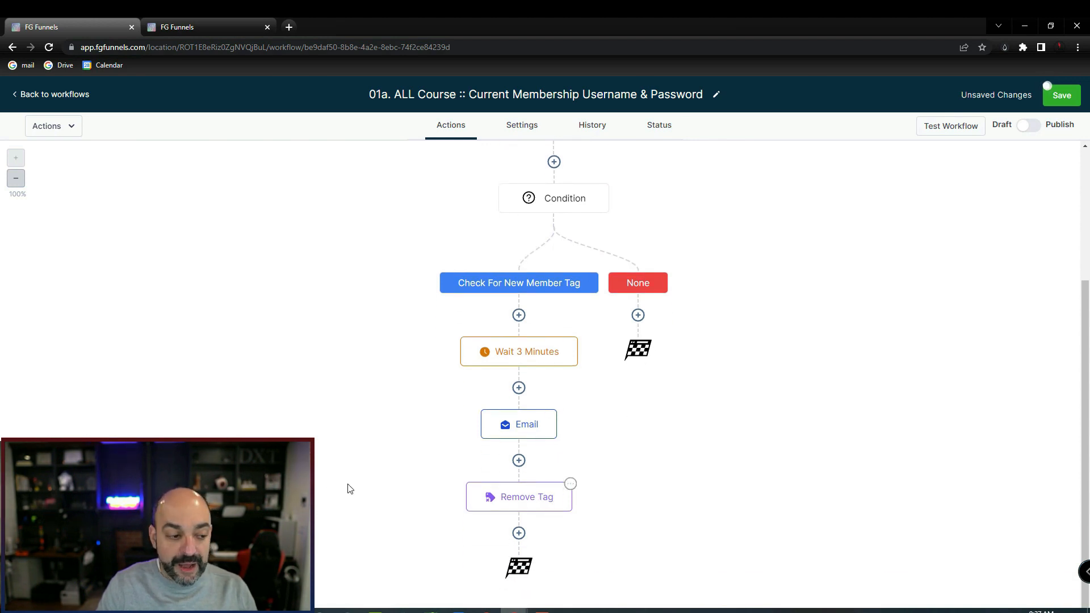
Step: Replace the login details email's message with the copied text for people who already have members area access, review it and save the action
{"action": "left_click", "coordinate": [508, 436]}
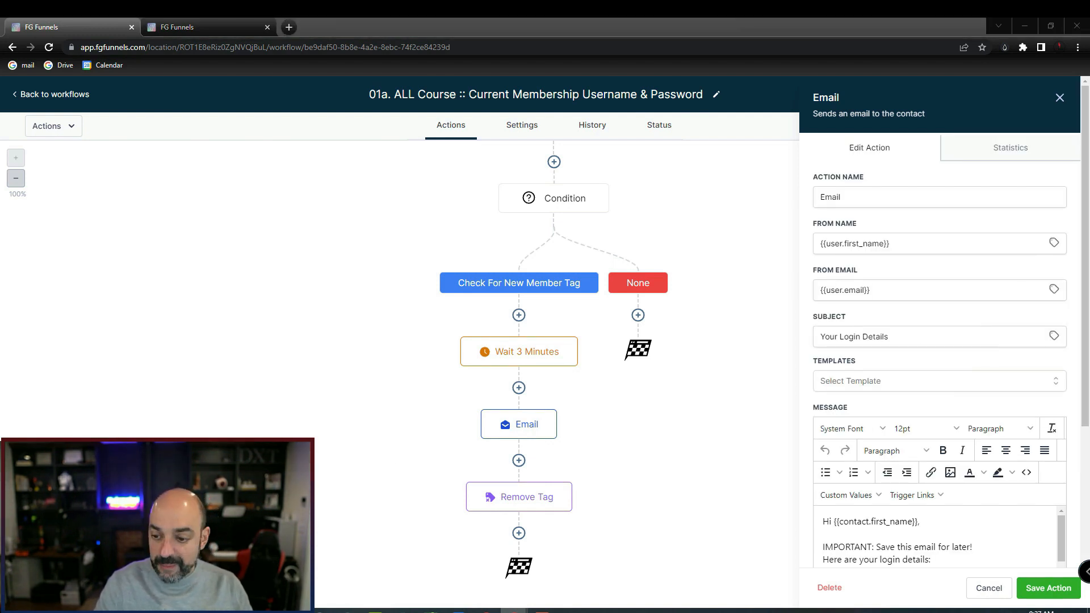
{"action": "scroll", "coordinate": [1031, 458], "scroll_direction": "down", "scroll_amount": 4}
{"action": "left_click_drag", "start_coordinate": [920, 410], "coordinate": [915, 412]}
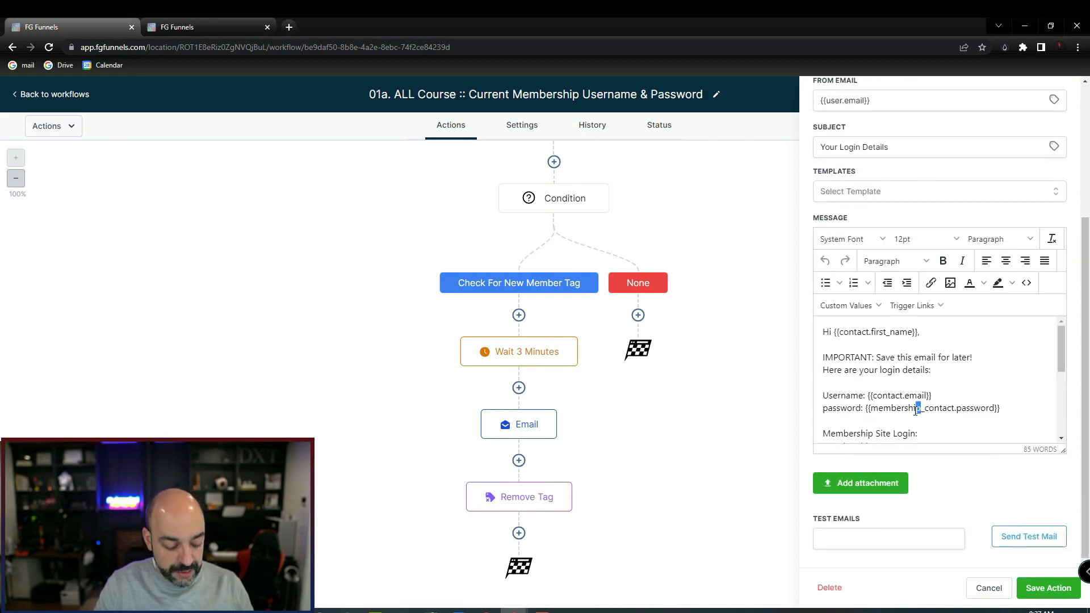
{"action": "key", "text": "ctrl+a"}
{"action": "key", "text": "ctrl+v"}
{"action": "scroll", "coordinate": [935, 400], "scroll_direction": "up", "scroll_amount": 5}
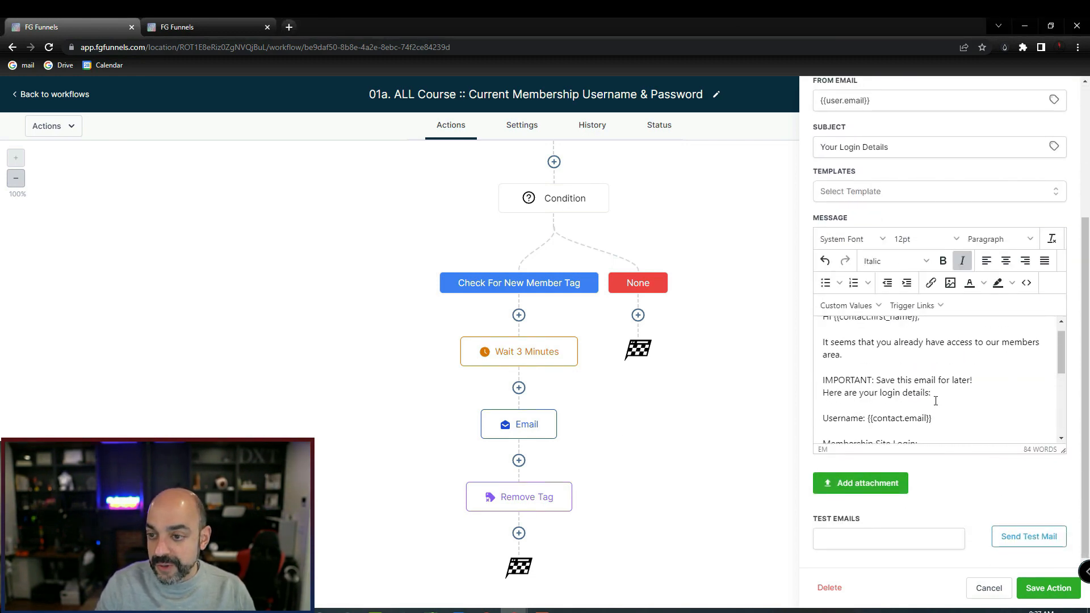
{"action": "scroll", "coordinate": [954, 382], "scroll_direction": "up", "scroll_amount": 3}
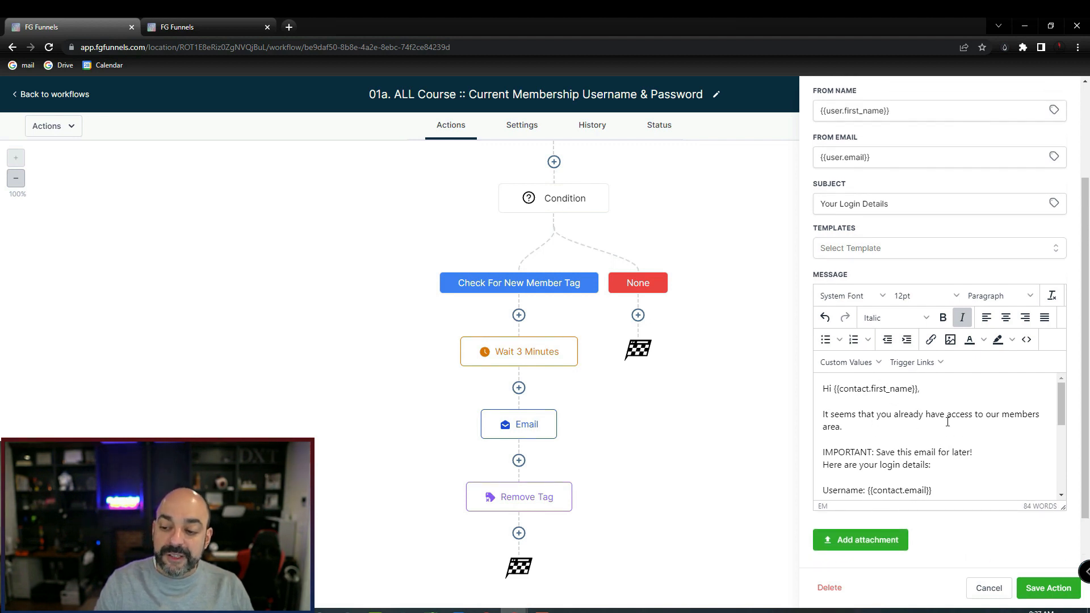
{"action": "scroll", "coordinate": [951, 426], "scroll_direction": "down", "scroll_amount": 2}
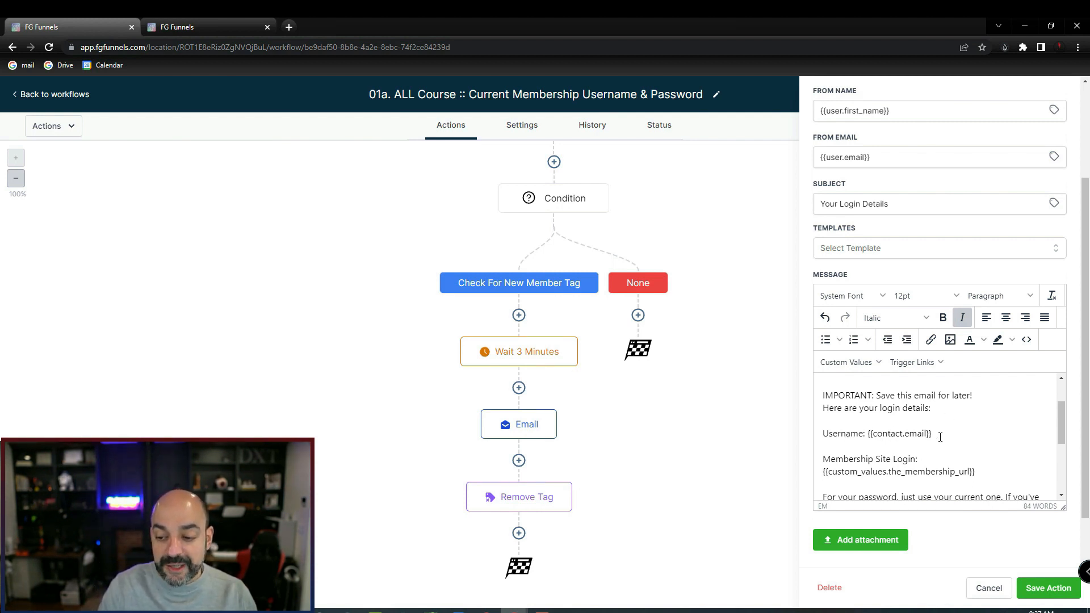
{"action": "scroll", "coordinate": [940, 437], "scroll_direction": "down", "scroll_amount": 2}
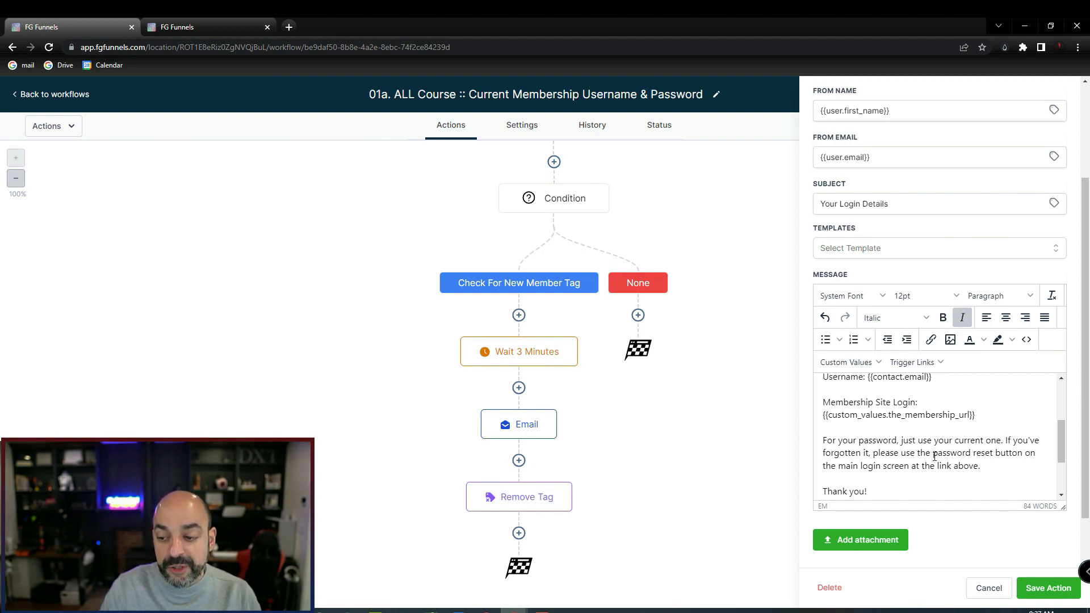
{"action": "scroll", "coordinate": [987, 466], "scroll_direction": "down", "scroll_amount": 1}
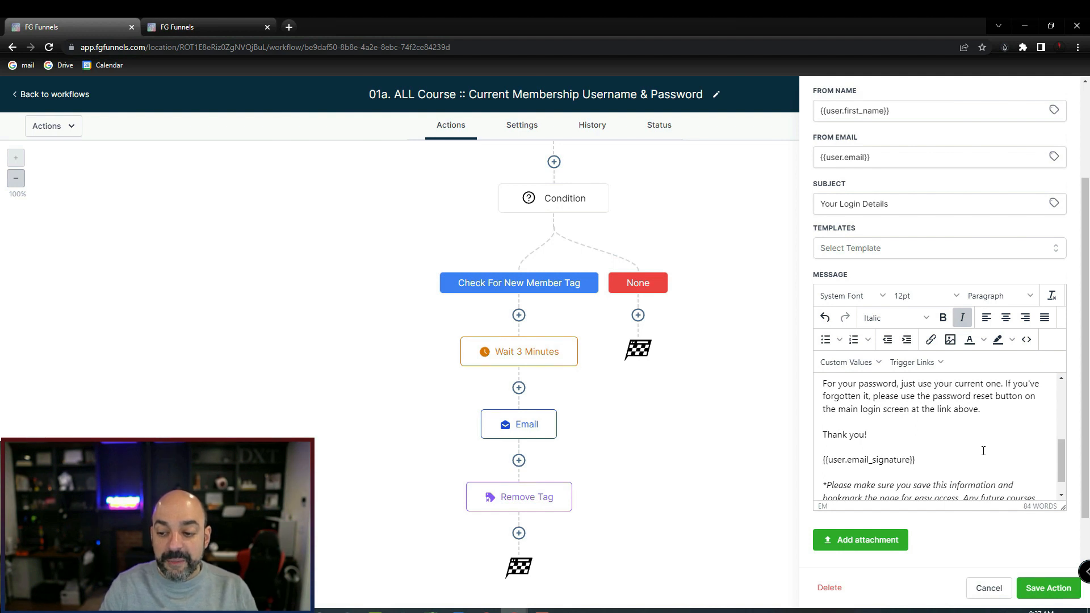
{"action": "scroll", "coordinate": [983, 450], "scroll_direction": "down", "scroll_amount": 1}
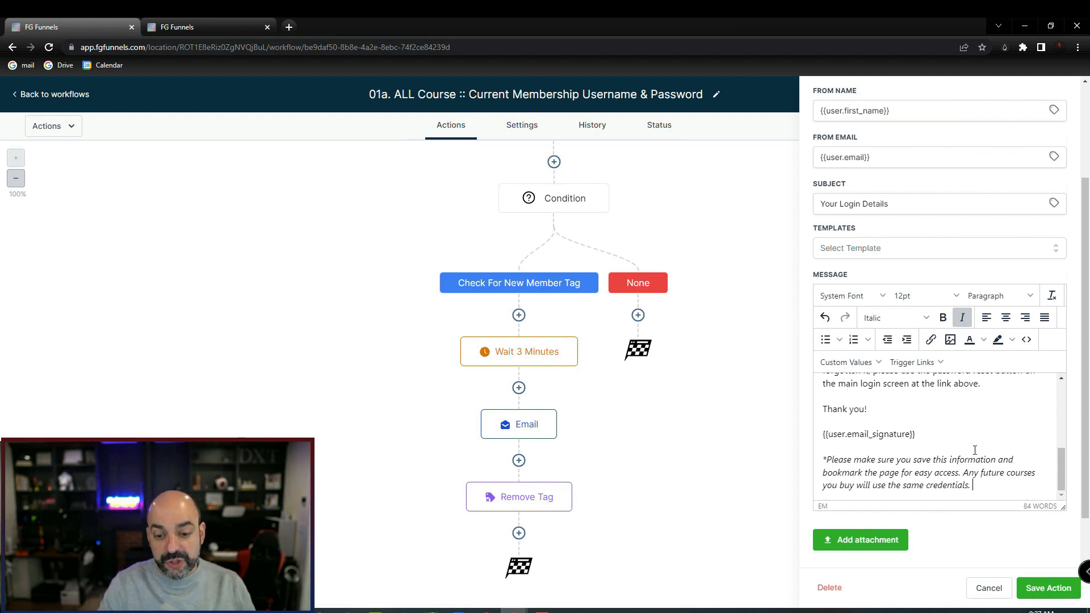
{"action": "left_click", "coordinate": [1048, 589]}
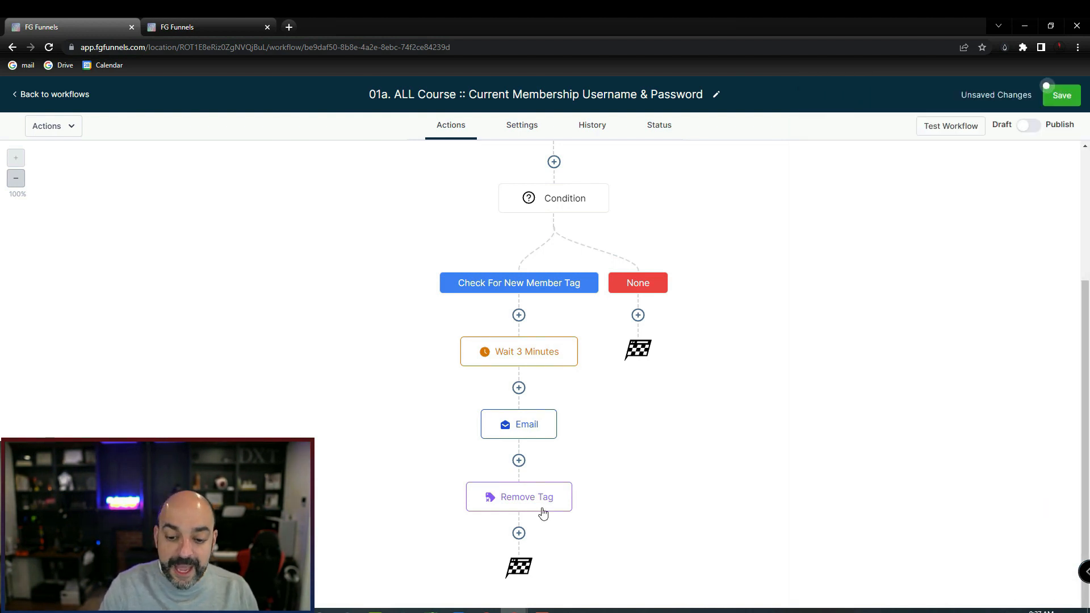
Step: Delete the Remove Tag action that follows the email
{"action": "left_click", "coordinate": [571, 484]}
{"action": "mouse_move", "coordinate": [602, 585]}
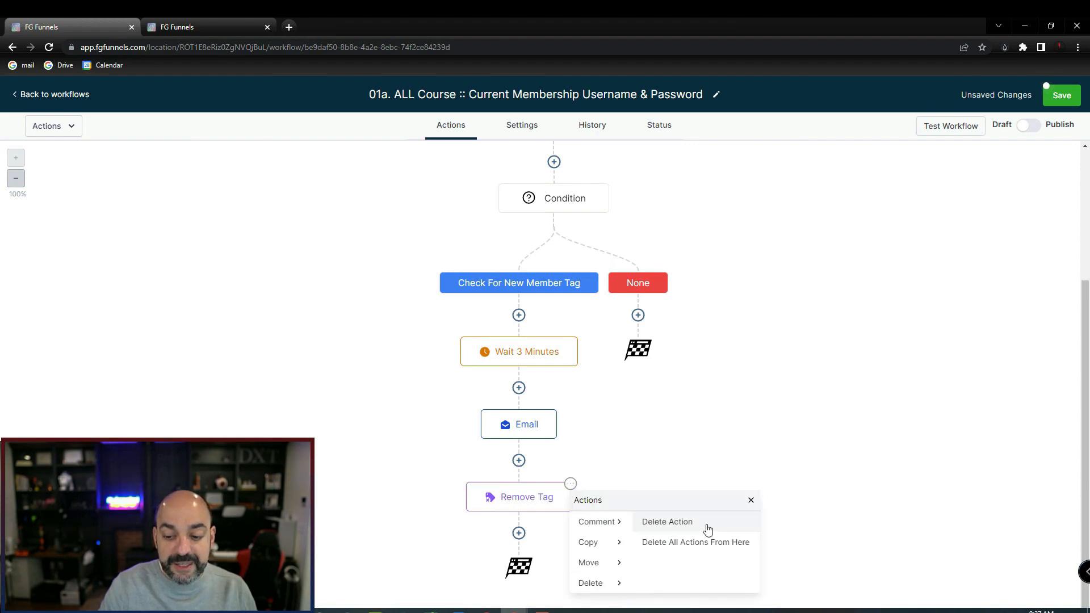
{"action": "left_click", "coordinate": [704, 522]}
{"action": "left_click", "coordinate": [643, 389]}
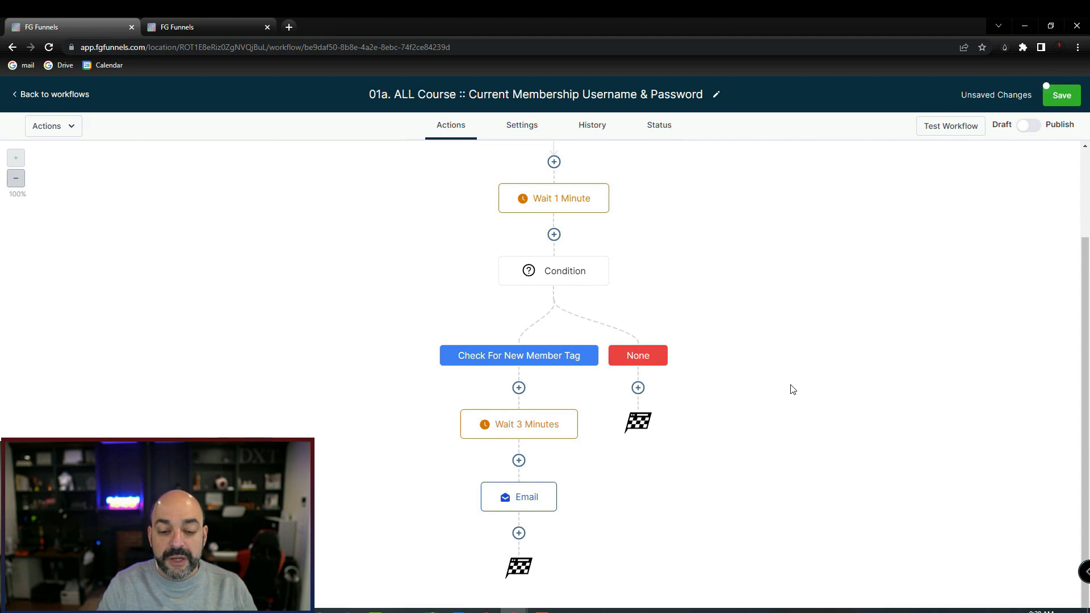
Step: Add a Remove From Workflow action for the current workflow after the email
{"action": "left_click", "coordinate": [519, 533]}
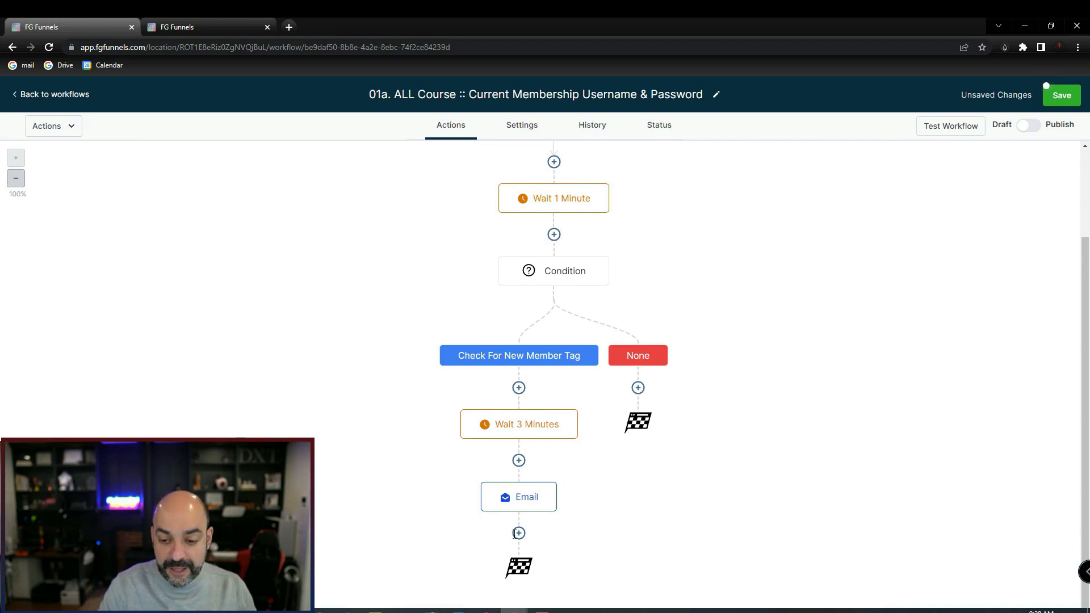
{"action": "type", "text": "remove"}
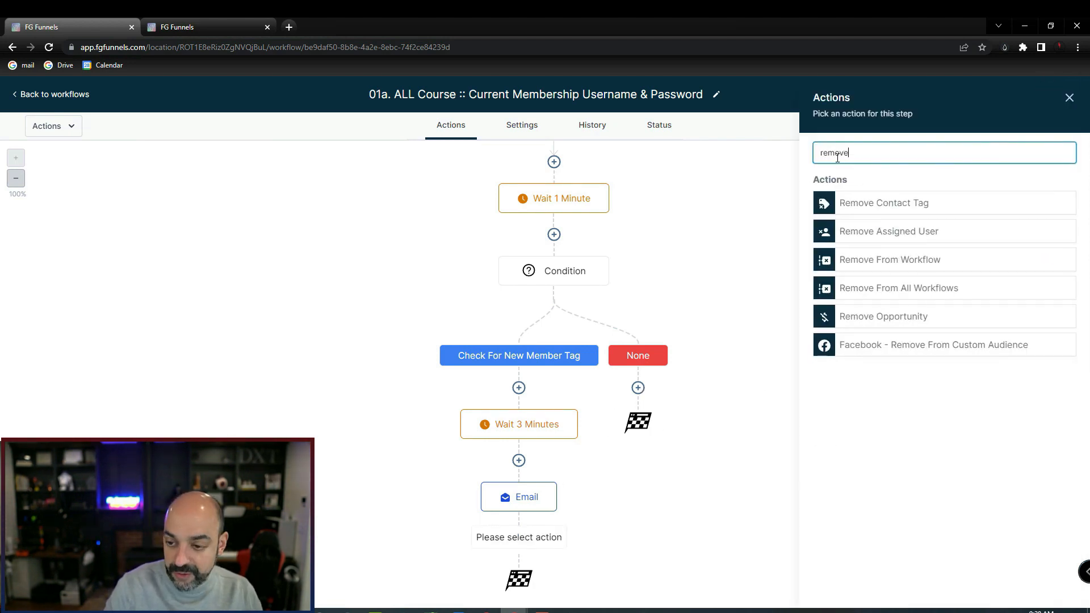
{"action": "left_click", "coordinate": [945, 259]}
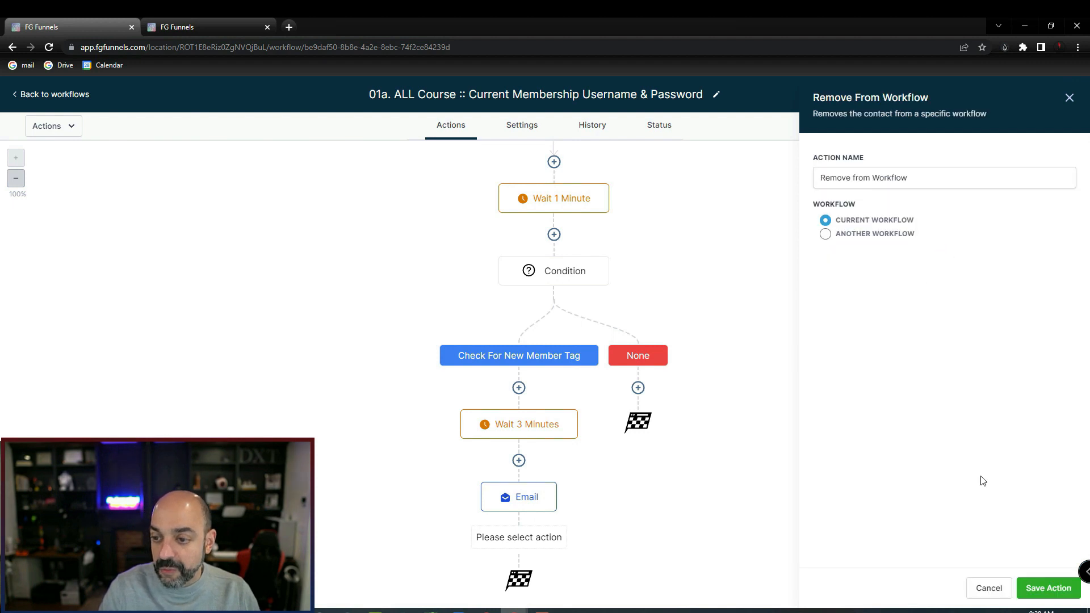
{"action": "left_click", "coordinate": [1048, 588]}
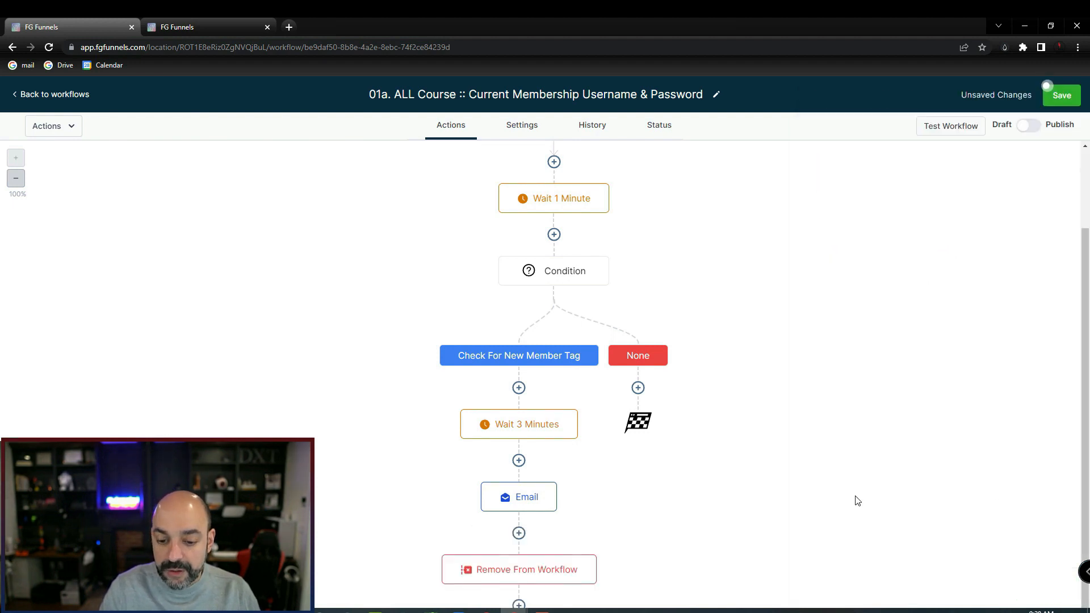
Step: Add a Remove From Workflow action for the current workflow to the None branch
{"action": "left_click", "coordinate": [638, 388]}
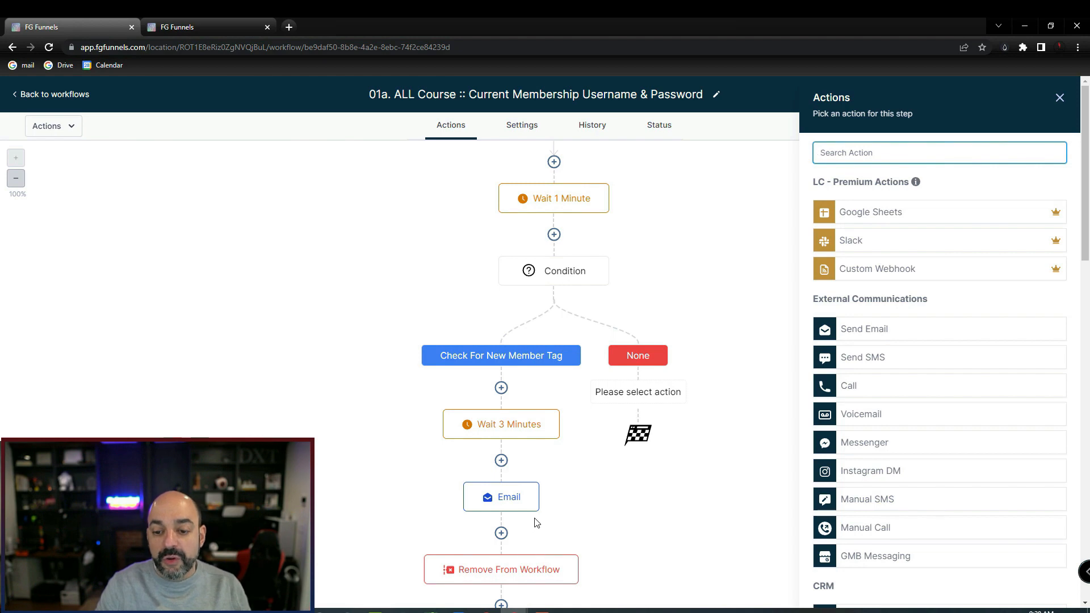
{"action": "scroll", "coordinate": [906, 330], "scroll_direction": "down", "scroll_amount": 1}
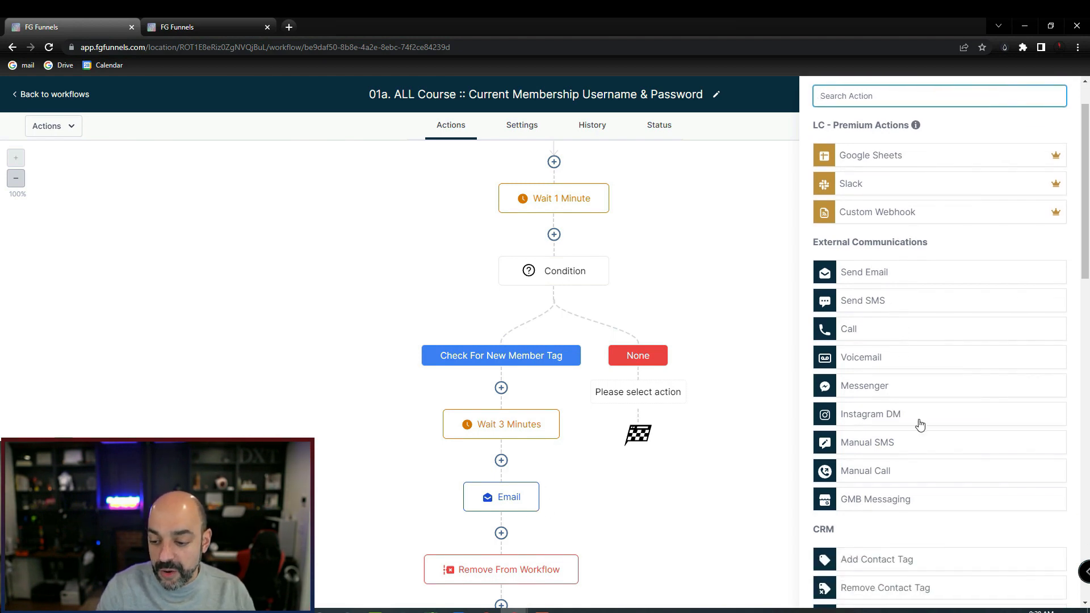
{"action": "scroll", "coordinate": [911, 352], "scroll_direction": "up", "scroll_amount": 1}
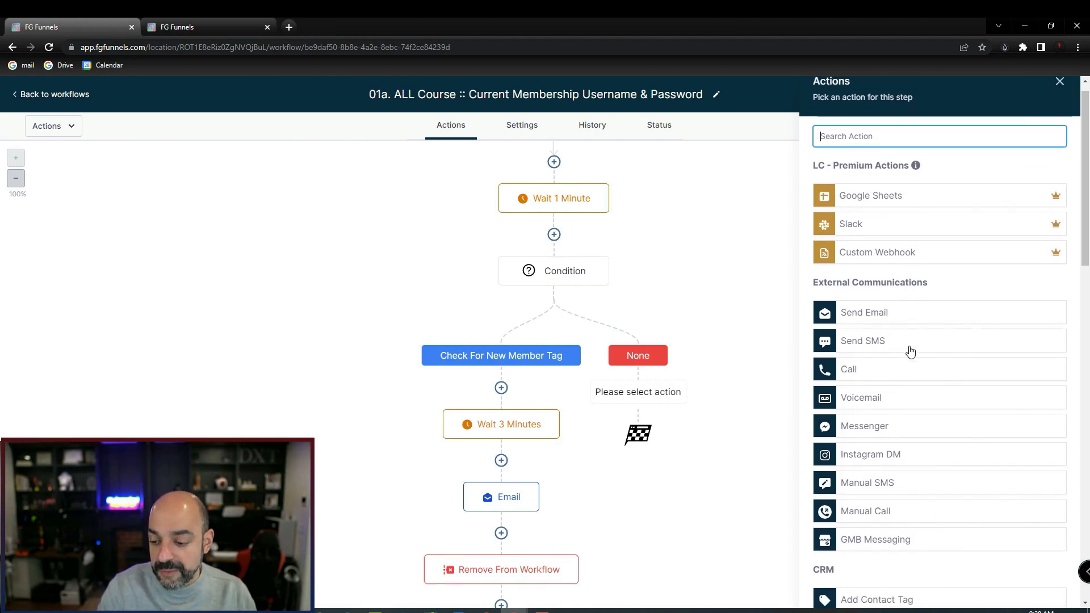
{"action": "scroll", "coordinate": [910, 389], "scroll_direction": "down", "scroll_amount": 9}
{"action": "left_click", "coordinate": [918, 334]}
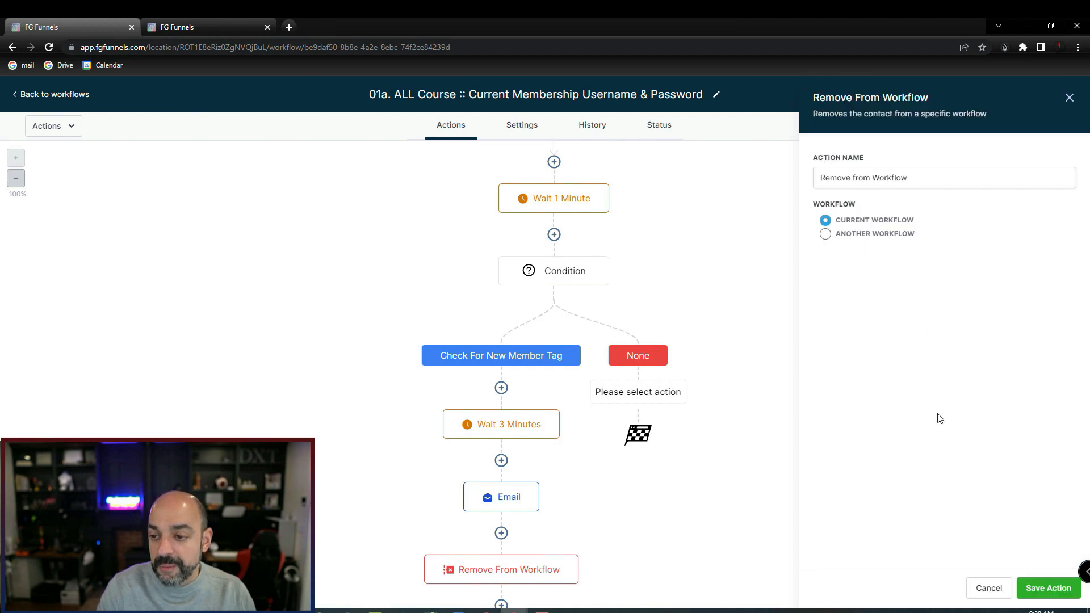
{"action": "left_click", "coordinate": [1049, 593]}
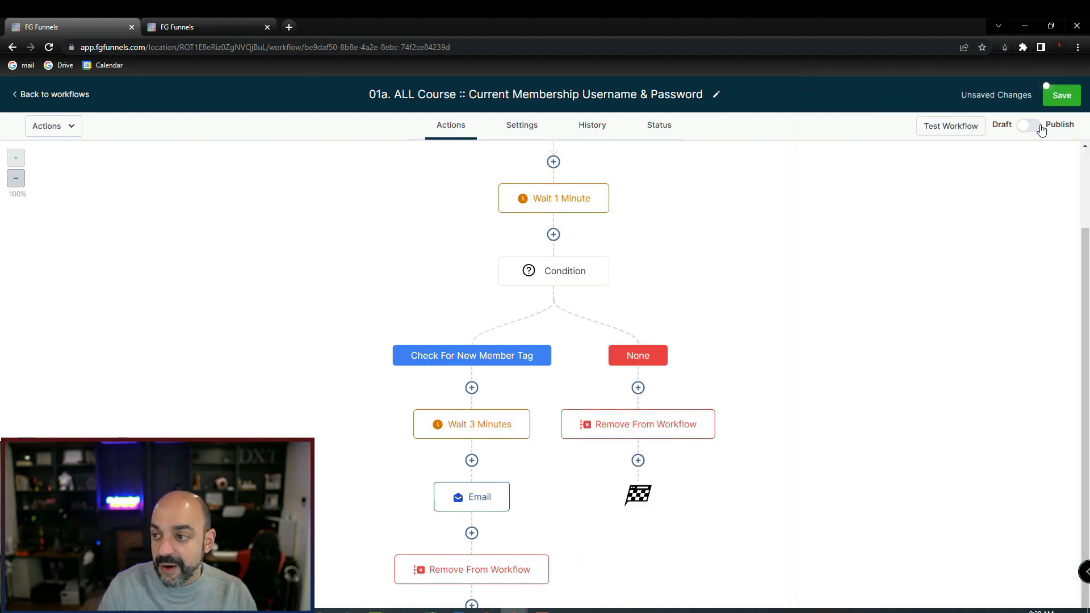
Step: Rename the condition's branch to "Does not have New Member Tag" and save the action
{"action": "left_click", "coordinate": [565, 279]}
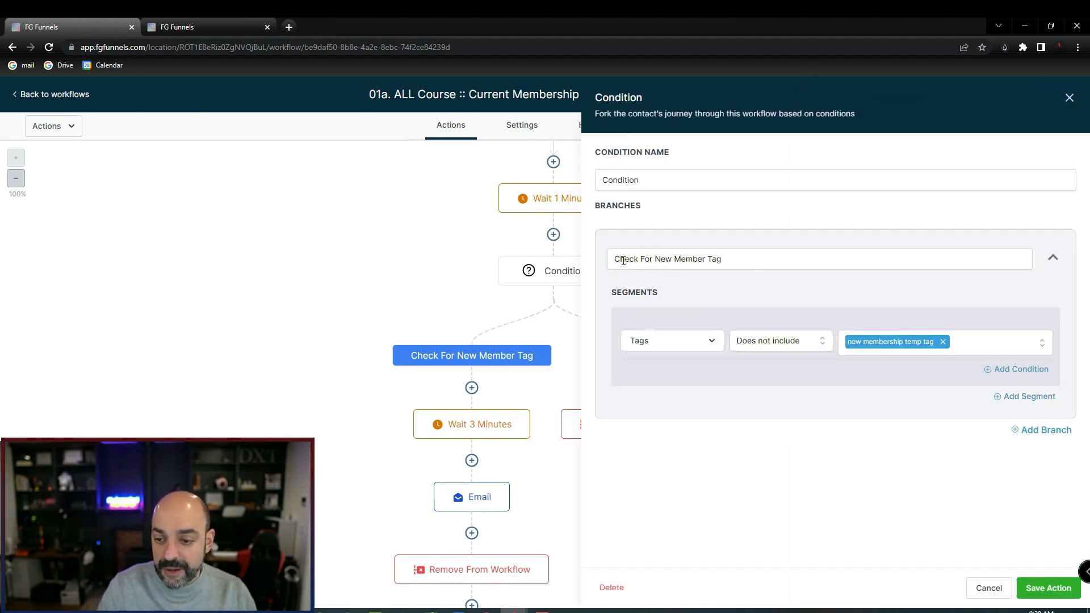
{"action": "triple_click", "coordinate": [758, 258]}
{"action": "type", "text": "Does not hav"}
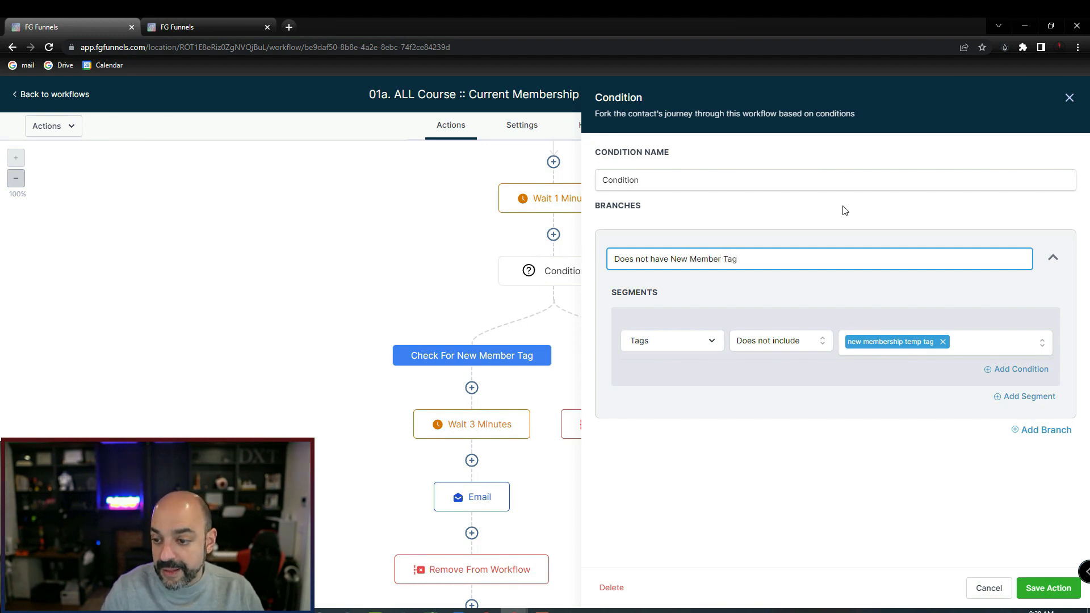
{"action": "left_click", "coordinate": [1044, 586]}
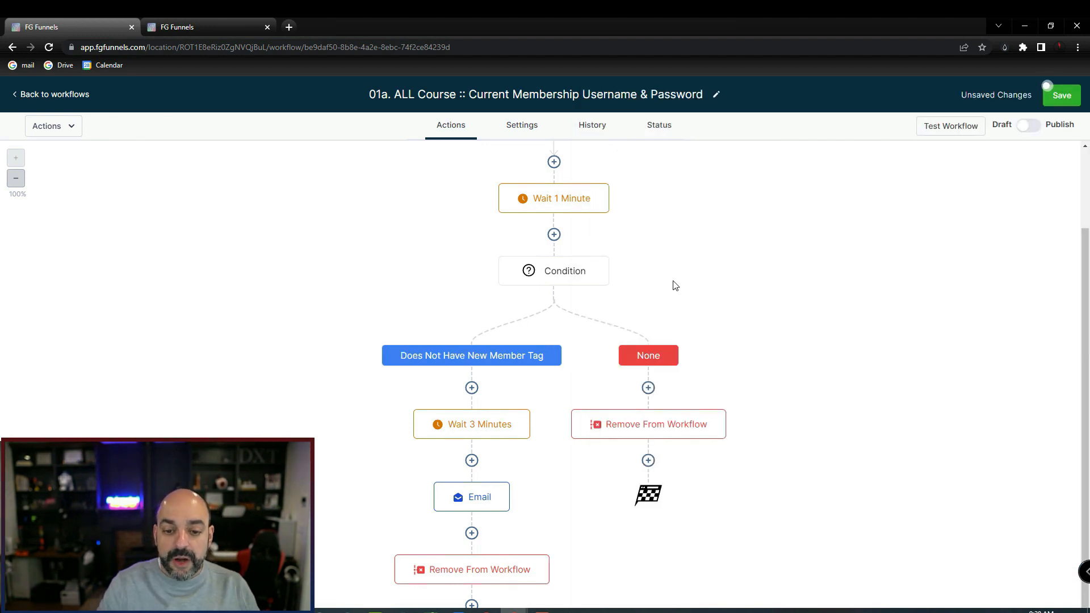
Step: Save the current membership workflow and switch it from draft to published
{"action": "left_click", "coordinate": [1060, 95]}
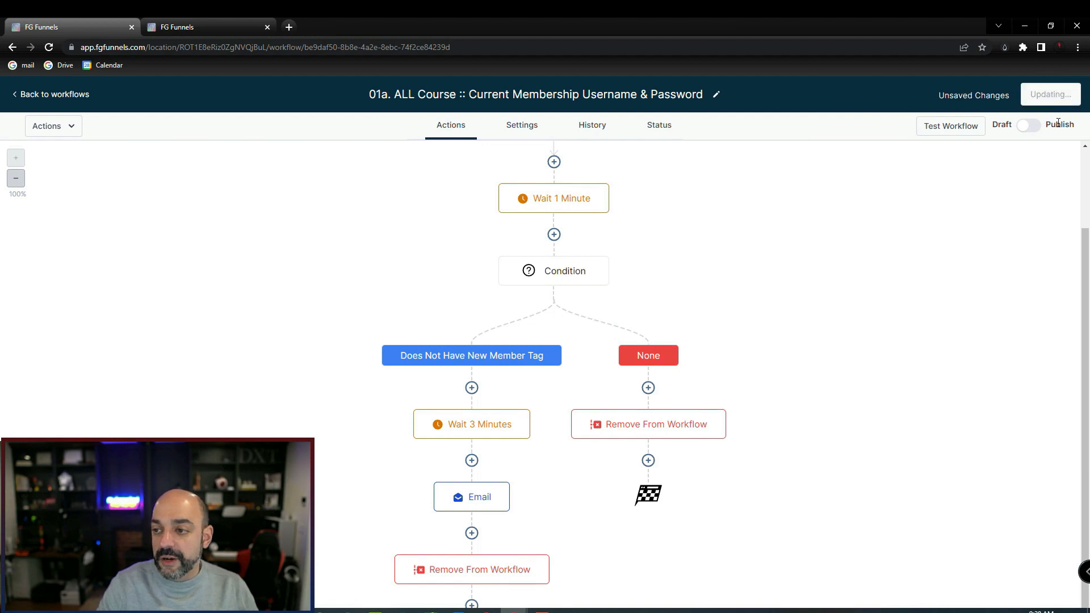
{"action": "left_click", "coordinate": [1068, 95]}
{"action": "scroll", "coordinate": [834, 241], "scroll_direction": "up", "scroll_amount": 3}
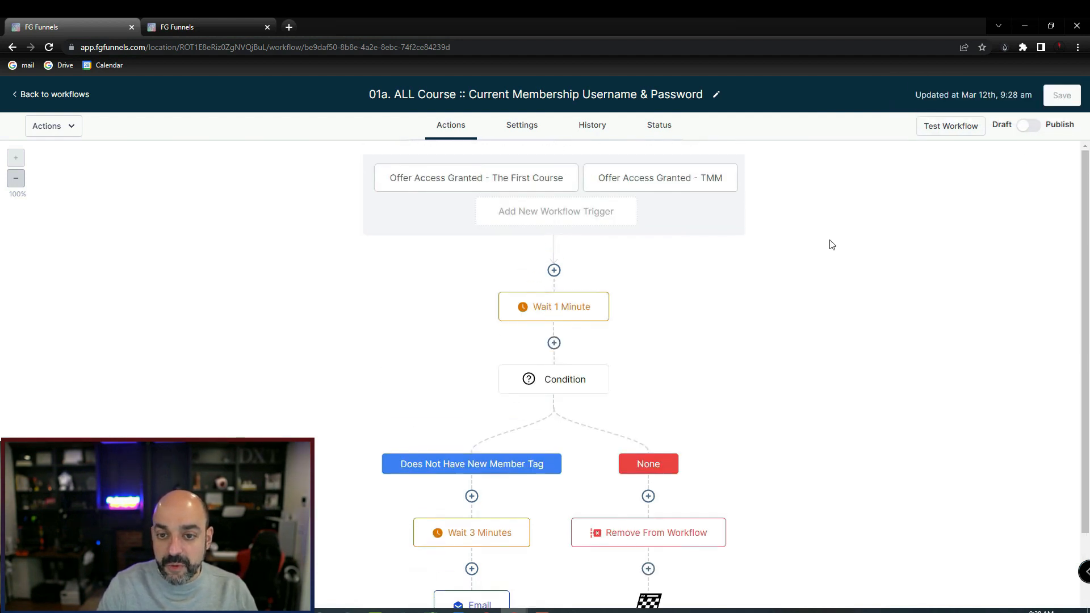
{"action": "left_click", "coordinate": [1034, 133]}
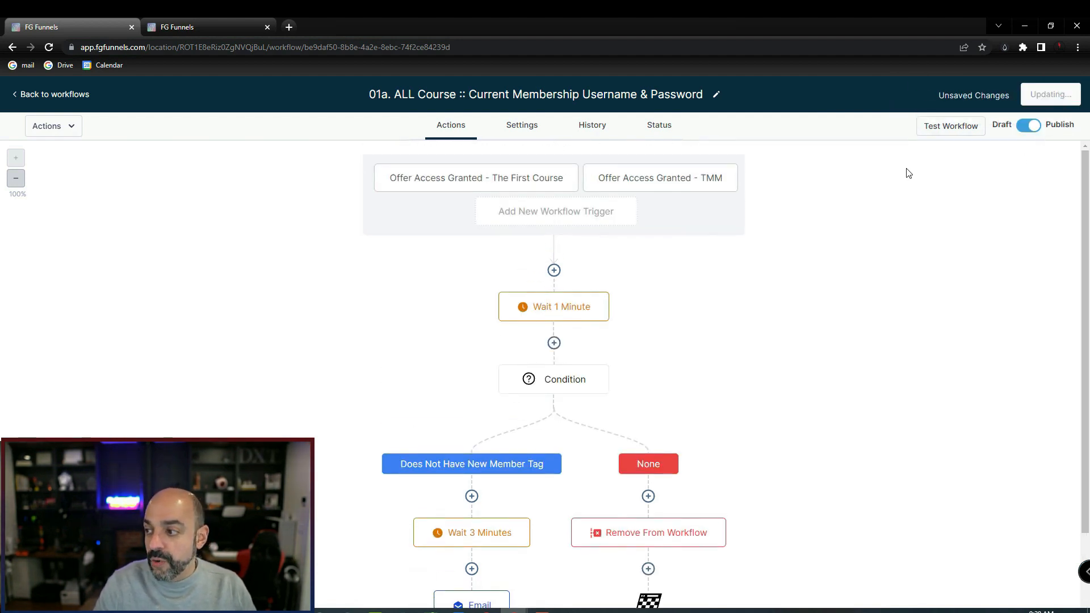
{"action": "left_click", "coordinate": [1067, 96]}
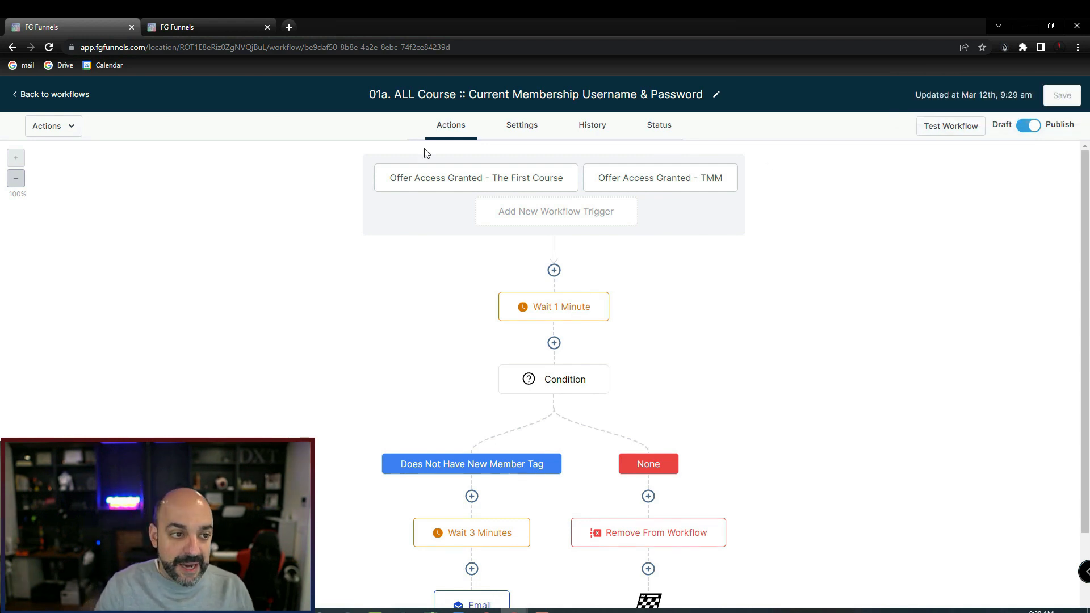
Step: Open the "01. ALL Course :: New Membership Username & Password" workflow and view its "Membership New Signup - TMM" trigger settings
{"action": "left_click", "coordinate": [72, 95]}
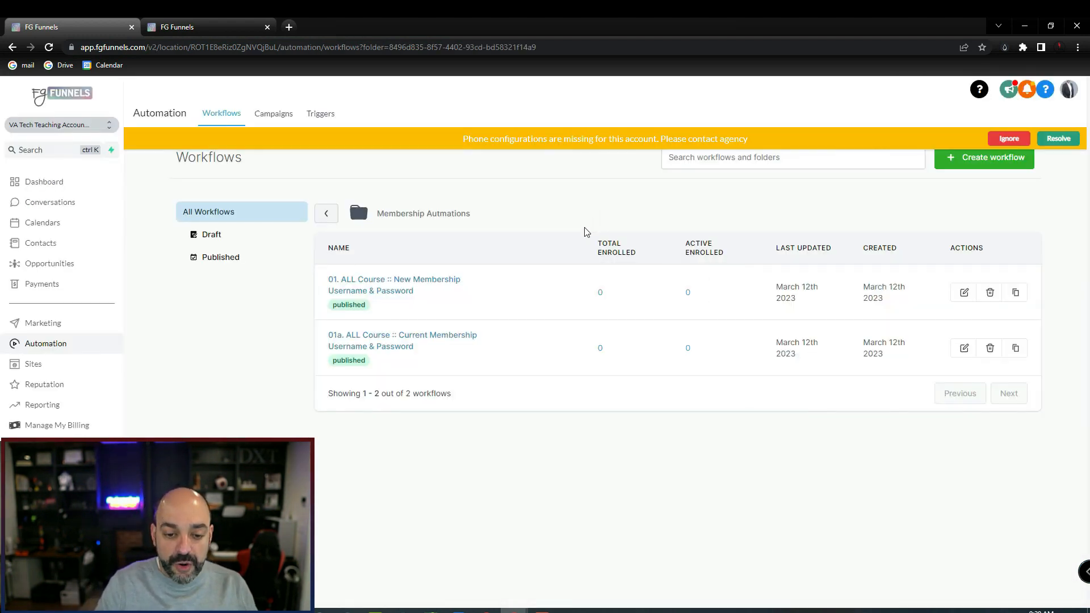
{"action": "left_click", "coordinate": [390, 280]}
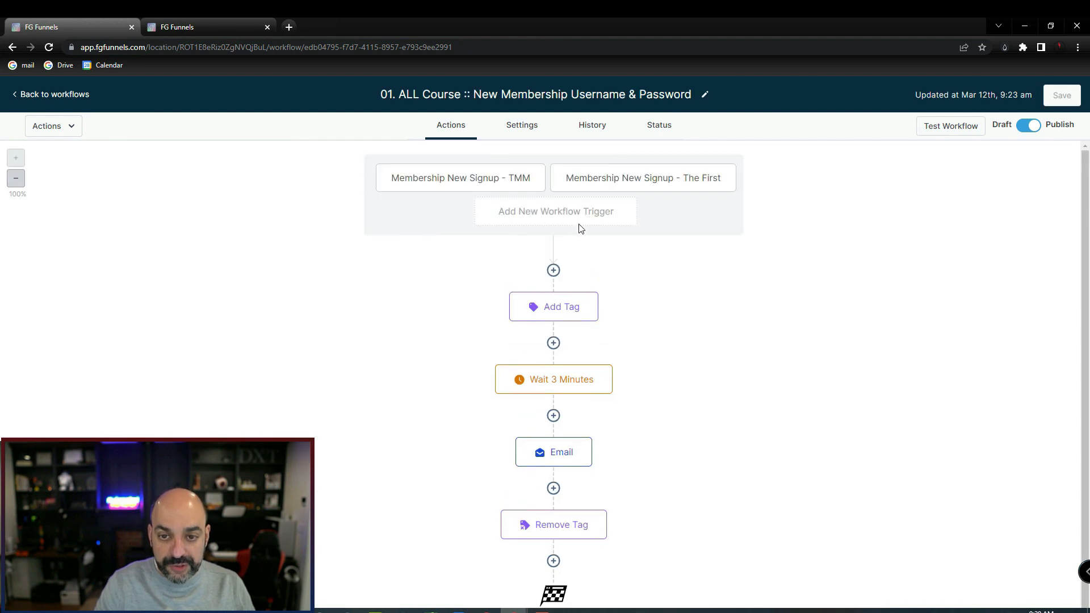
{"action": "left_click", "coordinate": [474, 193]}
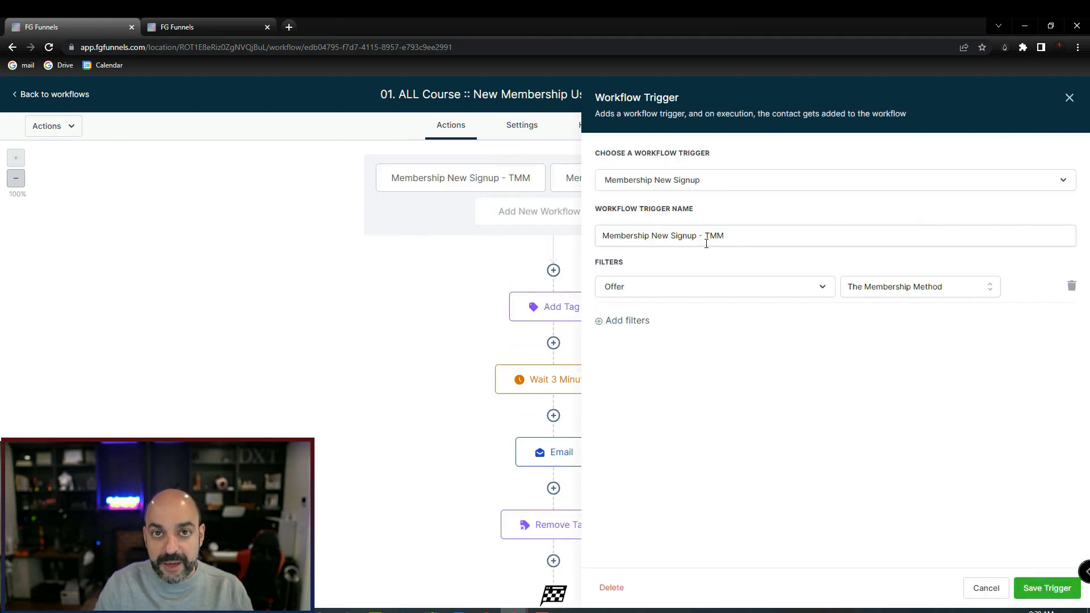
Step: Close the trigger settings and check which tag the new membership workflow's Add Tag action applies
{"action": "left_click", "coordinate": [986, 588]}
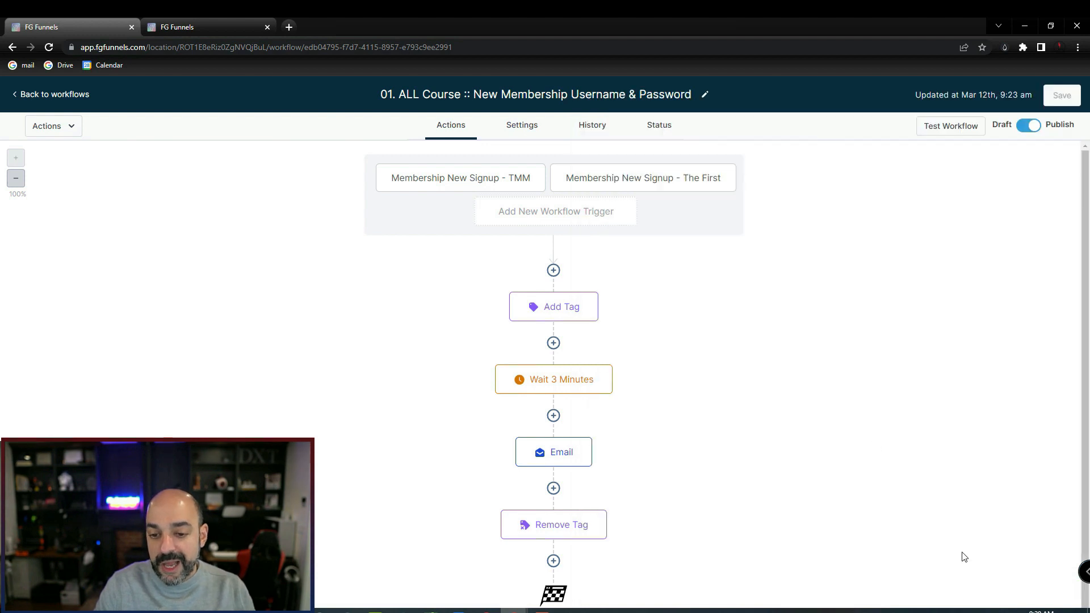
{"action": "left_click", "coordinate": [584, 305]}
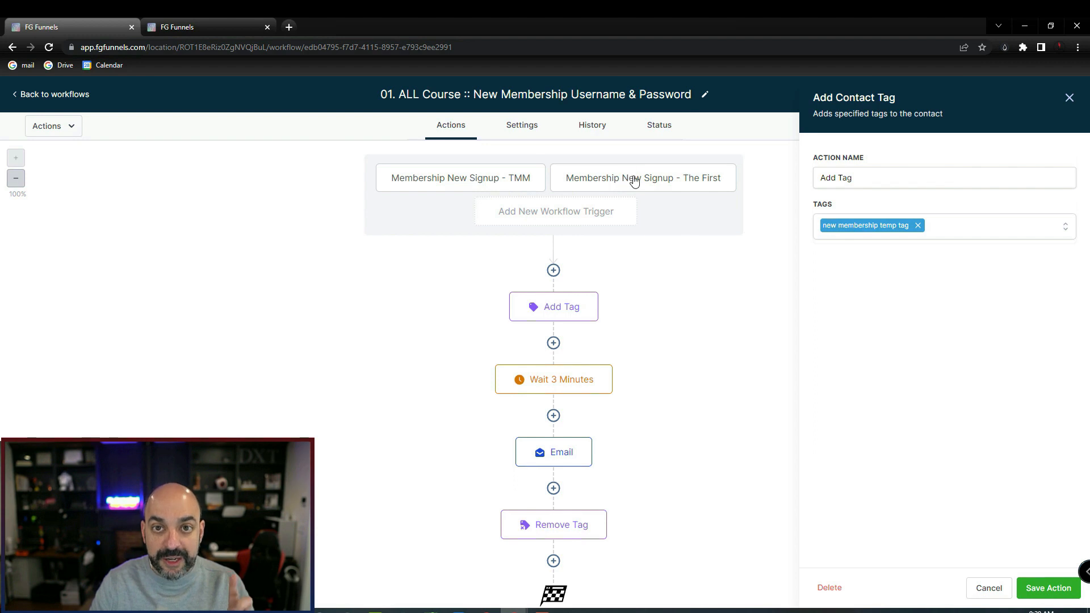
{"action": "left_click", "coordinate": [976, 591]}
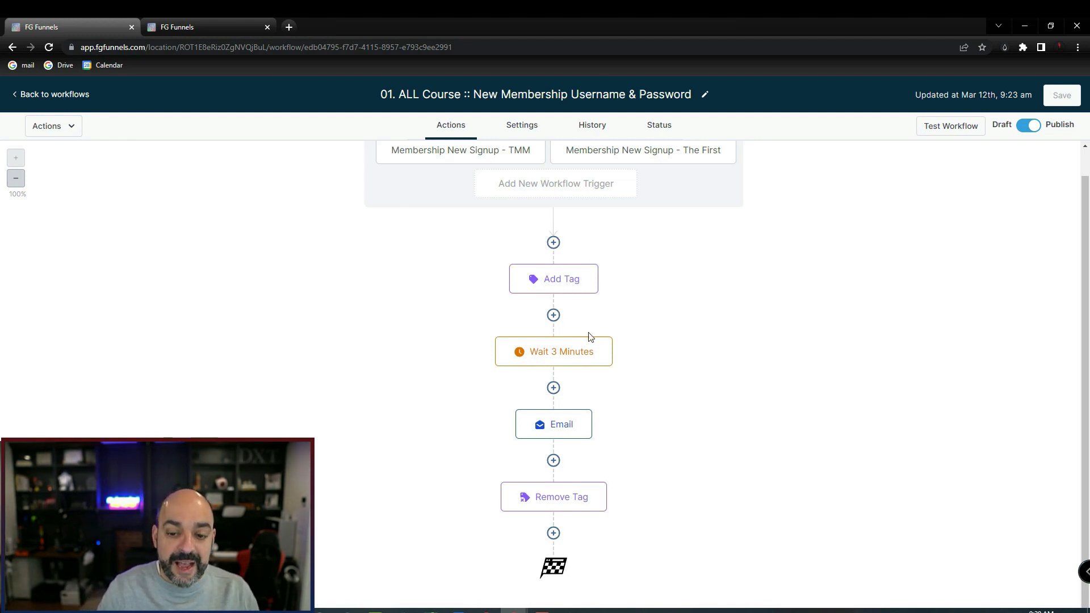
Step: Open the "01a. ALL Course :: Current Membership Username & Password" workflow and view its "Offer Access Granted - The First Course" trigger settings
{"action": "left_click", "coordinate": [55, 94]}
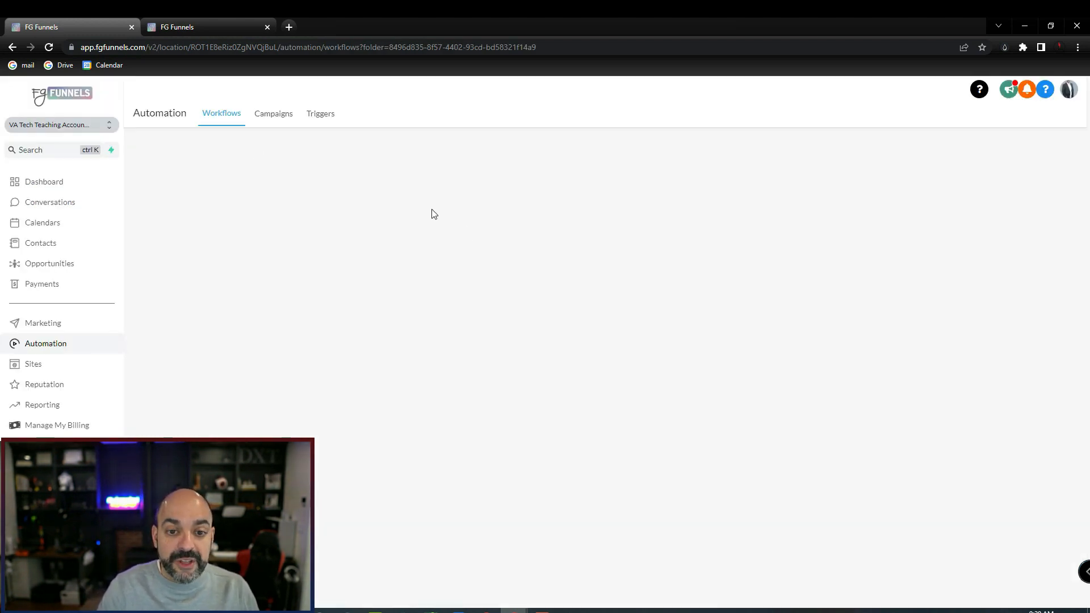
{"action": "left_click", "coordinate": [409, 339]}
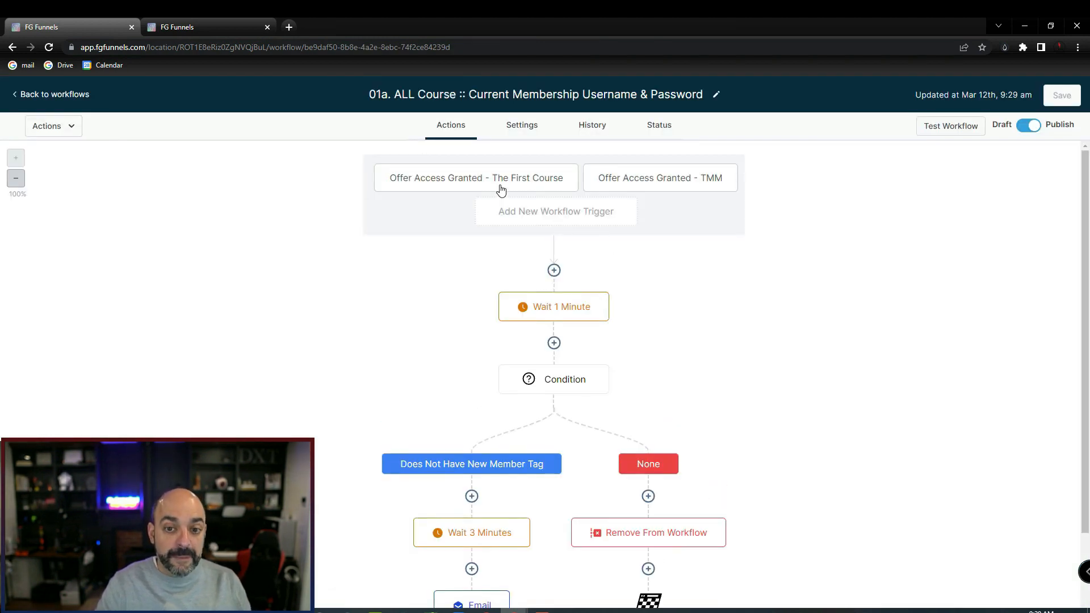
{"action": "left_click", "coordinate": [501, 191]}
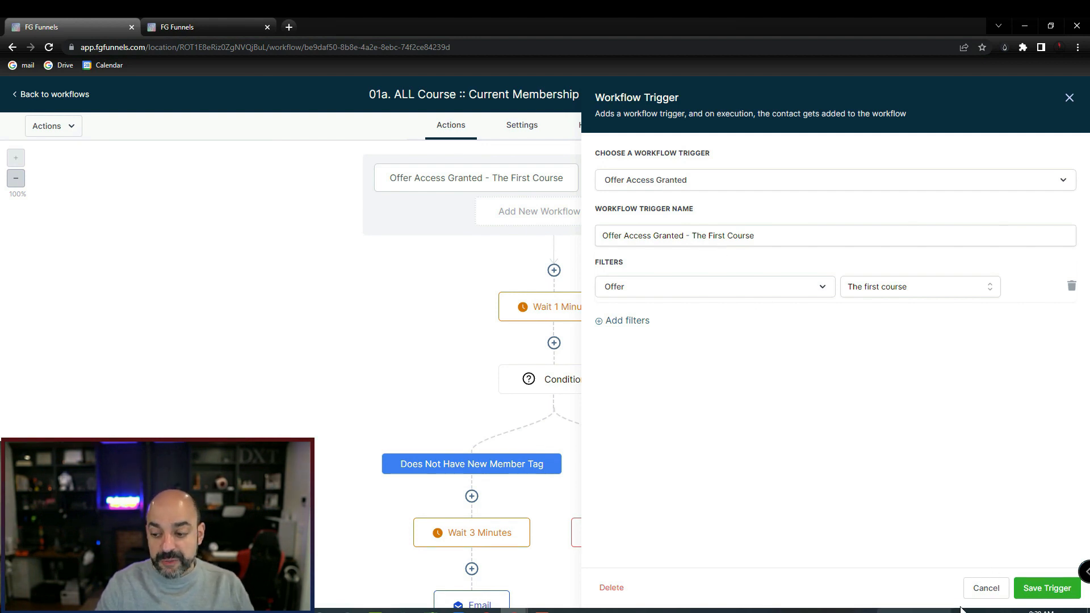
{"action": "left_click", "coordinate": [987, 588]}
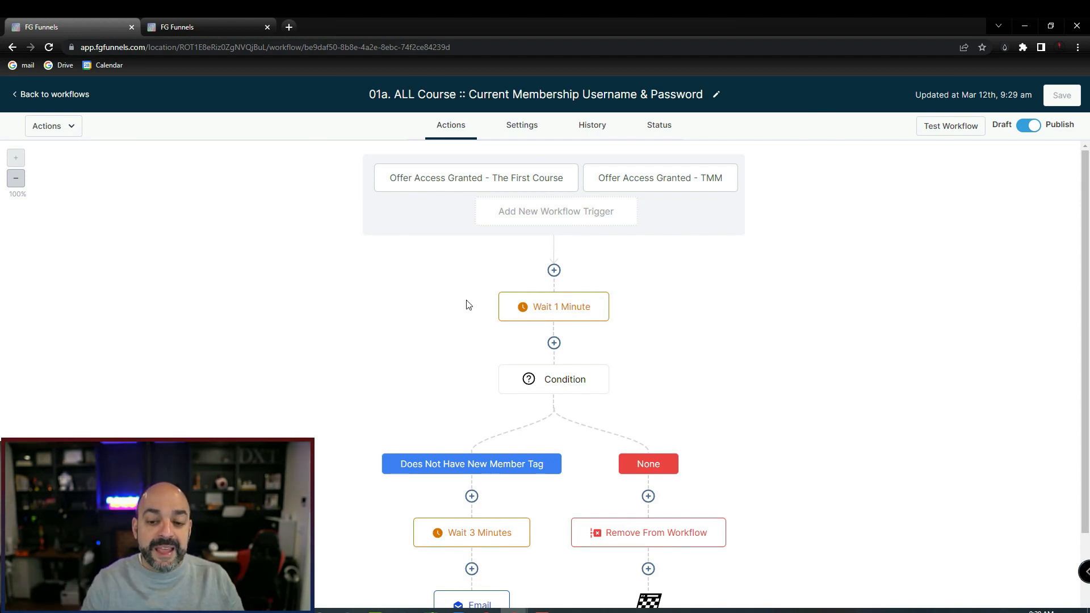
Step: Examine the current membership workflow's first wait and condition settings, along with the actions in its two branches
{"action": "left_click", "coordinate": [530, 316]}
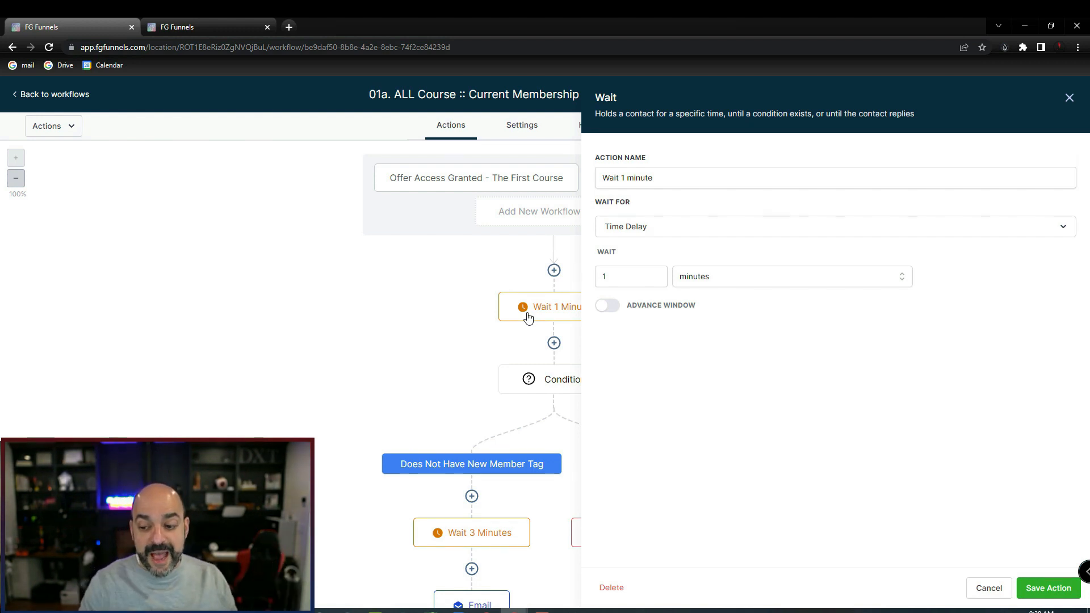
{"action": "left_click", "coordinate": [988, 588]}
{"action": "scroll", "coordinate": [539, 285], "scroll_direction": "down", "scroll_amount": 2}
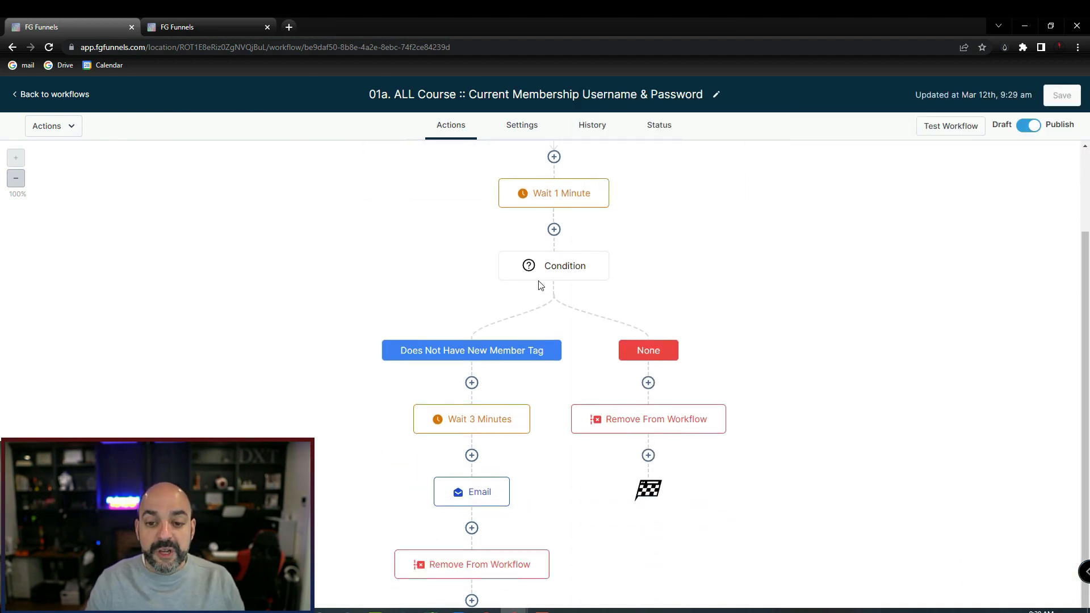
{"action": "left_click", "coordinate": [539, 283]}
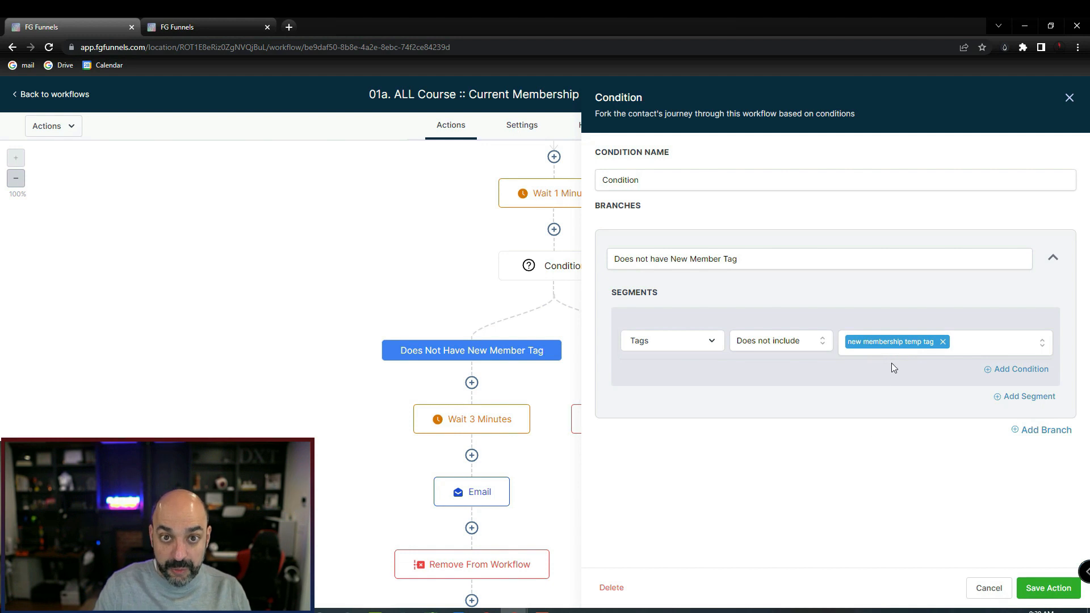
{"action": "left_click", "coordinate": [988, 587]}
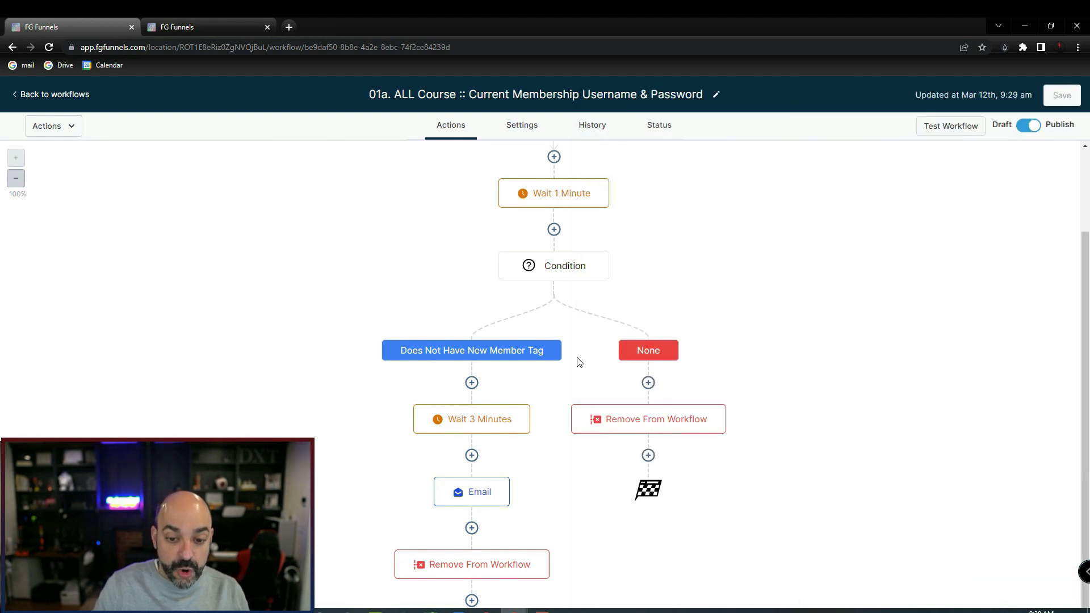
{"action": "scroll", "coordinate": [571, 369], "scroll_direction": "down", "scroll_amount": 1}
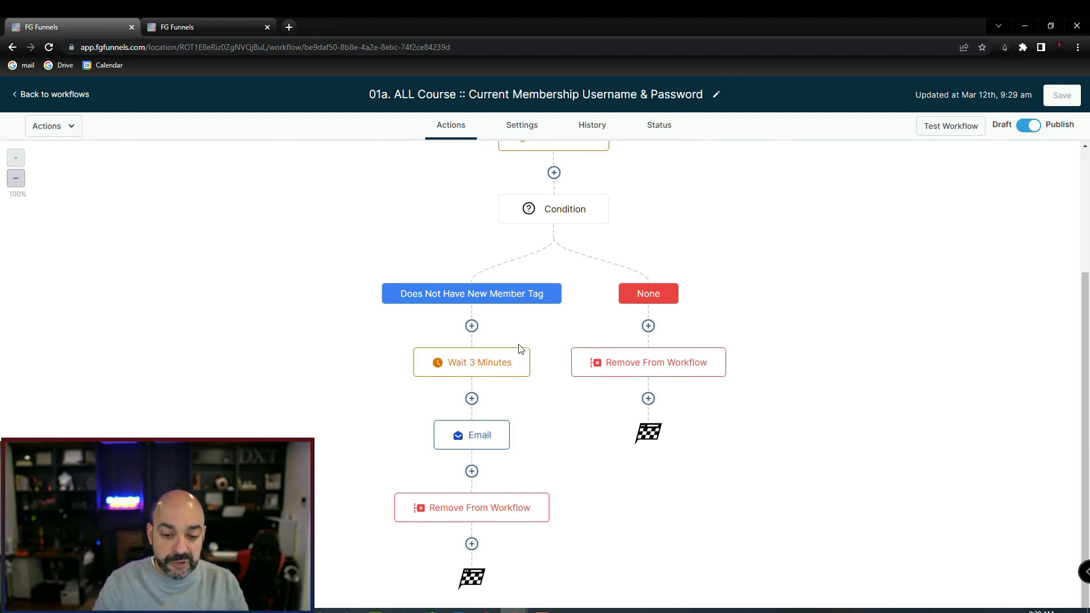
{"action": "scroll", "coordinate": [494, 477], "scroll_direction": "up", "scroll_amount": 3}
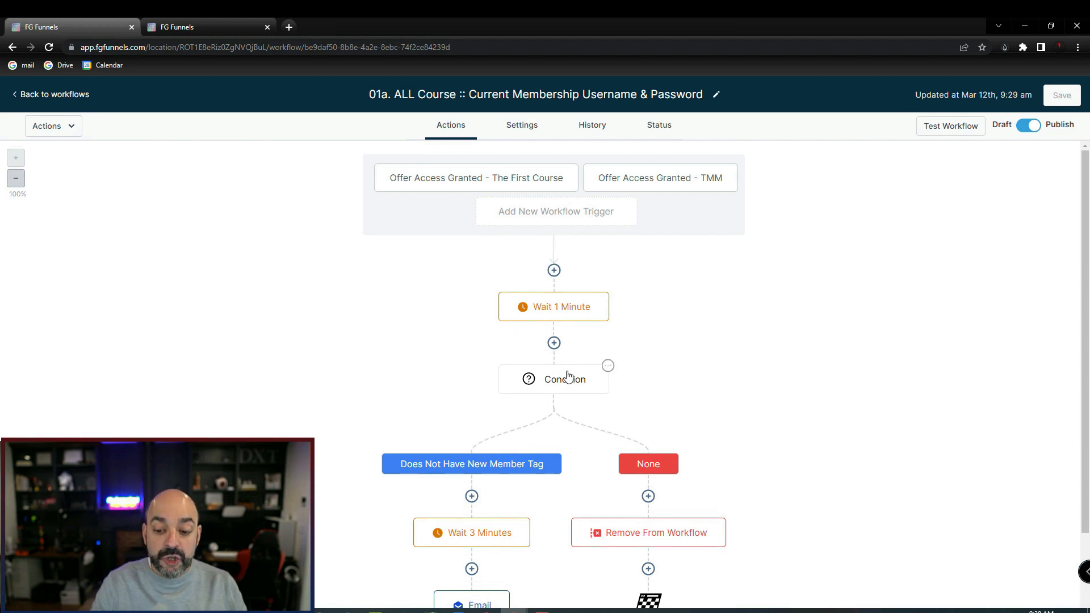
{"action": "scroll", "coordinate": [568, 376], "scroll_direction": "down", "scroll_amount": 3}
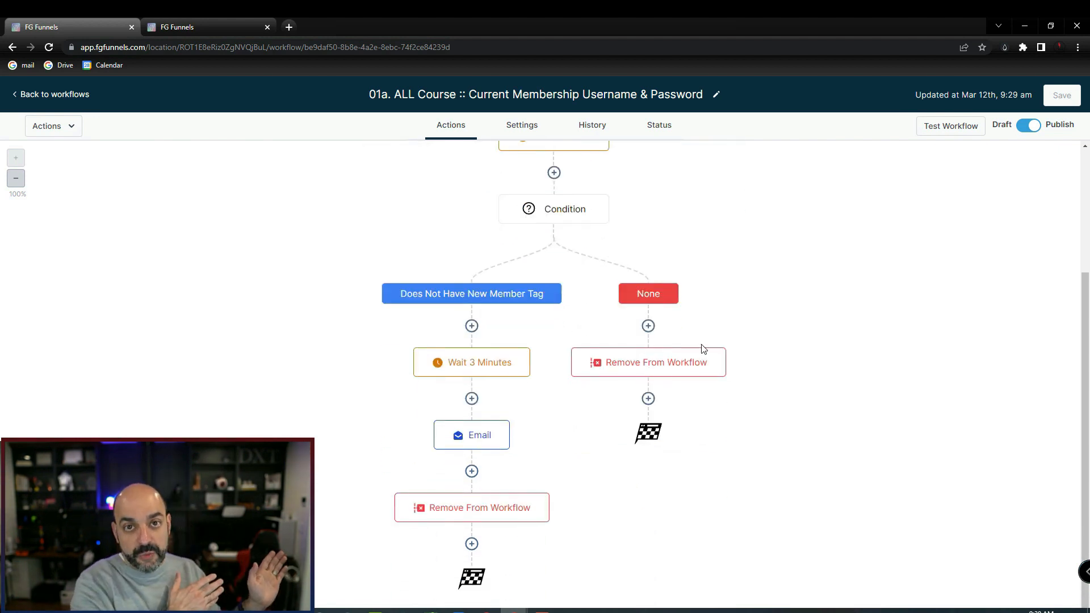
{"action": "scroll", "coordinate": [717, 309], "scroll_direction": "up", "scroll_amount": 3}
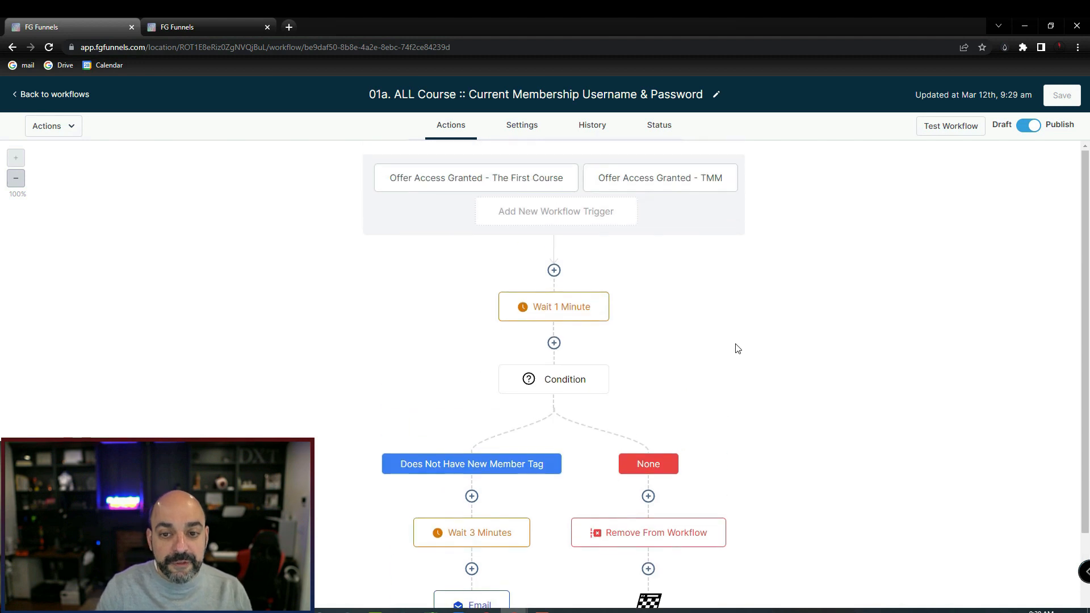